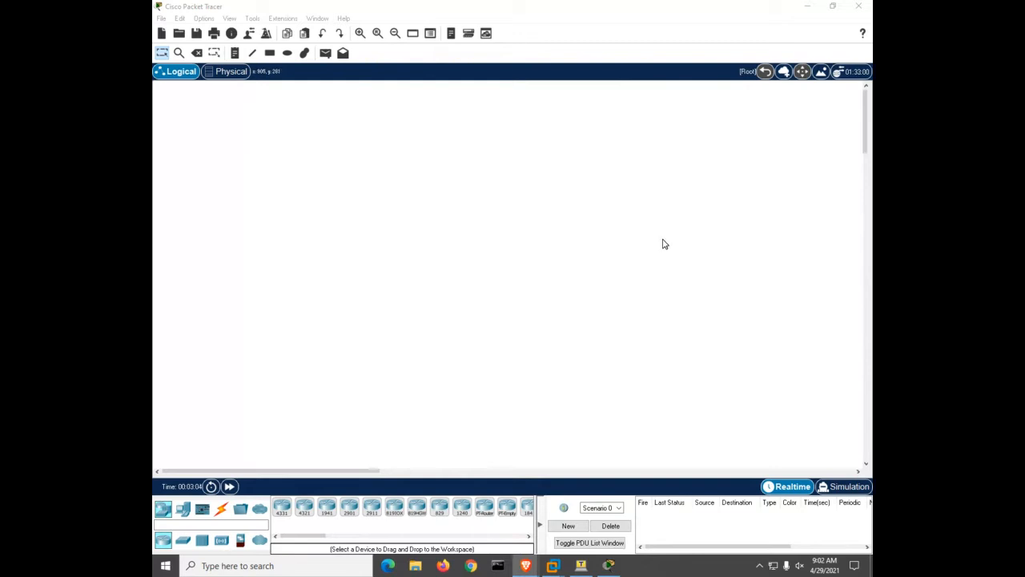
In the Physical view, add a new empty rack in Home City's Corporate Office Main Wiring Closet
left_click(235, 72)
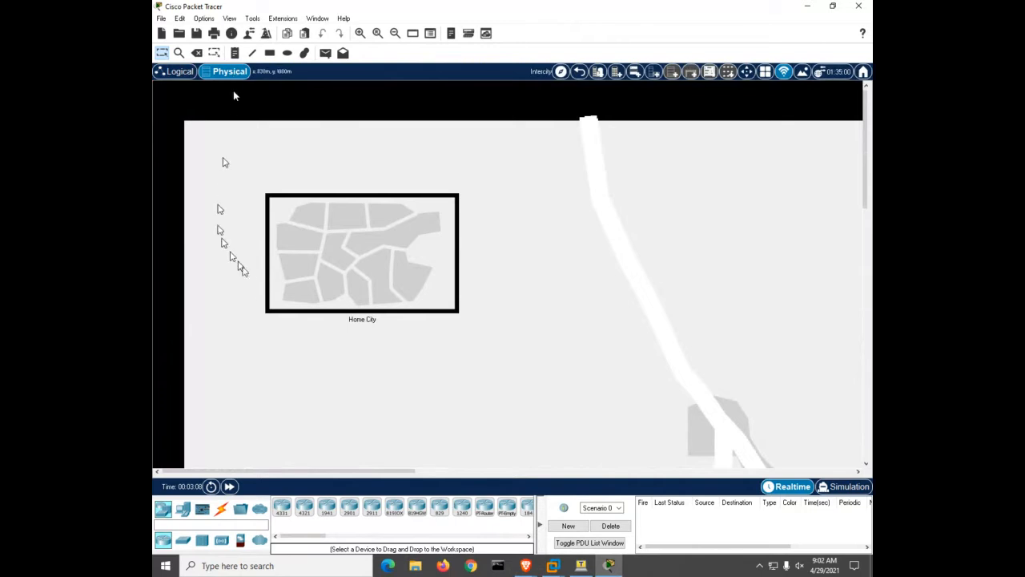
left_click(317, 266)
left_click(305, 204)
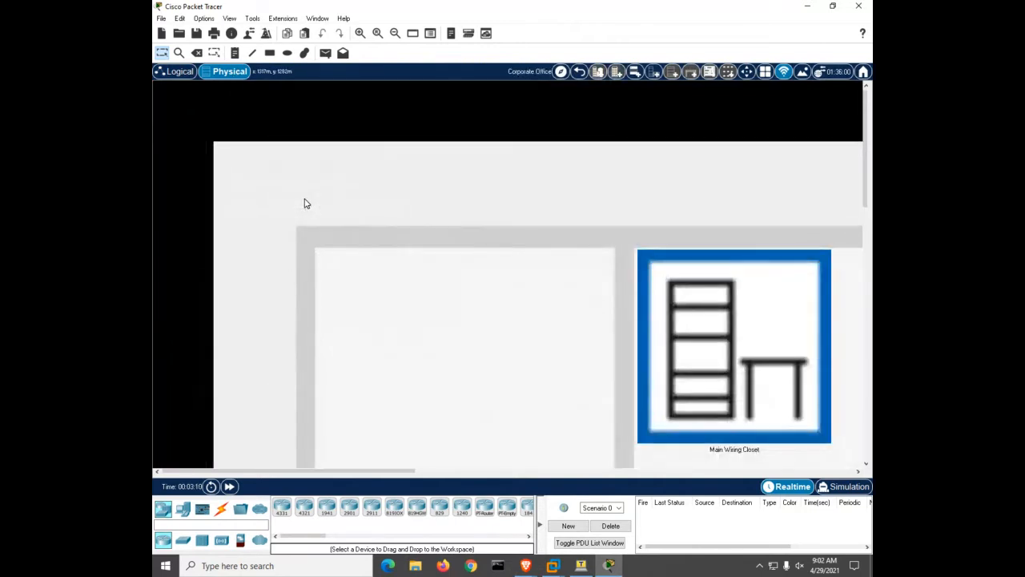
left_click(671, 358)
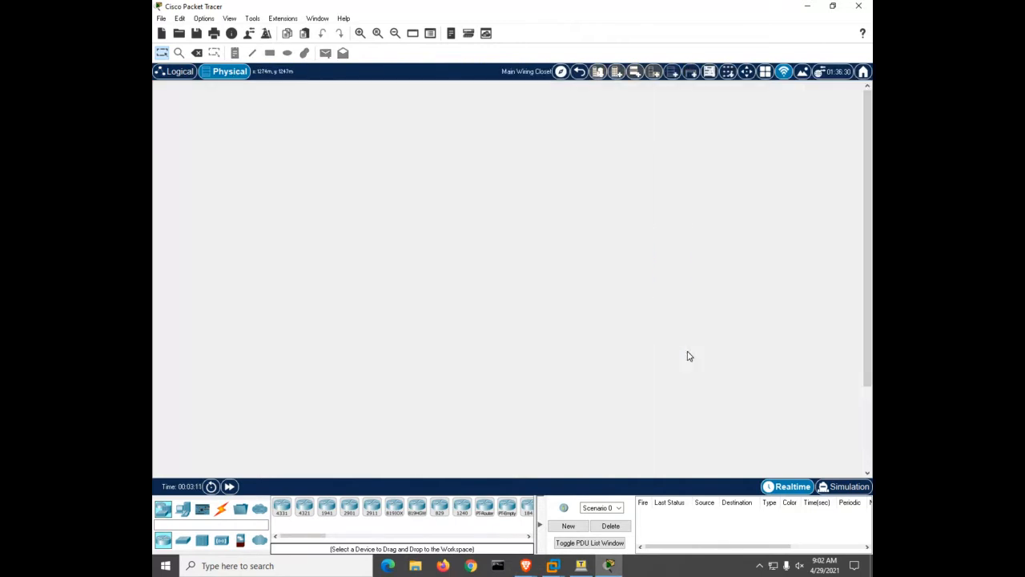
left_click(673, 72)
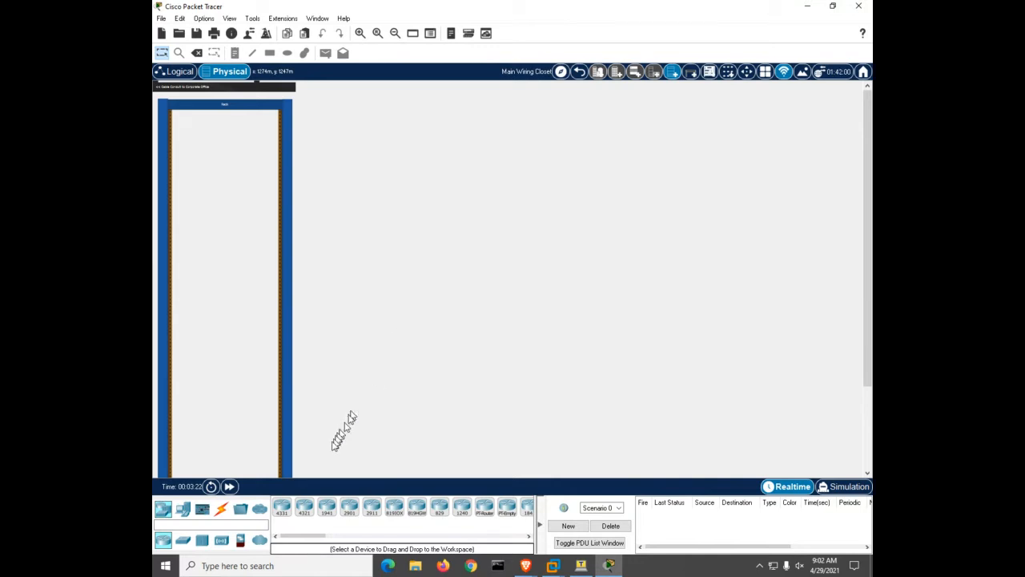
Mount an ISR4321 router and two 2960 switches in the rack, with the power strip on top
left_click_drag(304, 509, 230, 259)
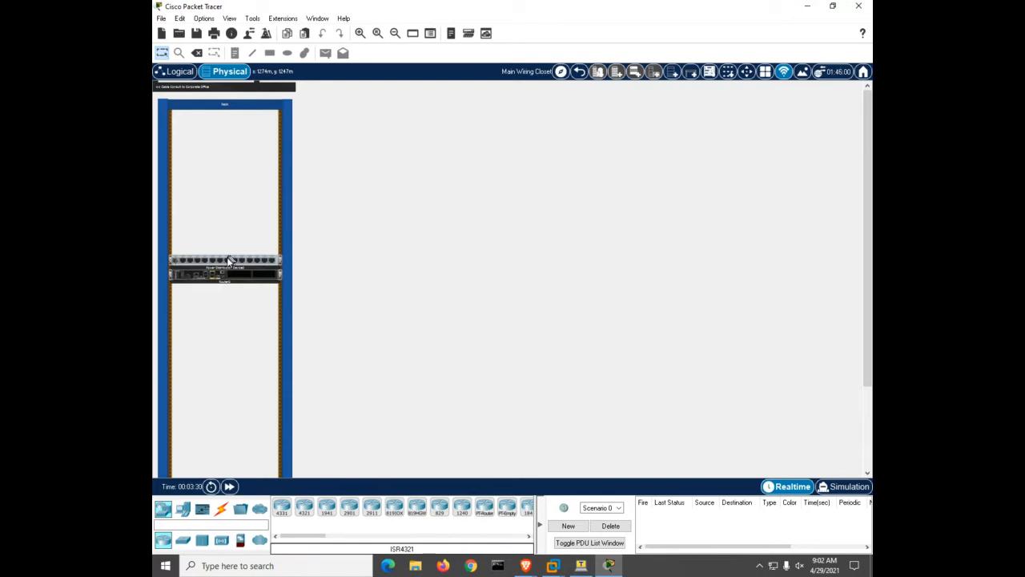
left_click_drag(230, 257, 233, 118)
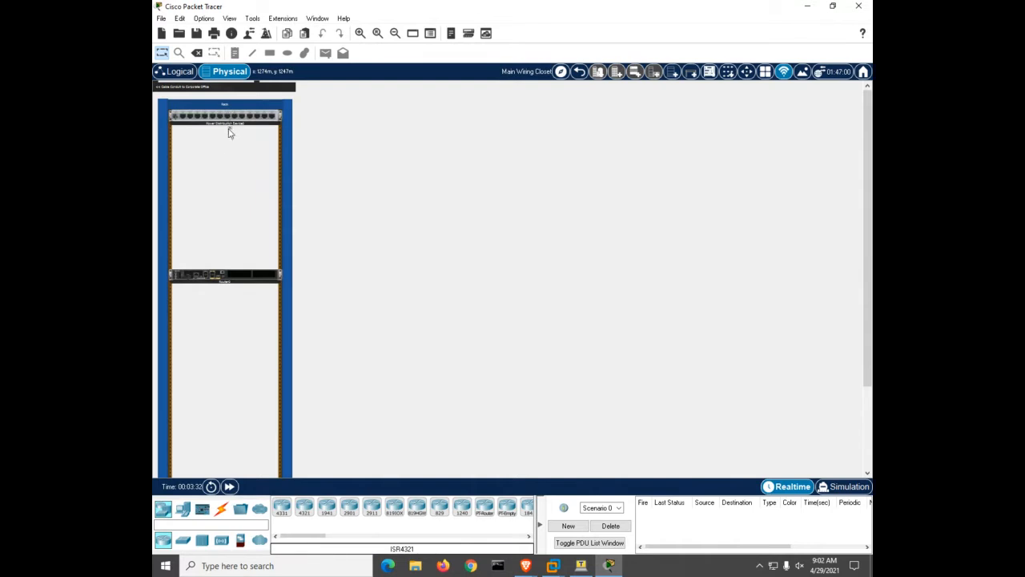
left_click(182, 540)
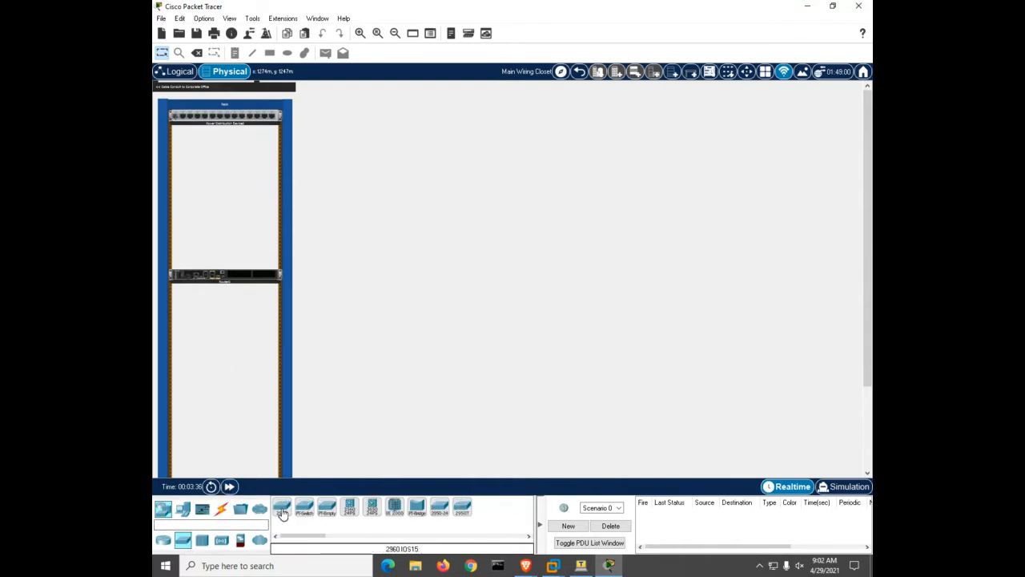
left_click_drag(281, 508, 227, 301)
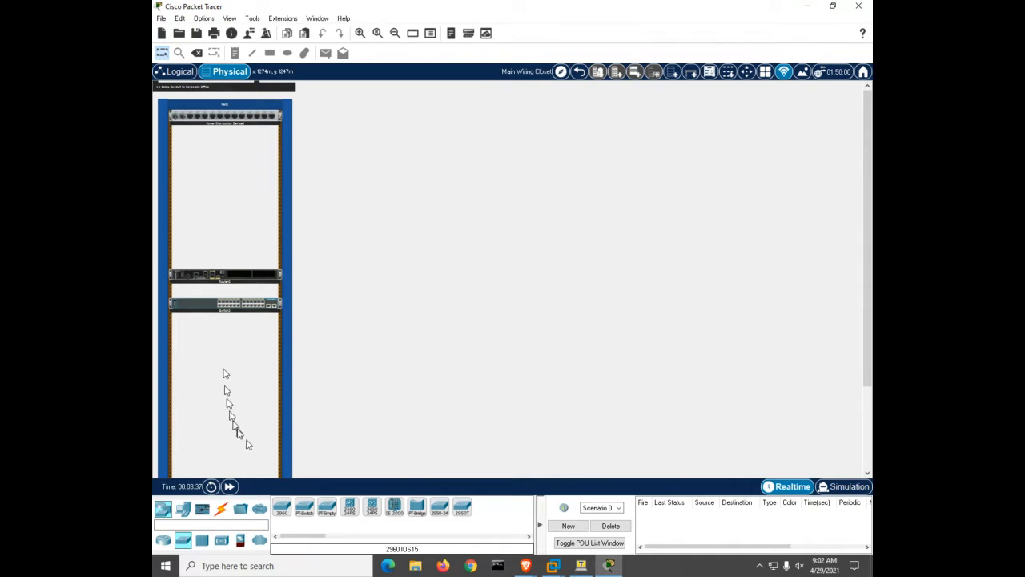
left_click(282, 507)
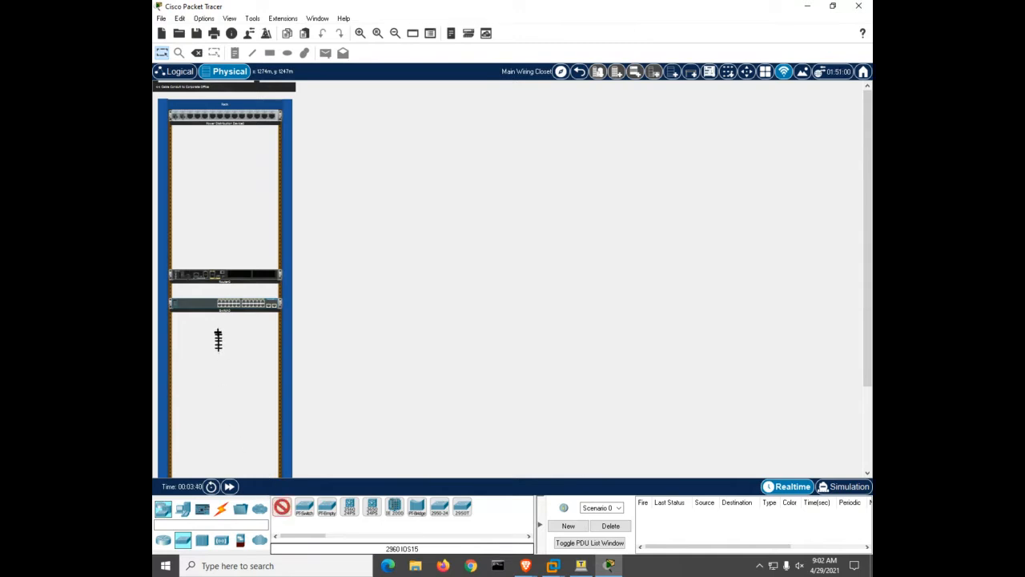
left_click(220, 340)
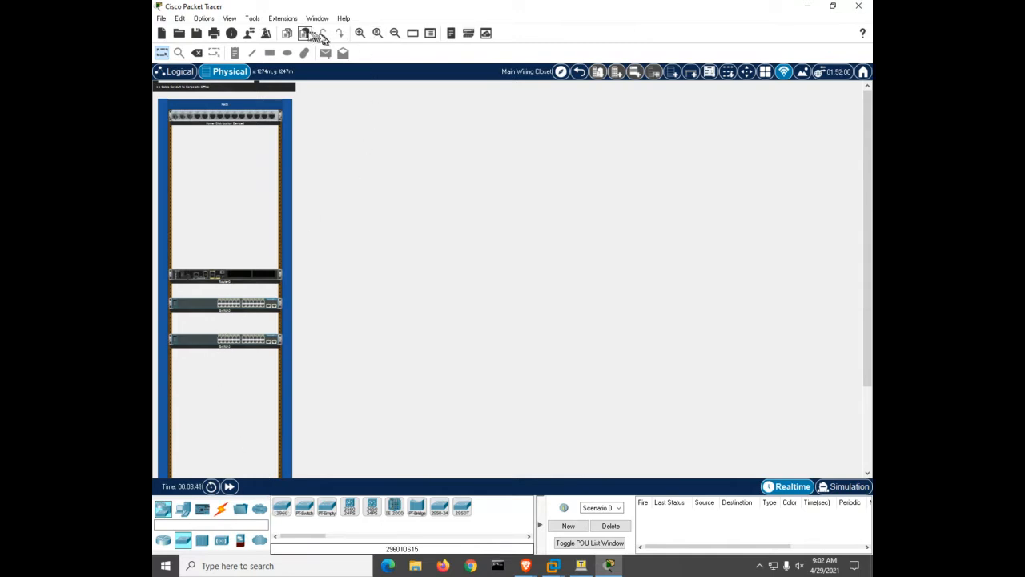
Zoom and scroll through the rack until Router0, Switch0 and Switch1 are readable
left_click(360, 33)
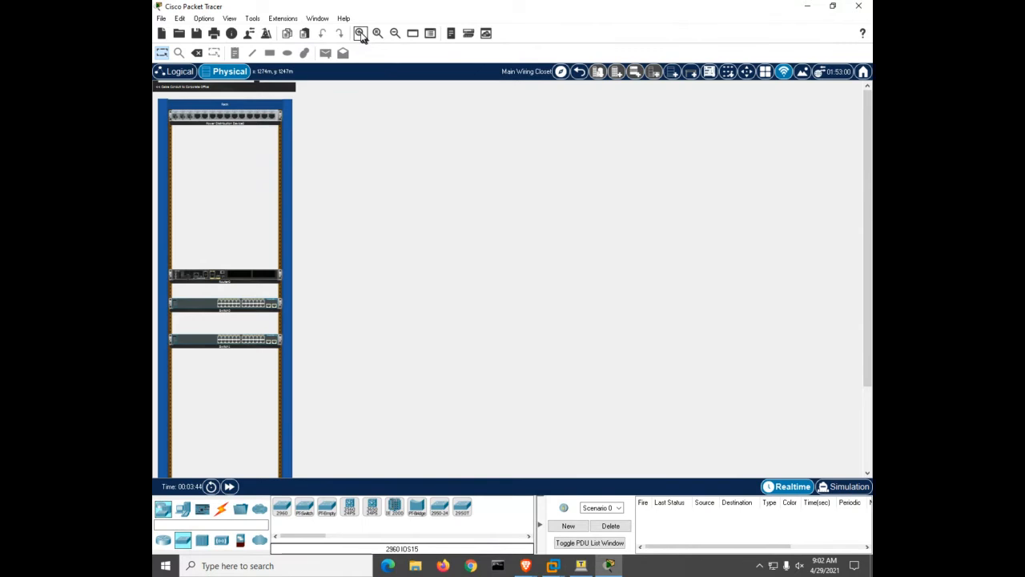
left_click(361, 34)
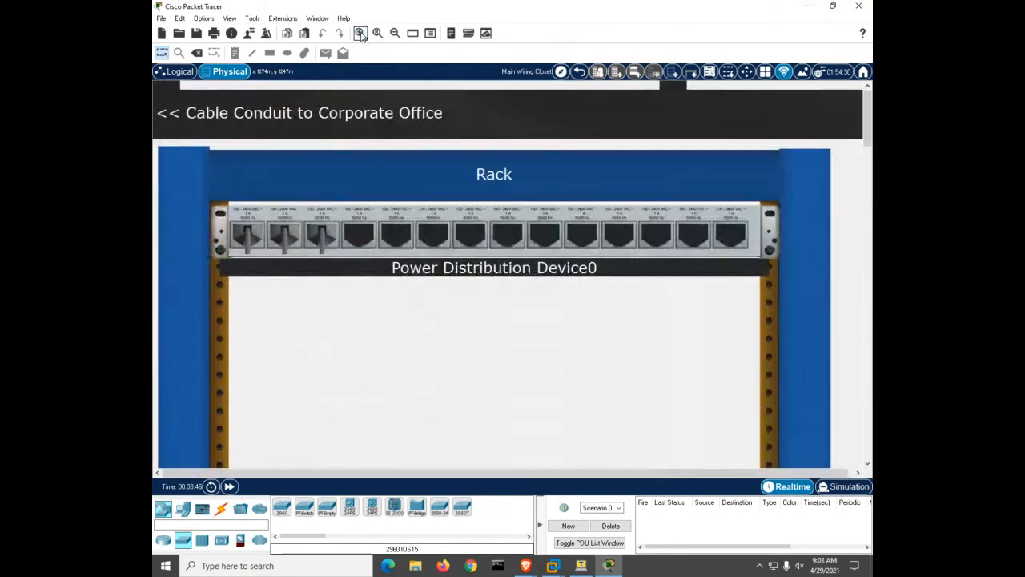
scroll(373, 171, "down", 5)
scroll(372, 171, "down", 5)
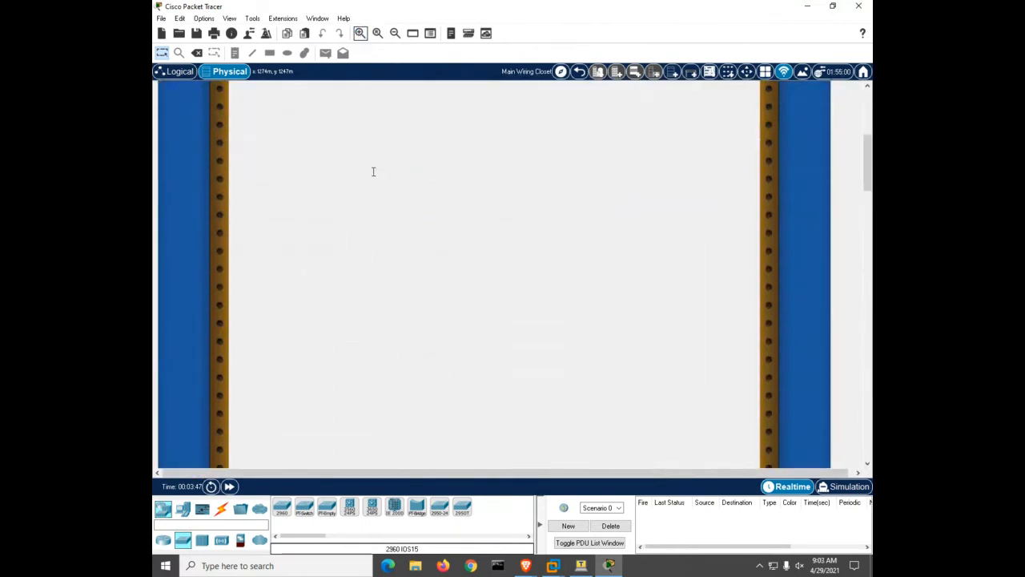
scroll(372, 172, "down", 5)
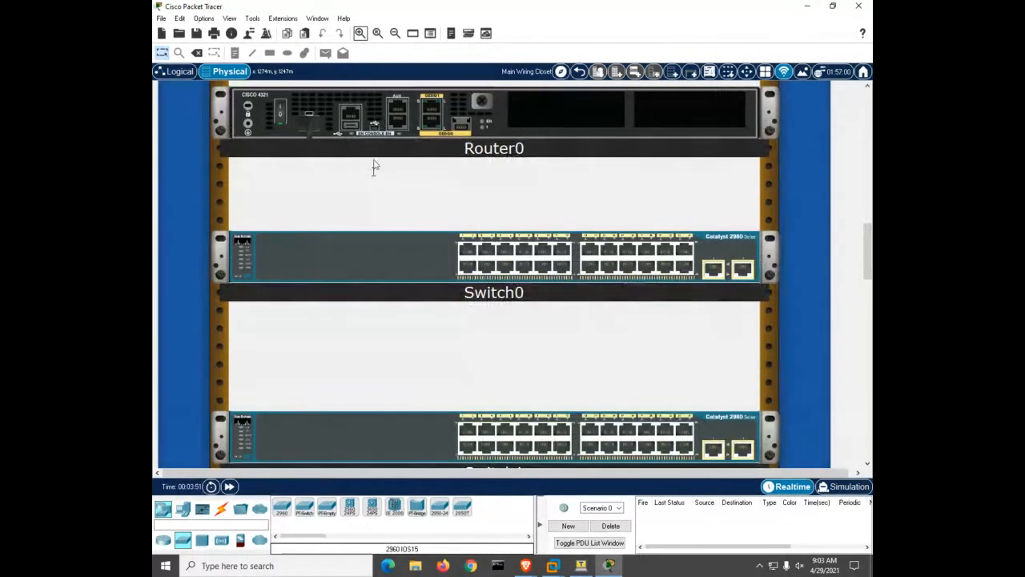
left_click(394, 34)
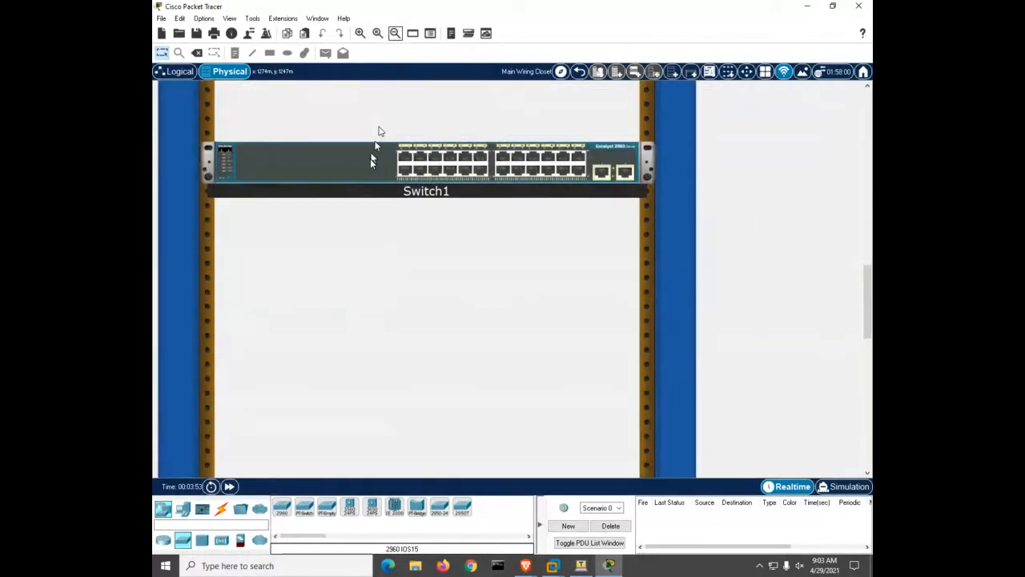
scroll(371, 163, "up", 3)
scroll(371, 164, "up", 2)
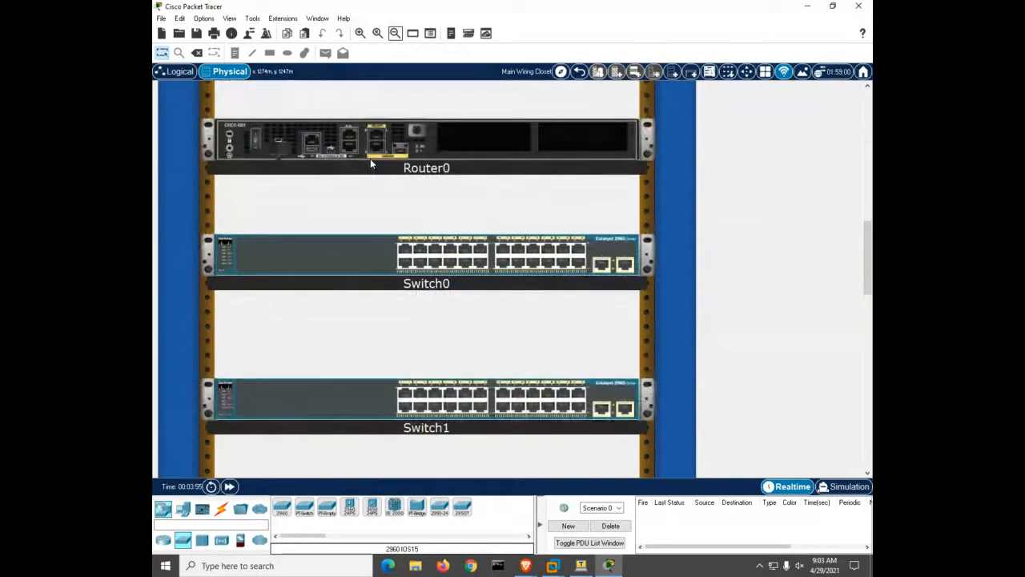
scroll(371, 163, "down", 1)
Rename Router0's display name to R1 in its Config settings
right_click(403, 140)
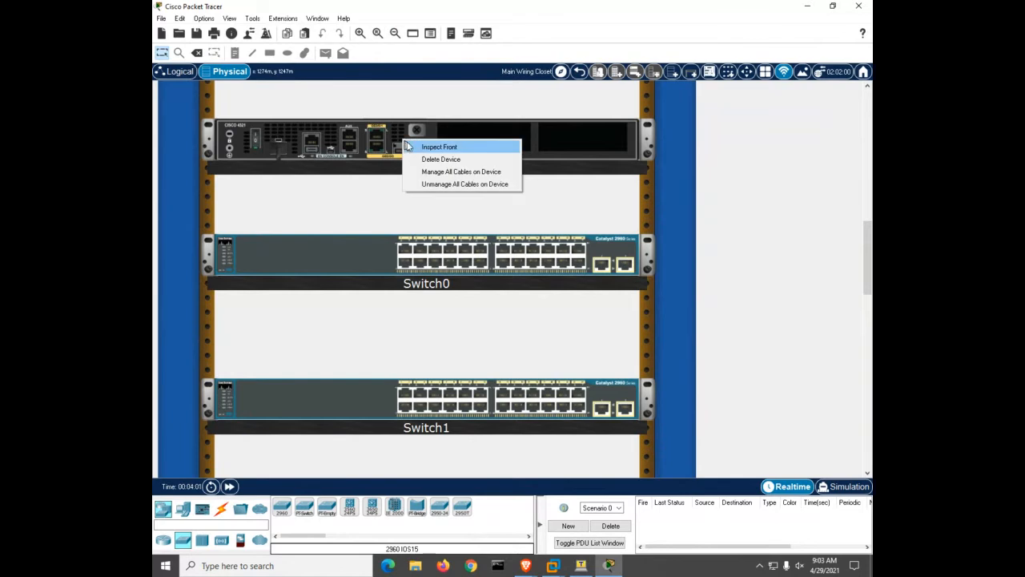
left_click(365, 149)
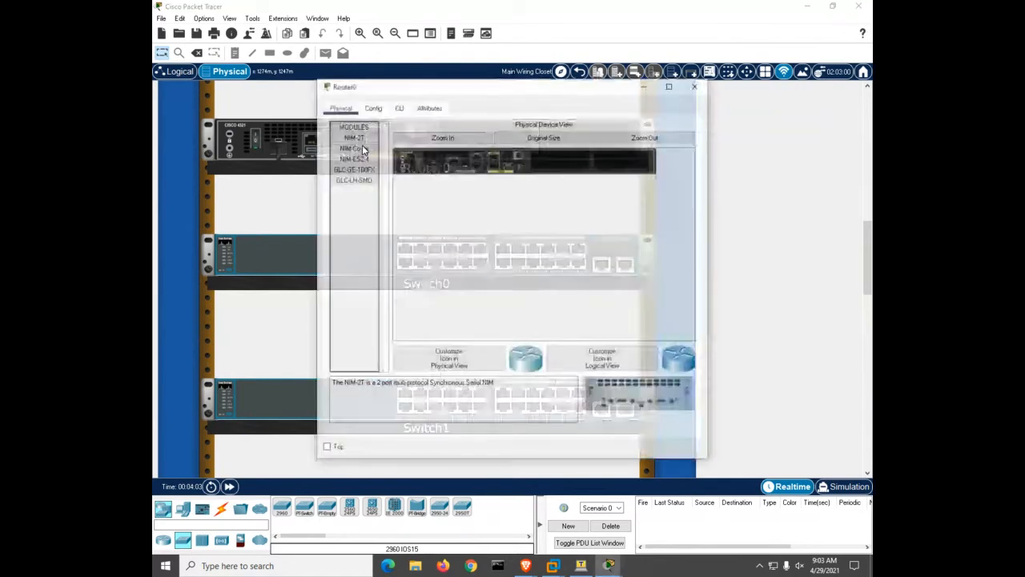
left_click(382, 111)
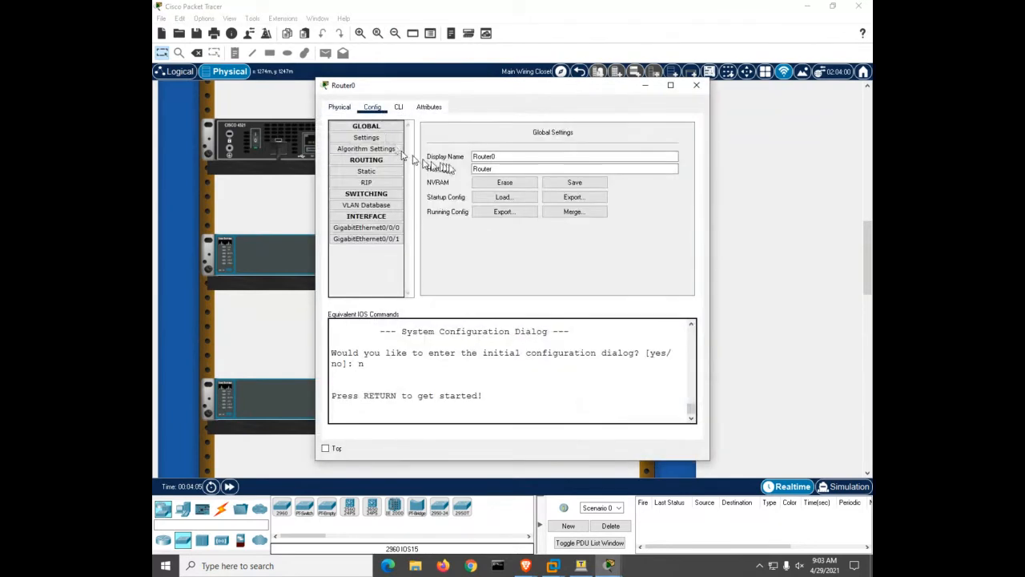
left_click_drag(505, 154, 450, 153)
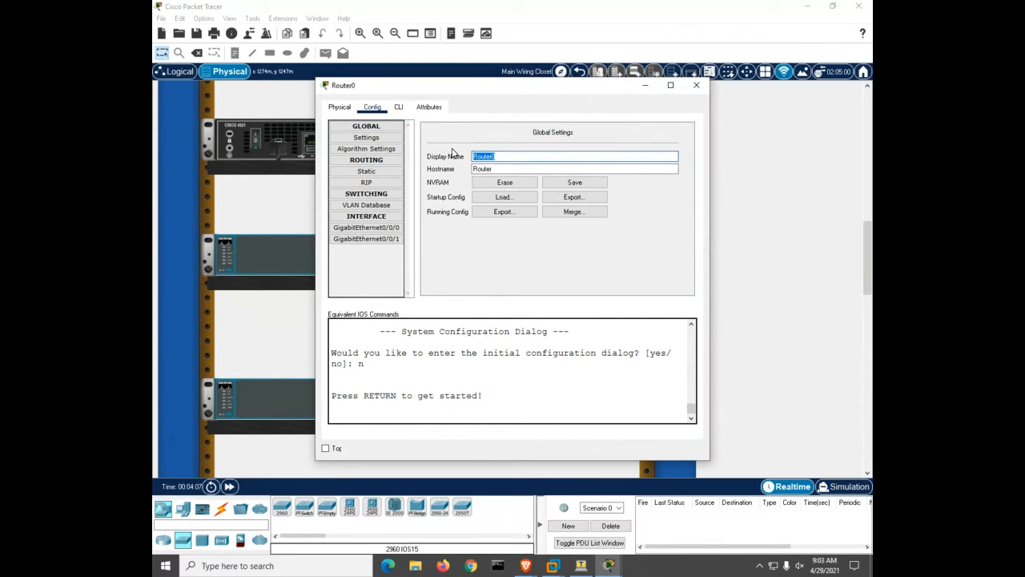
type("R1")
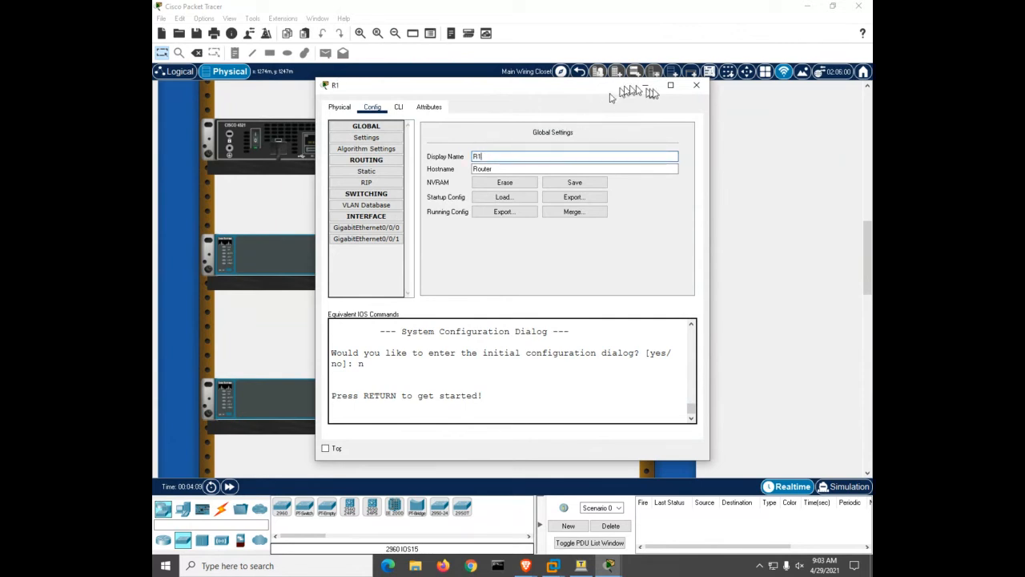
left_click(695, 88)
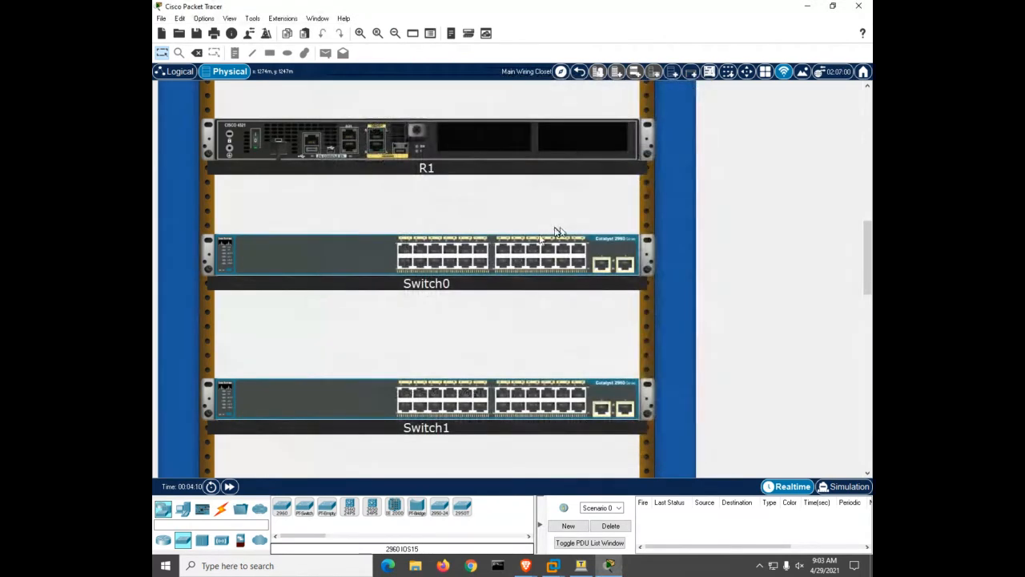
Rename Switch0's display name to S1
left_click(431, 265)
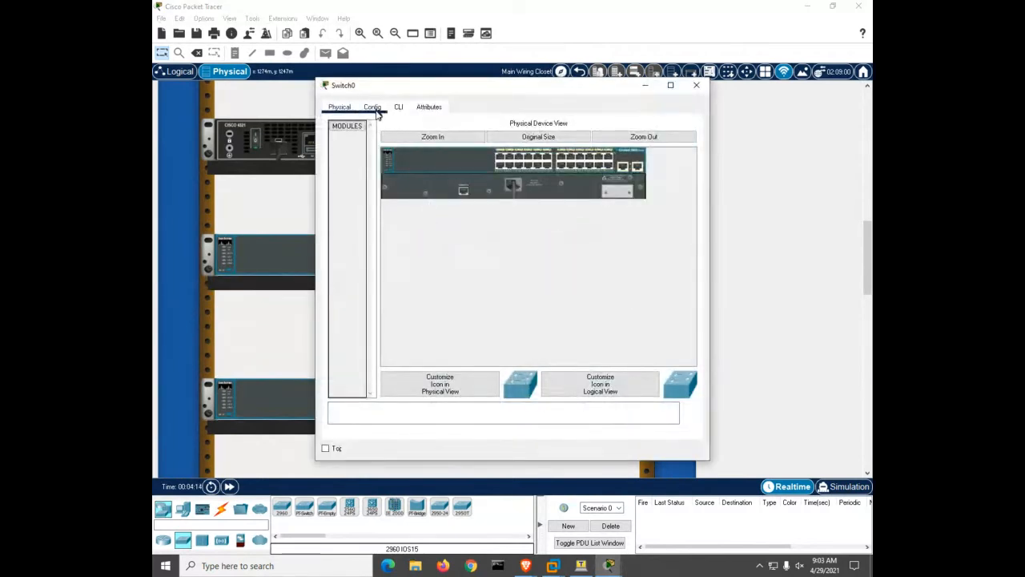
left_click(373, 106)
left_click(475, 155)
double_click(476, 154)
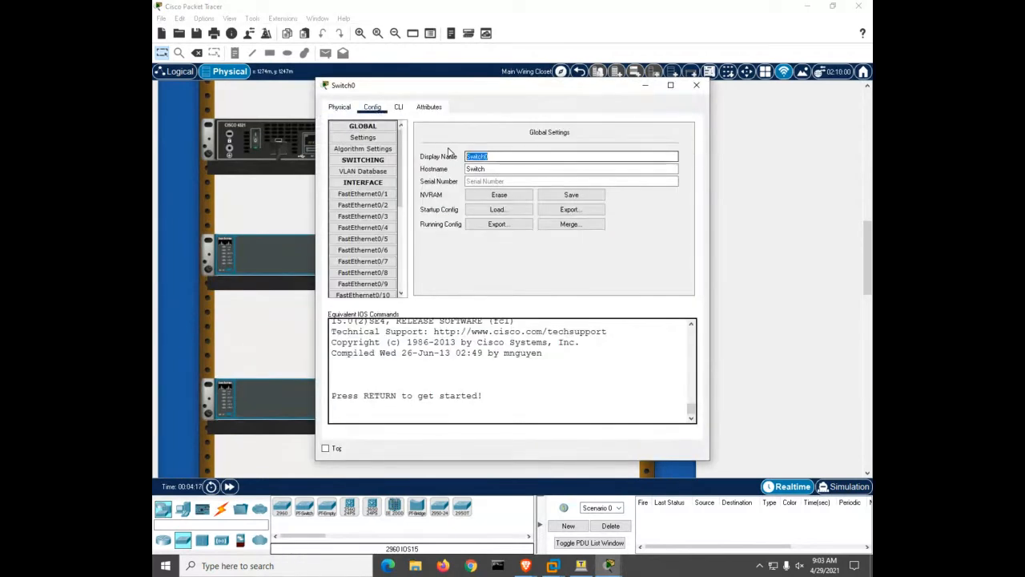
type("S1")
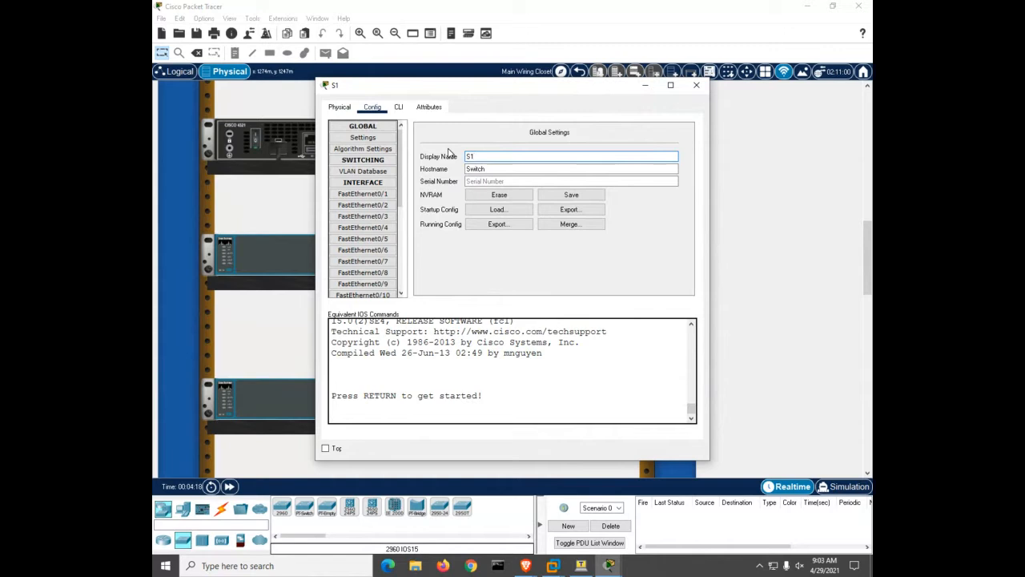
left_click(686, 89)
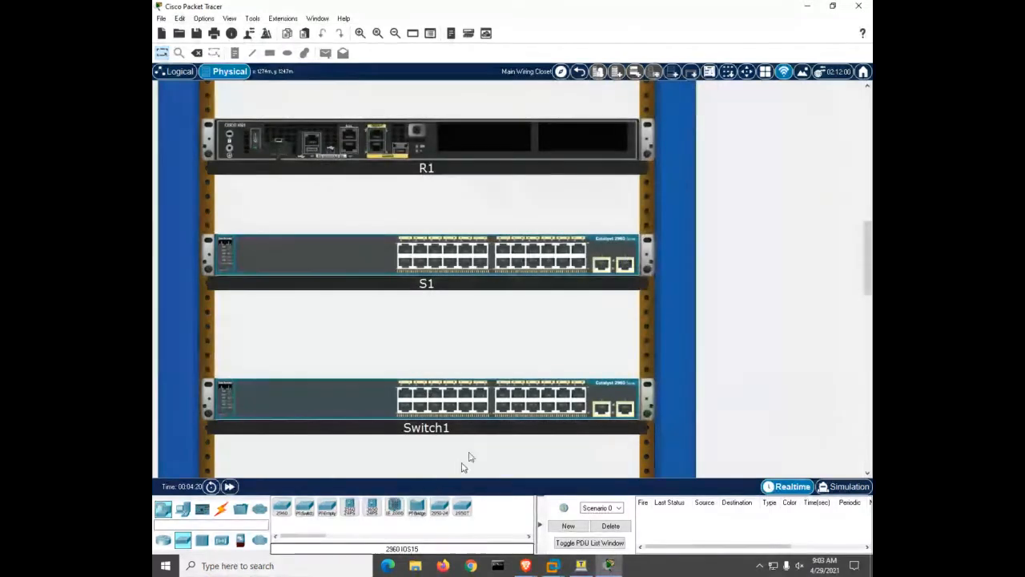
Rename Switch1's display name to S2 and return to the rack view
left_click(370, 417)
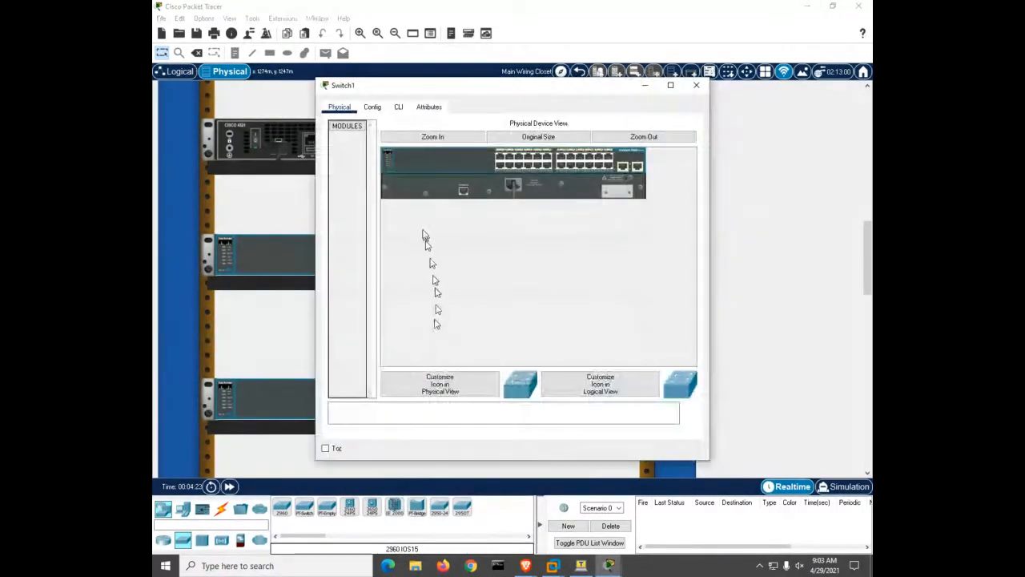
left_click(379, 110)
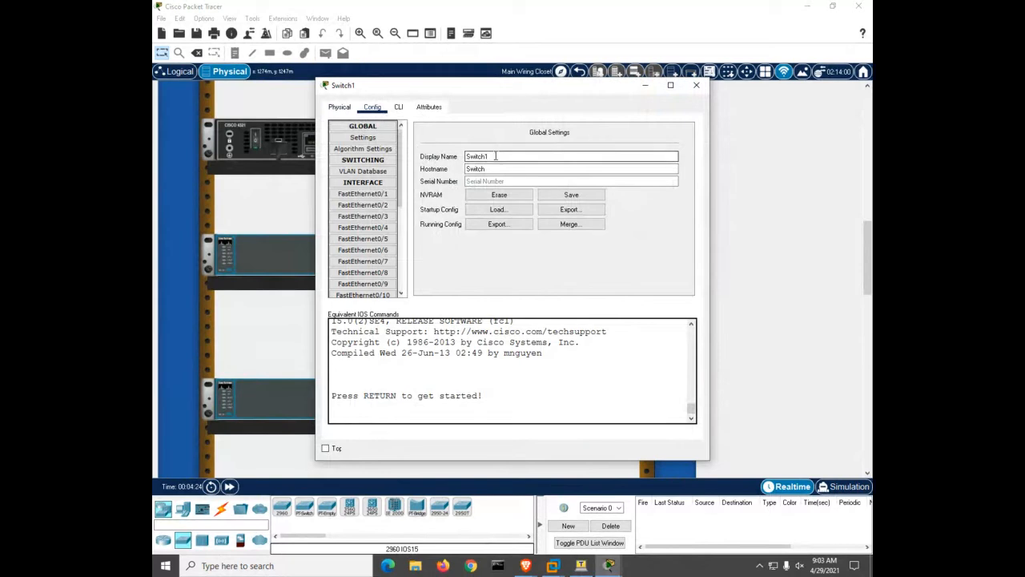
left_click_drag(496, 156, 442, 151)
type("S2")
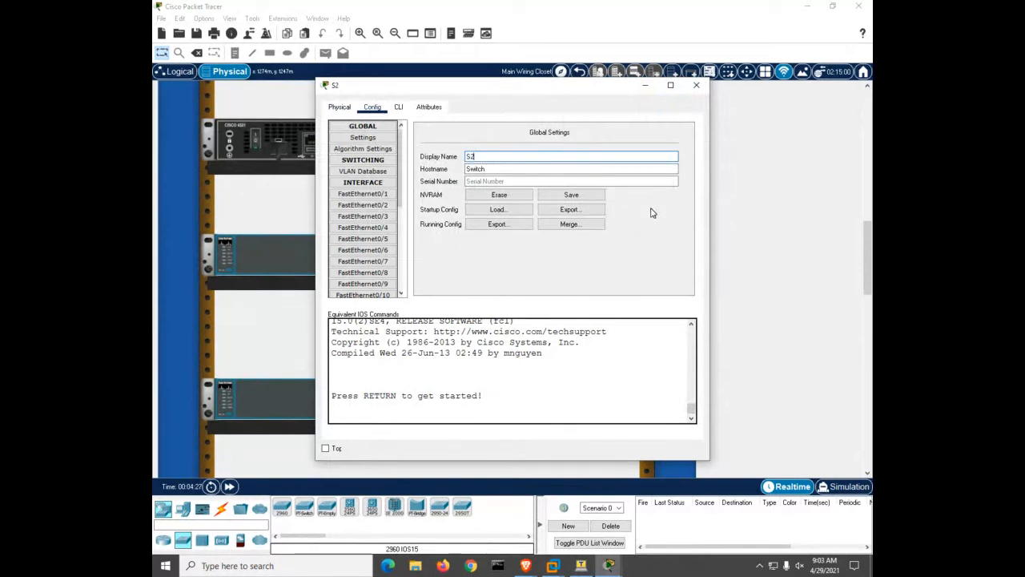
left_click(696, 85)
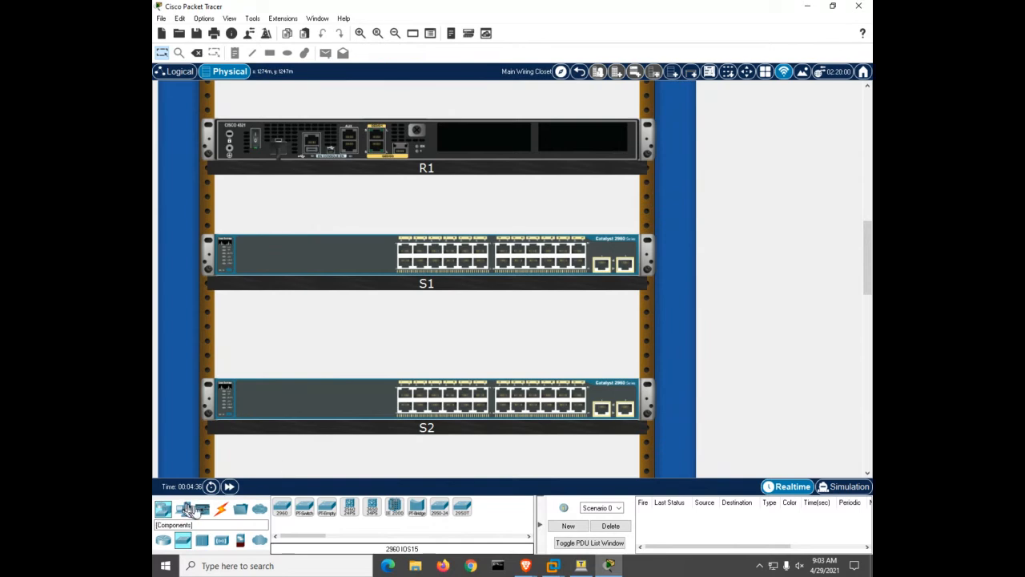
Link R1's GigabitEthernet0/0/1 to S1 with a copper straight-through cable
left_click(221, 508)
left_click(304, 509)
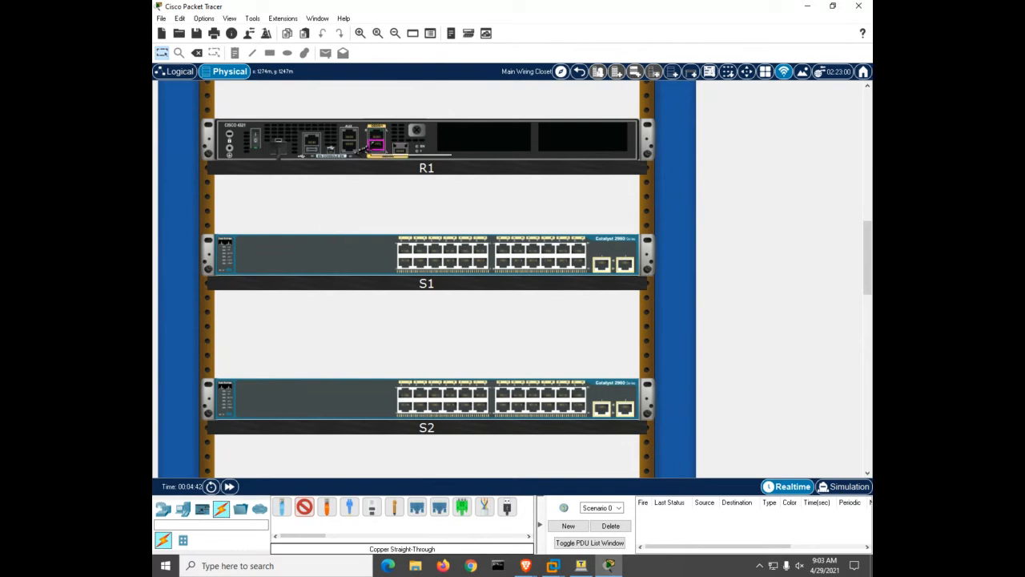
left_click(377, 138)
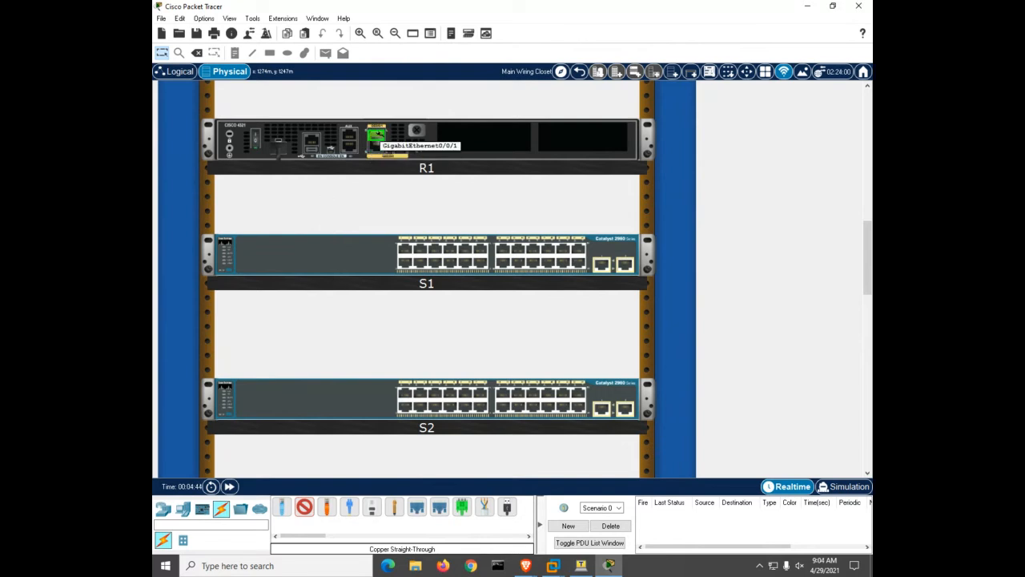
left_click(439, 251)
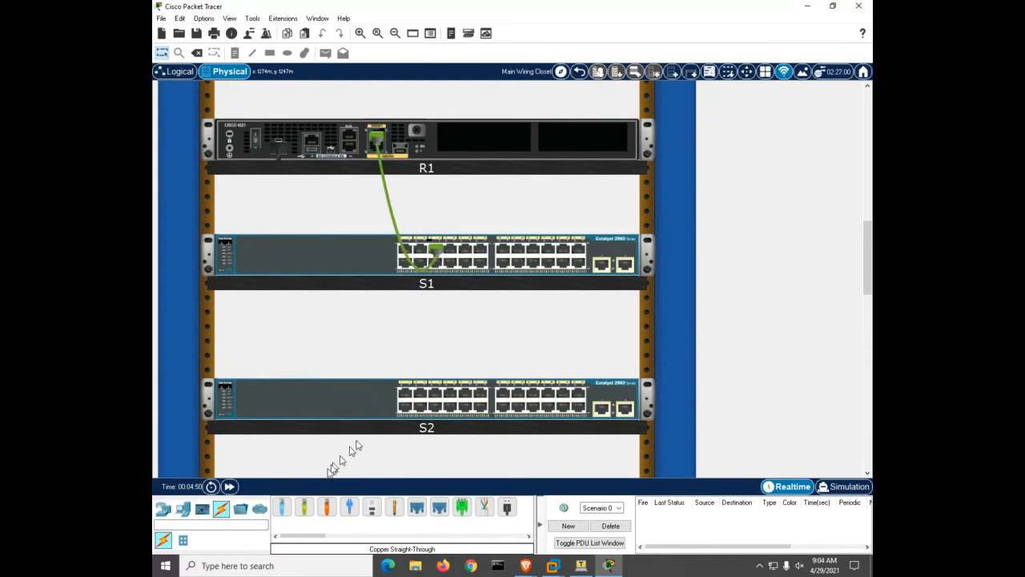
Link S2's first port to S1's first port with another copper straight-through cable
left_click(306, 508)
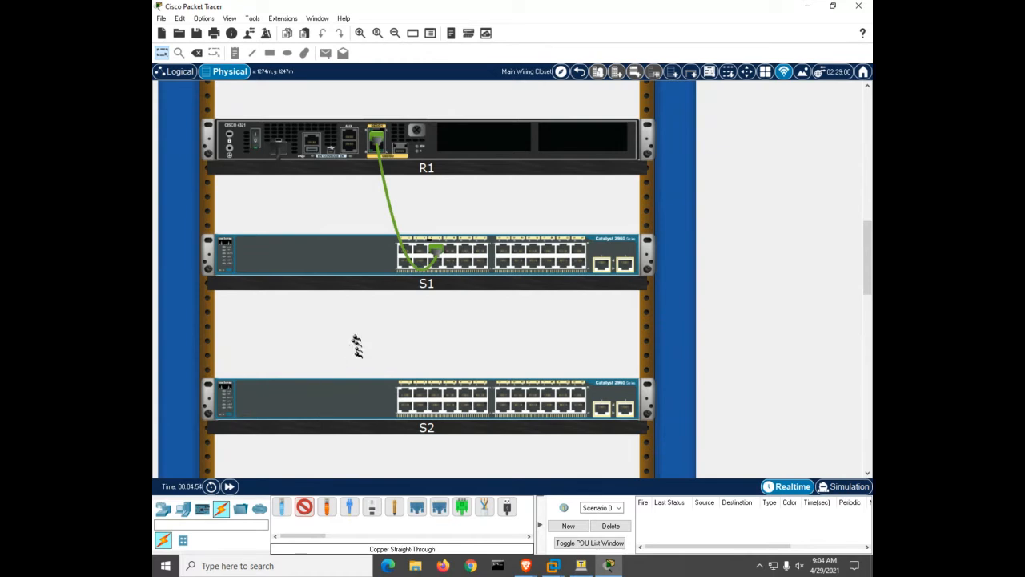
left_click(406, 391)
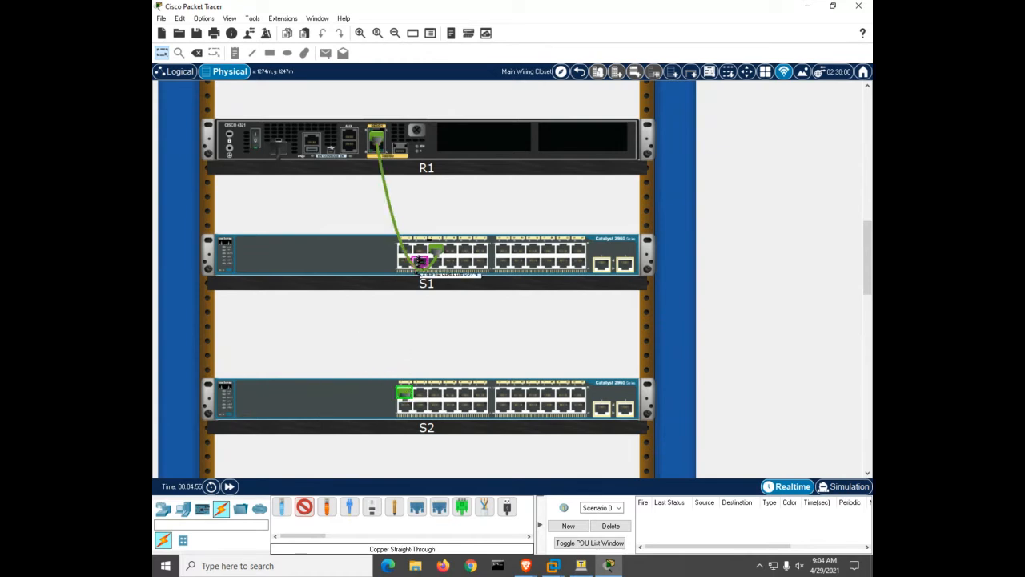
left_click(406, 249)
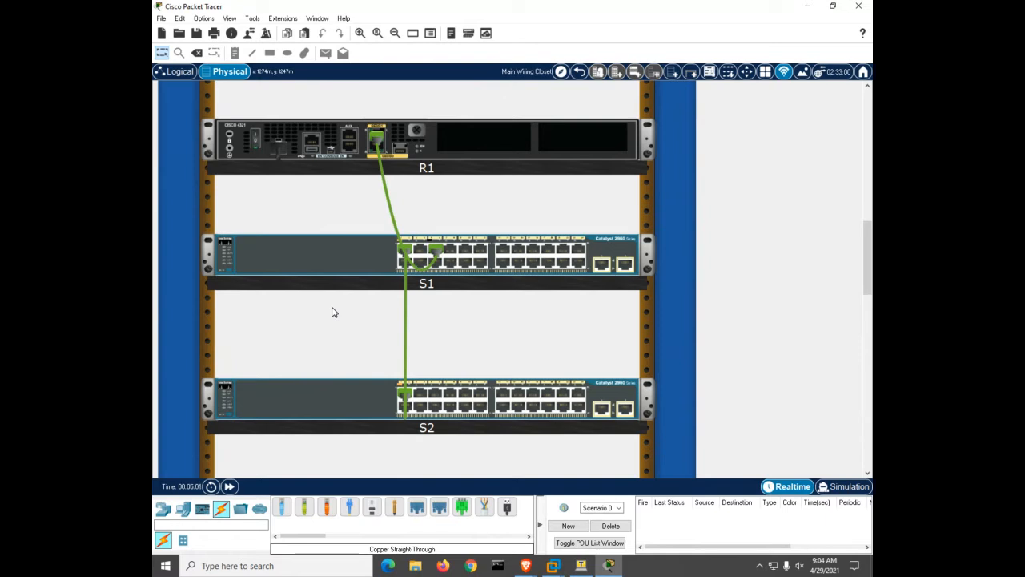
key("alt+Tab")
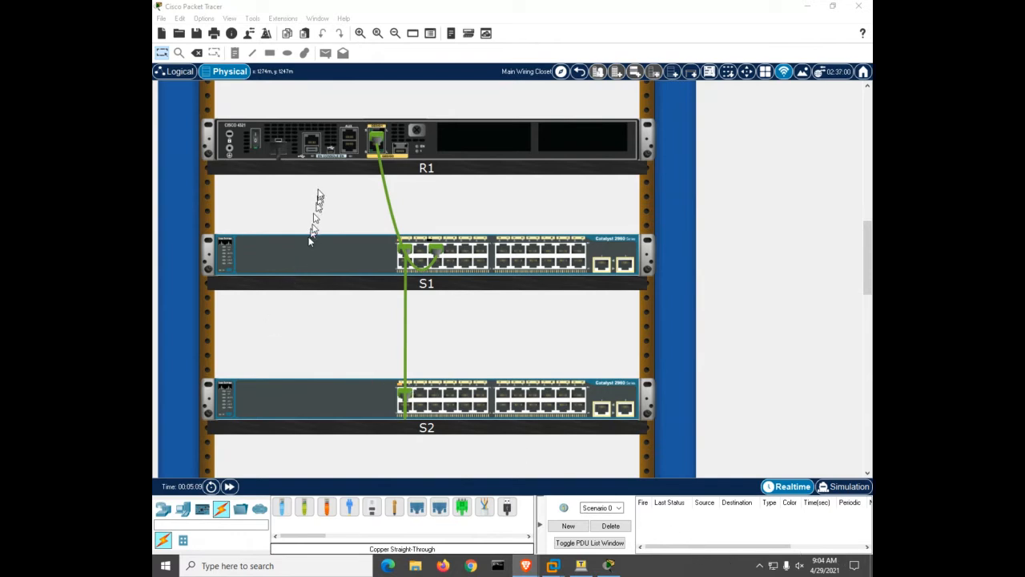
Open R1's CLI and attempt 'conf t', which is mistyped and triggers a domain lookup
left_click(297, 150)
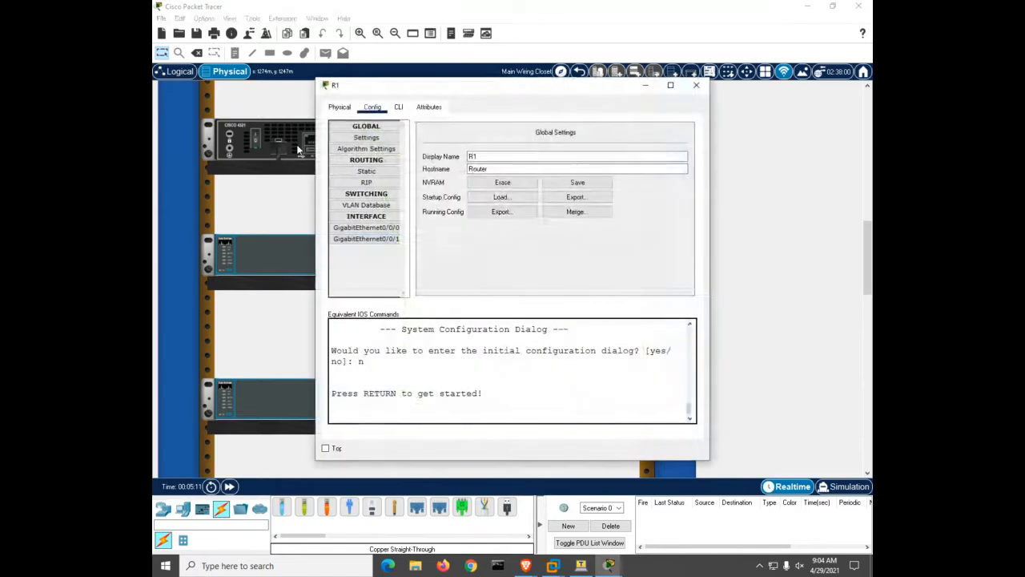
left_click(398, 107)
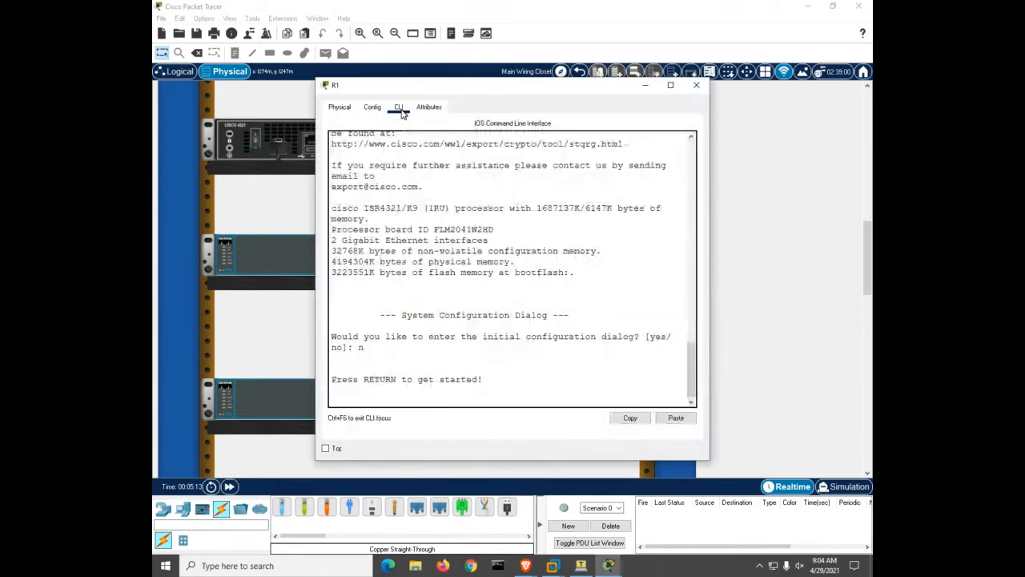
key("Return")
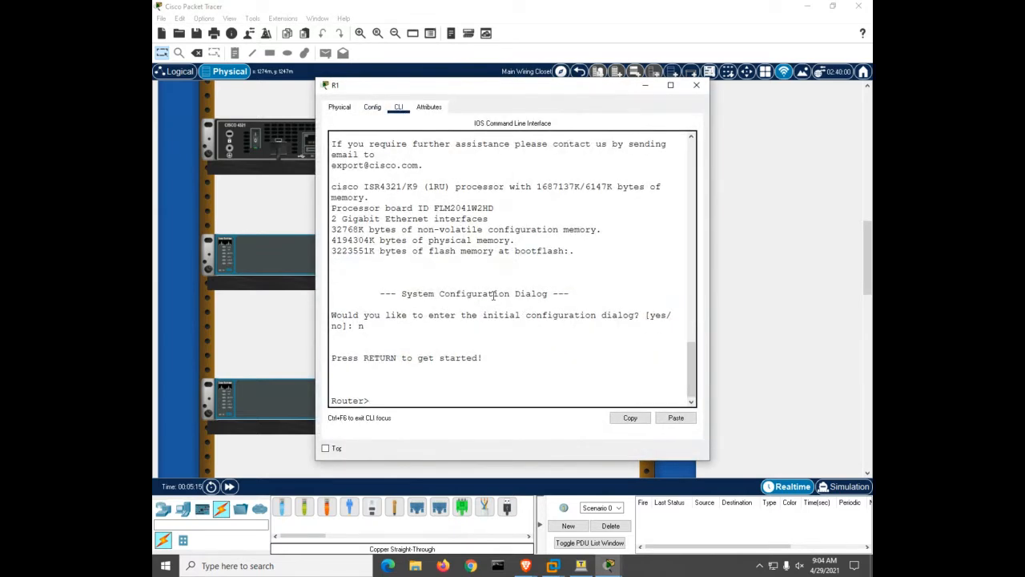
type("conf")
key("Tab")
type("t")
key("Tab")
key("Return")
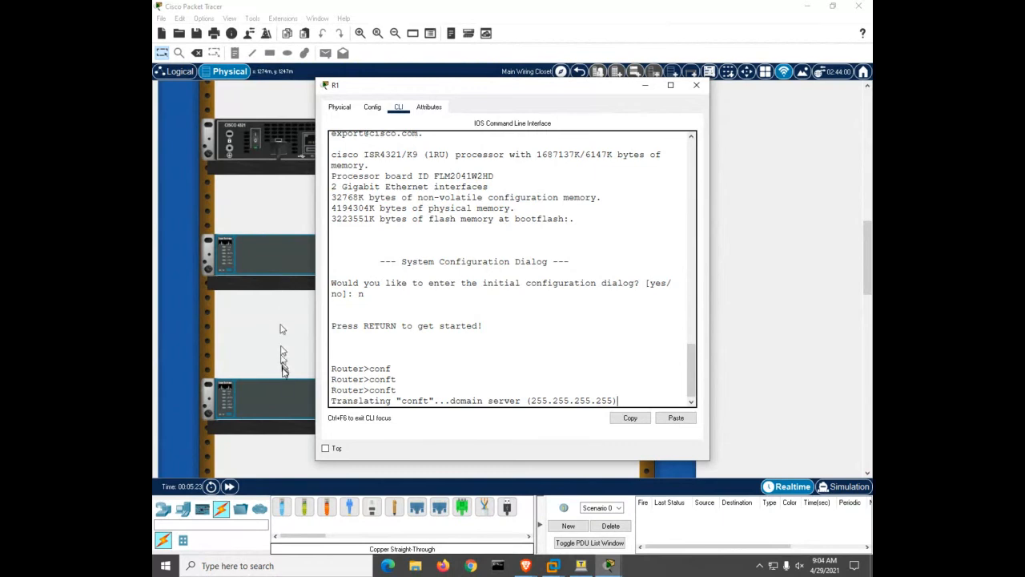
On S2's CLI run en, conf t and 'ho S2', exit with Ctrl+Z, and close the window
left_click(284, 395)
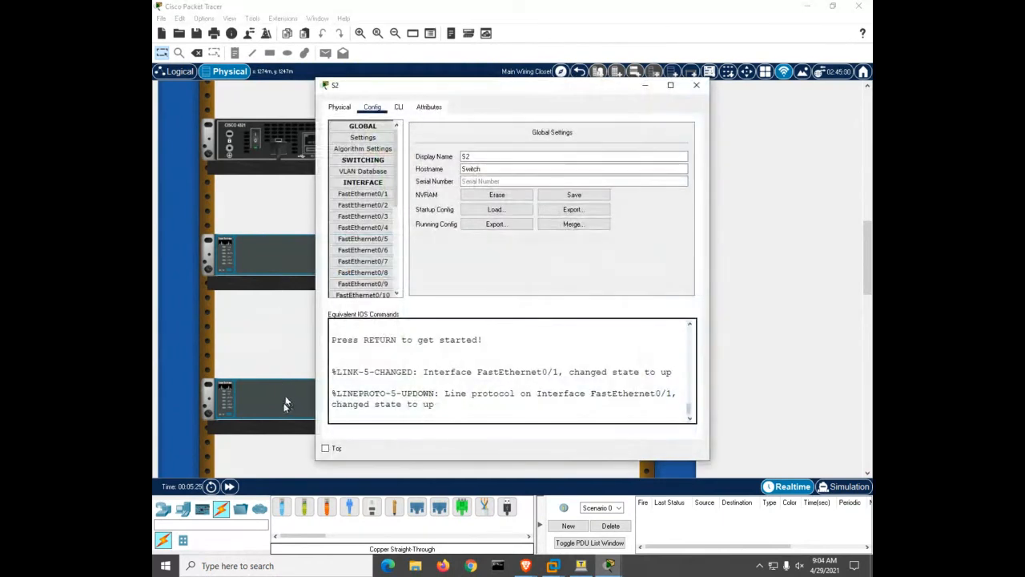
left_click(398, 107)
key("Return")
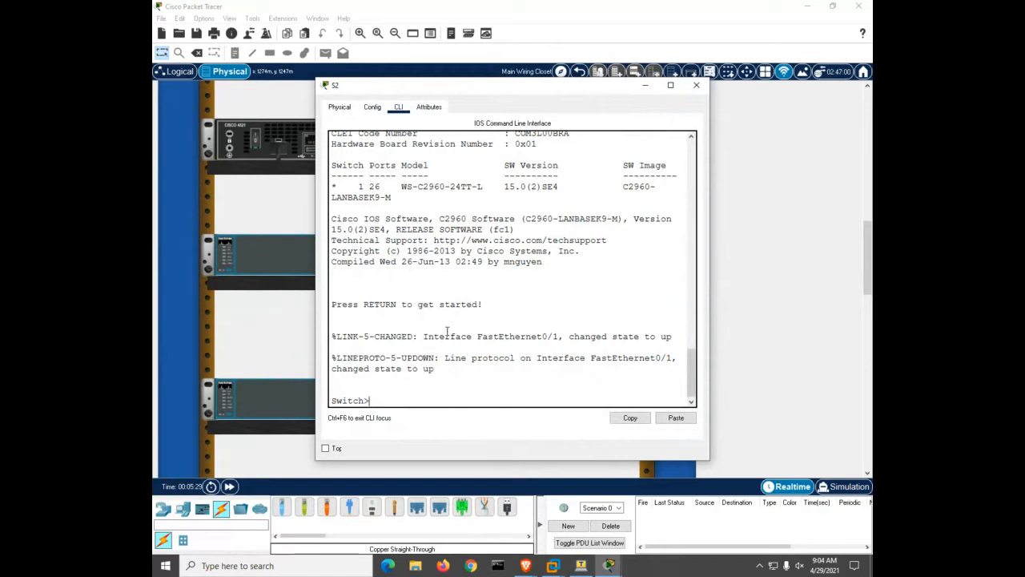
type("en")
key("Return")
type("conf t")
key("Return")
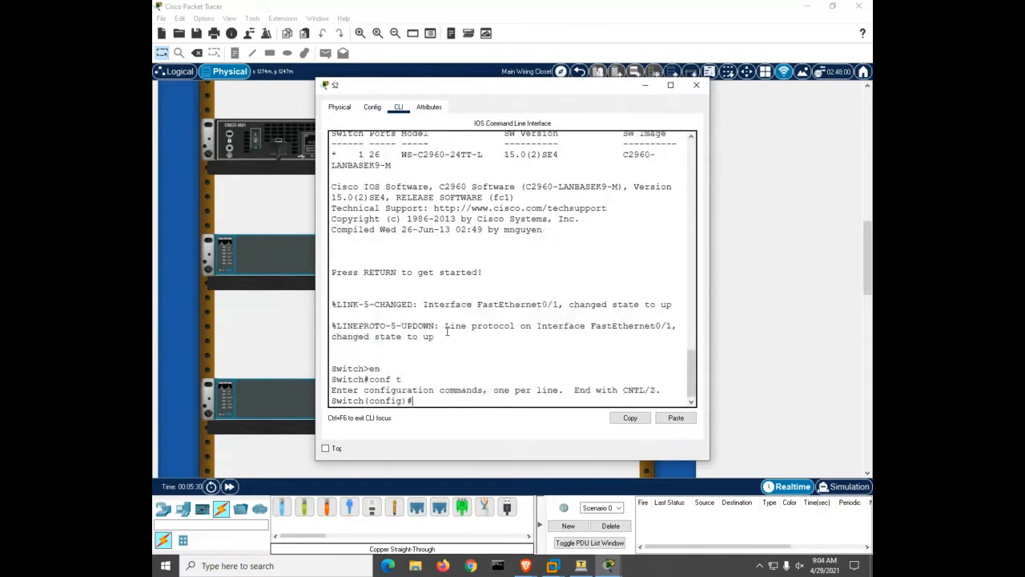
type("ho S2")
key("Return")
key("ctrl+z")
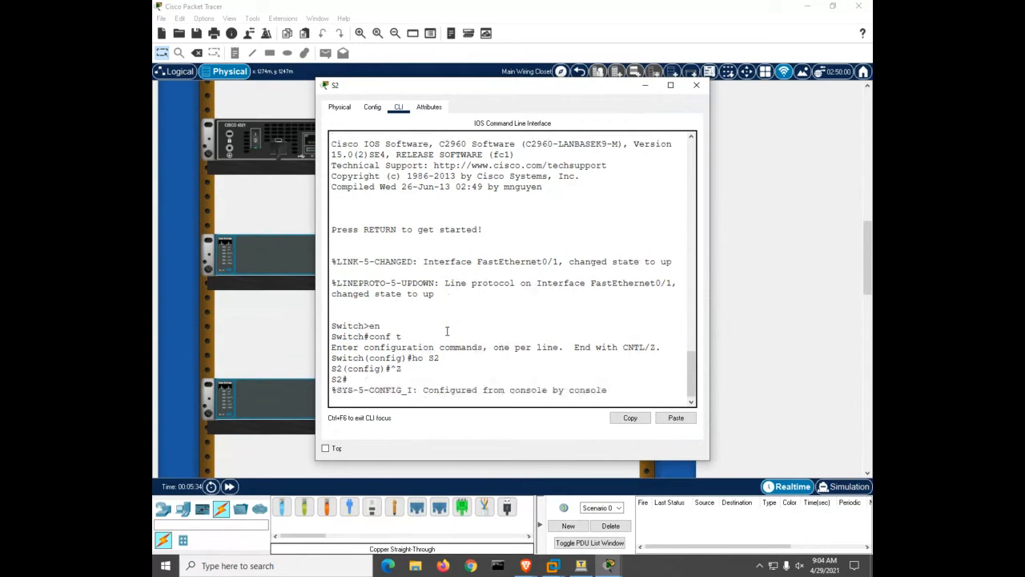
key("Return")
key("Return")
key("Return")
key("Return")
key("Return")
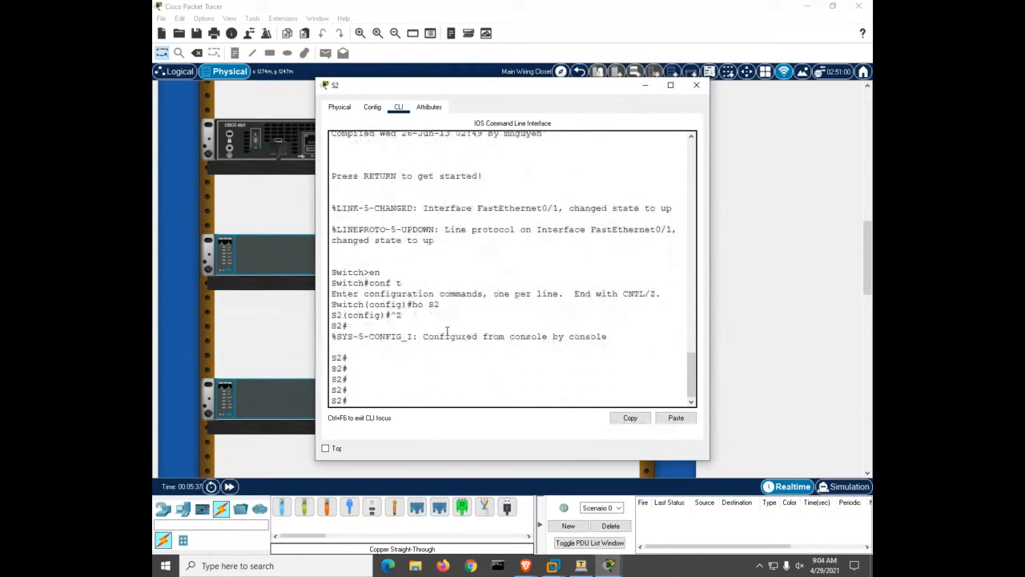
left_click(696, 85)
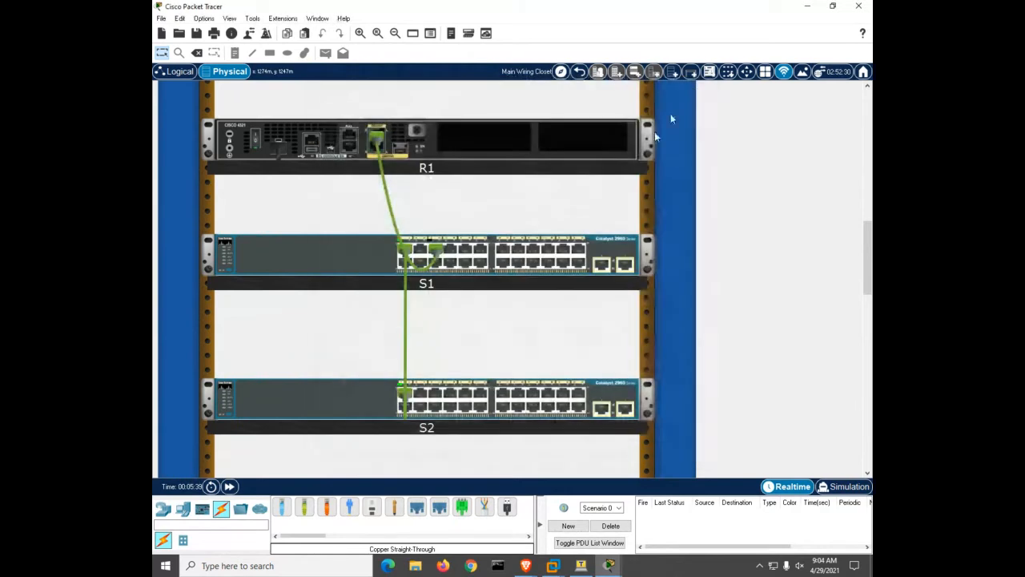
On S1's CLI run en, conf t and 'hostname S1', then close the window
left_click(302, 260)
left_click(395, 106)
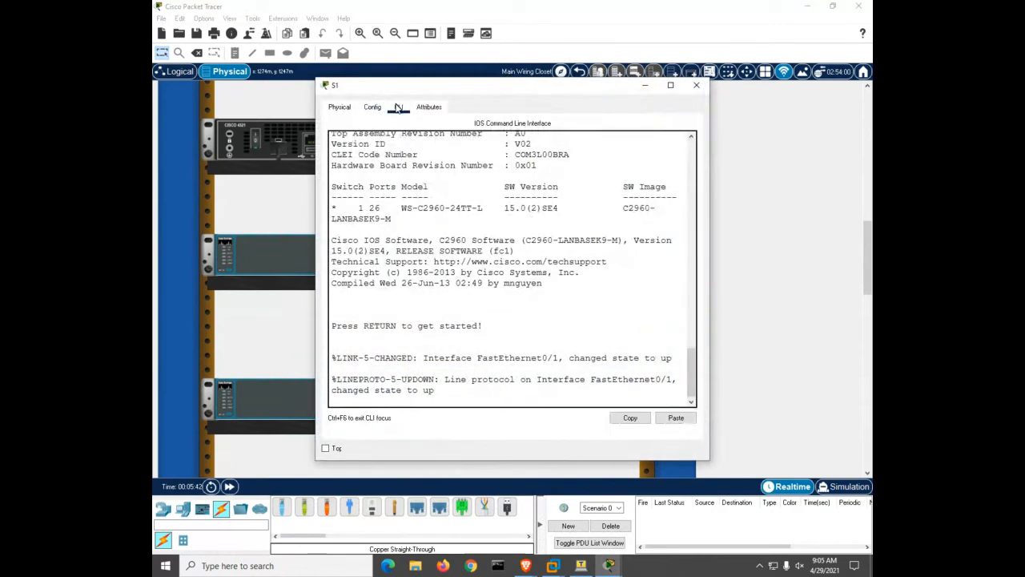
key("Return")
type("en")
key("Return")
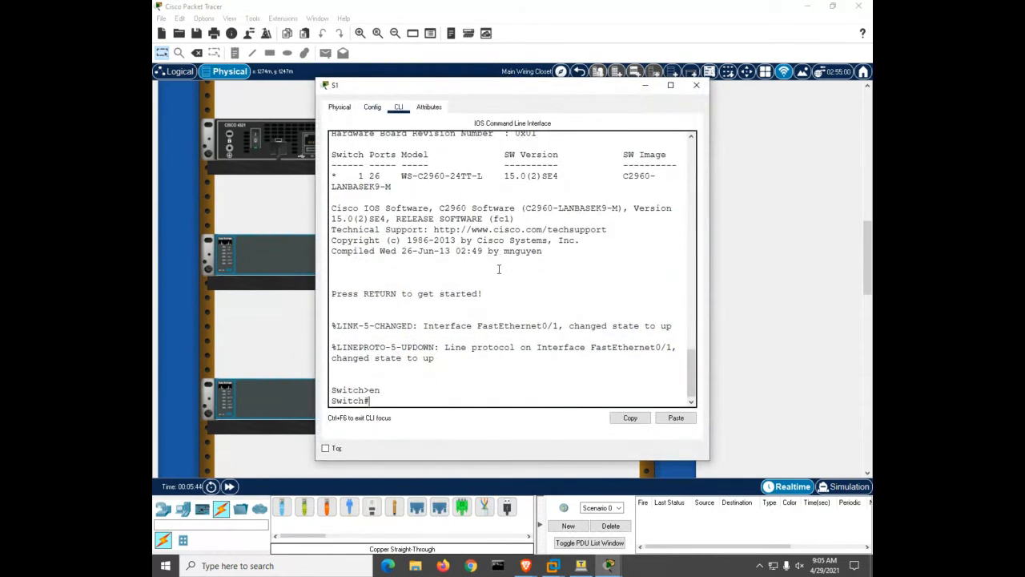
type("conf t")
key("Return")
type("ho")
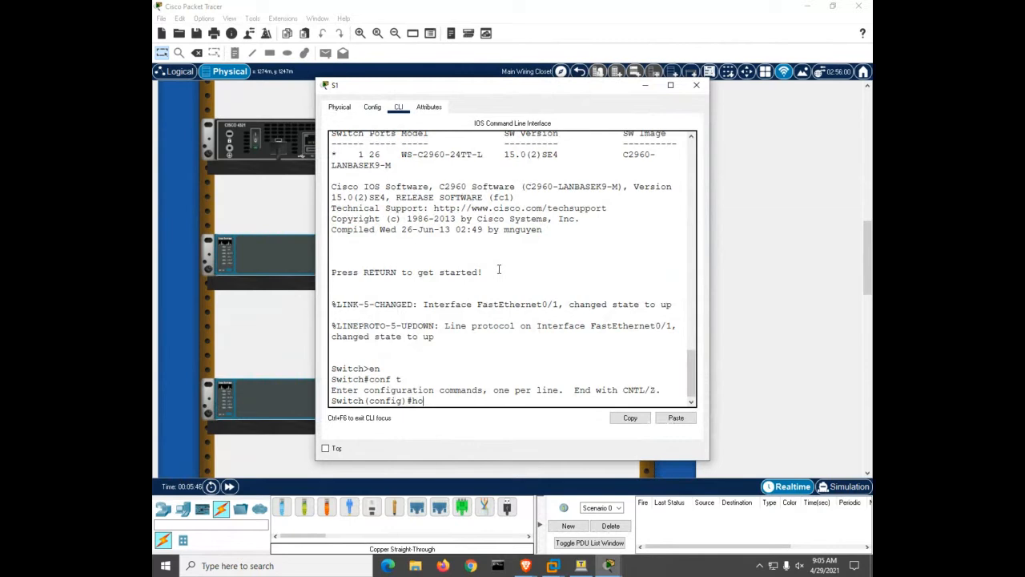
key("Tab")
type("S1")
key("Return")
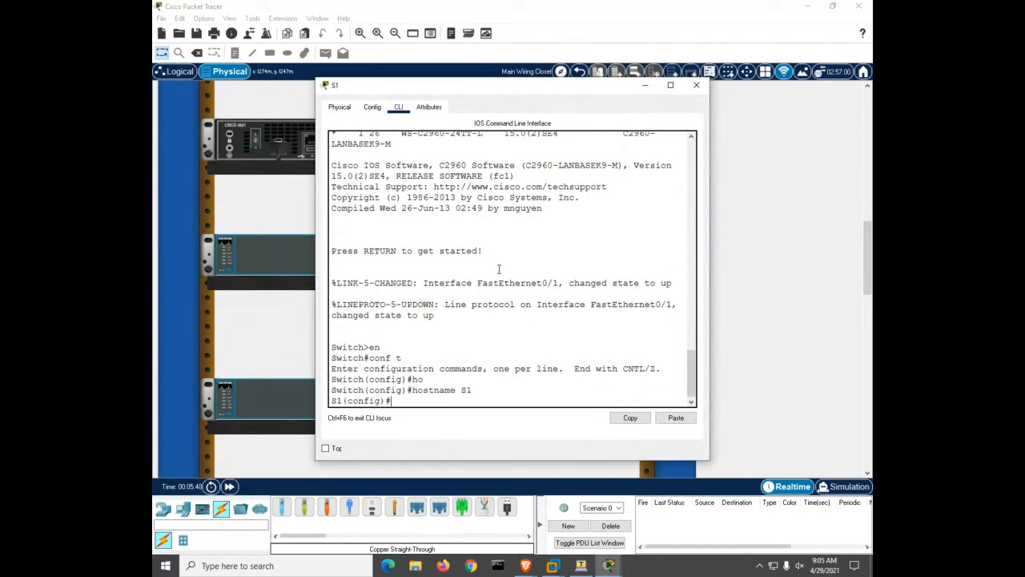
left_click(696, 85)
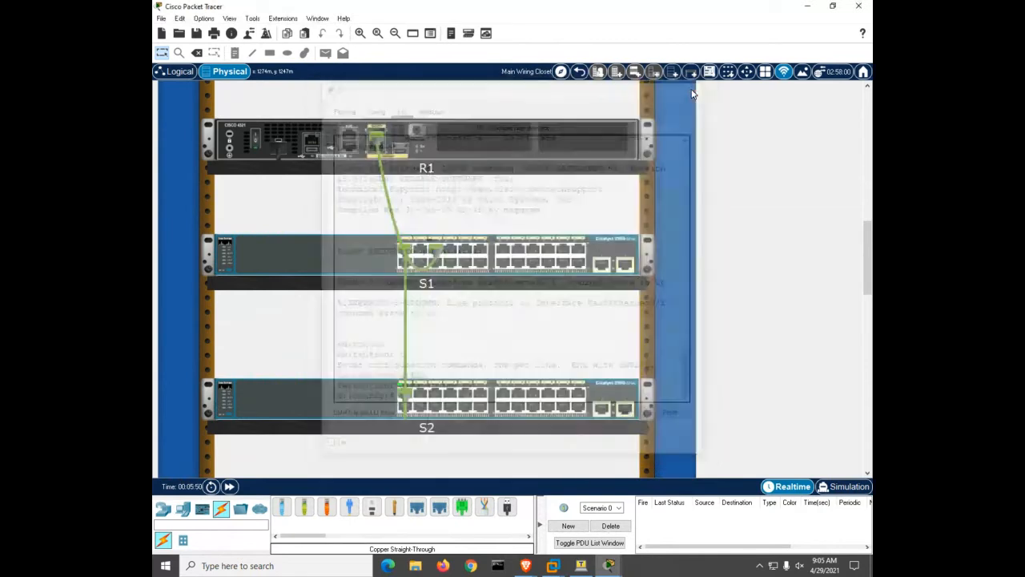
Abort R1's stuck name lookup, then run en, conf t and 'ho R1' to set its hostname
left_click(417, 160)
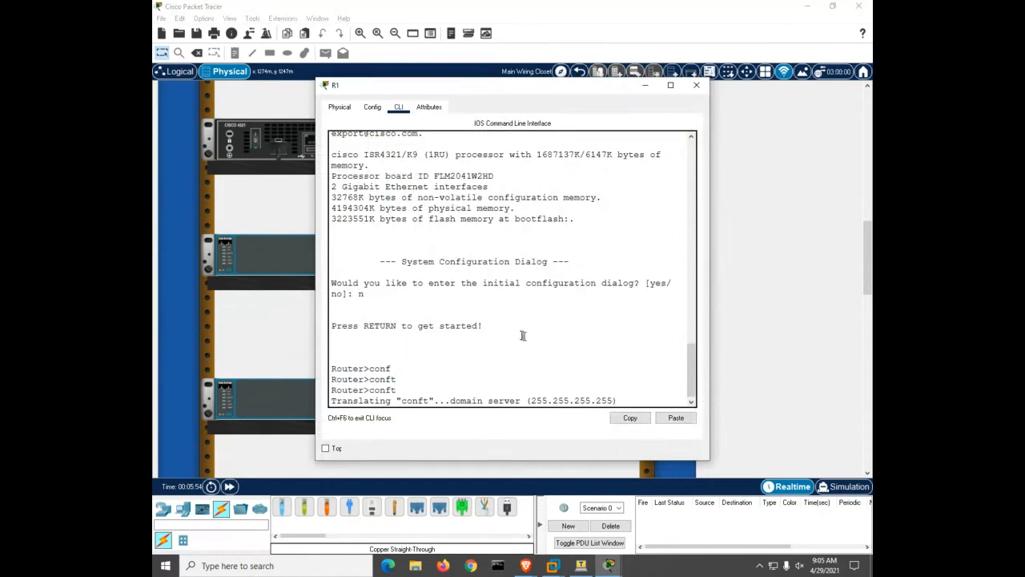
key("ctrl+shift+6")
type("x")
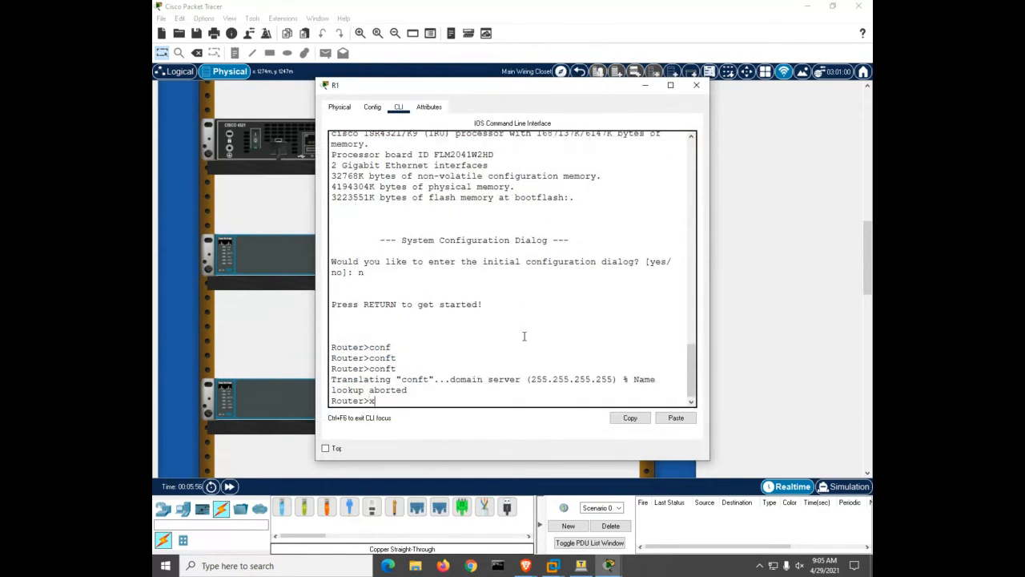
type("en")
key("Return")
type("conf t")
key("Return")
type("ho")
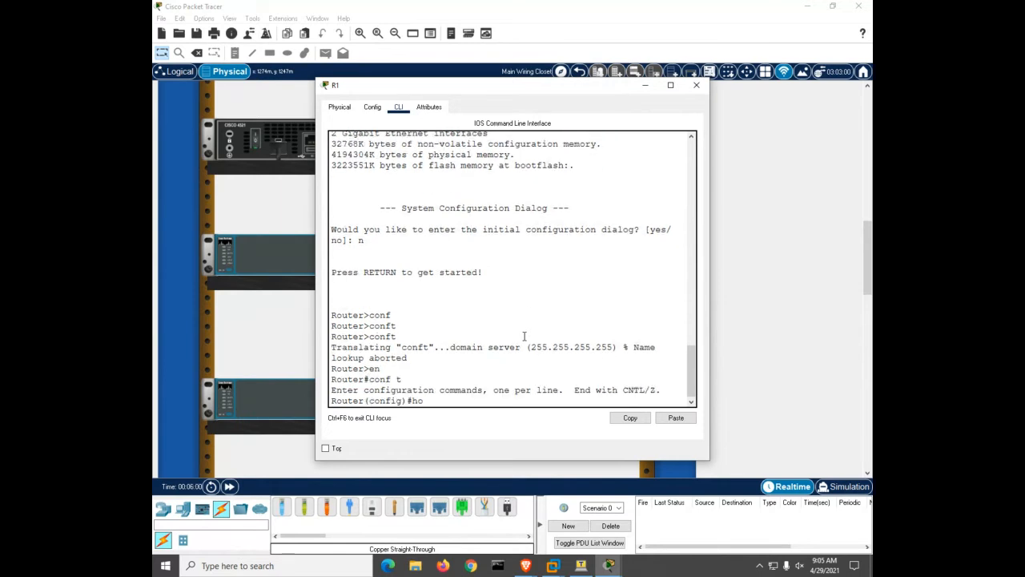
type(" R1")
key("Return")
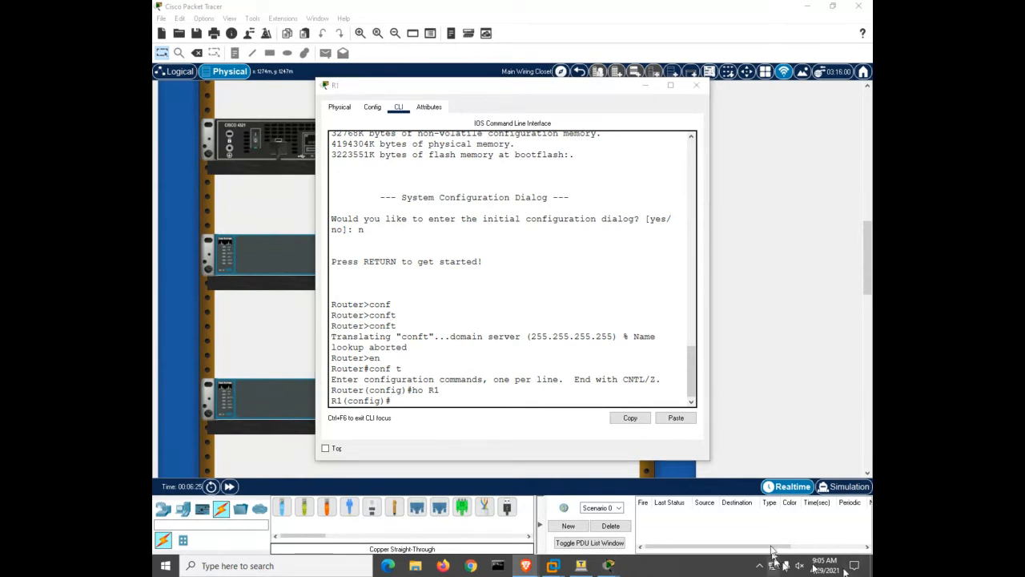
Enable R1's interface GigabitEthernet 0/0/1 with 'no shutdown' and close R1's window
left_click(541, 358)
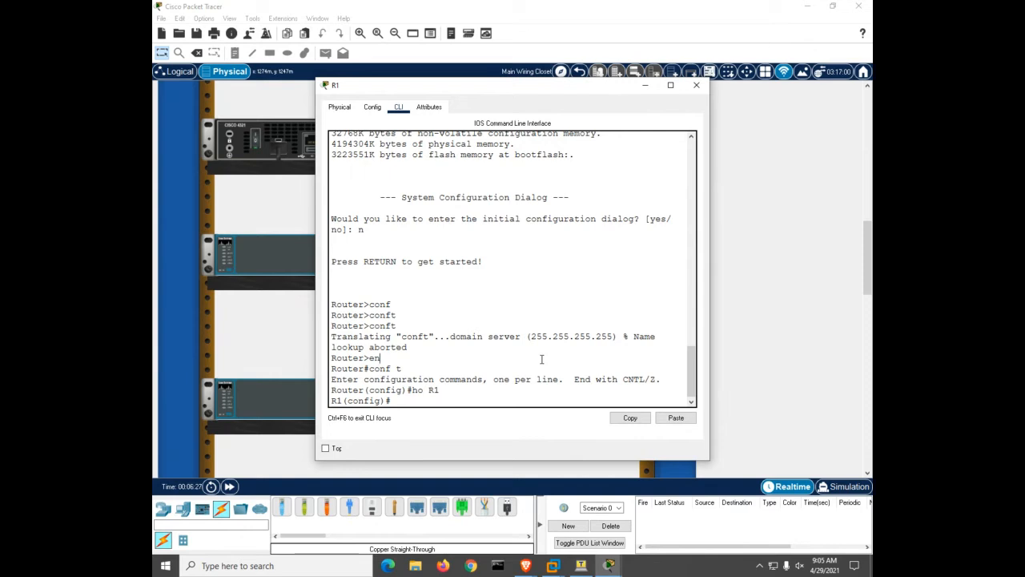
type("nt")
key("Tab")
type("gi")
key("Tab")
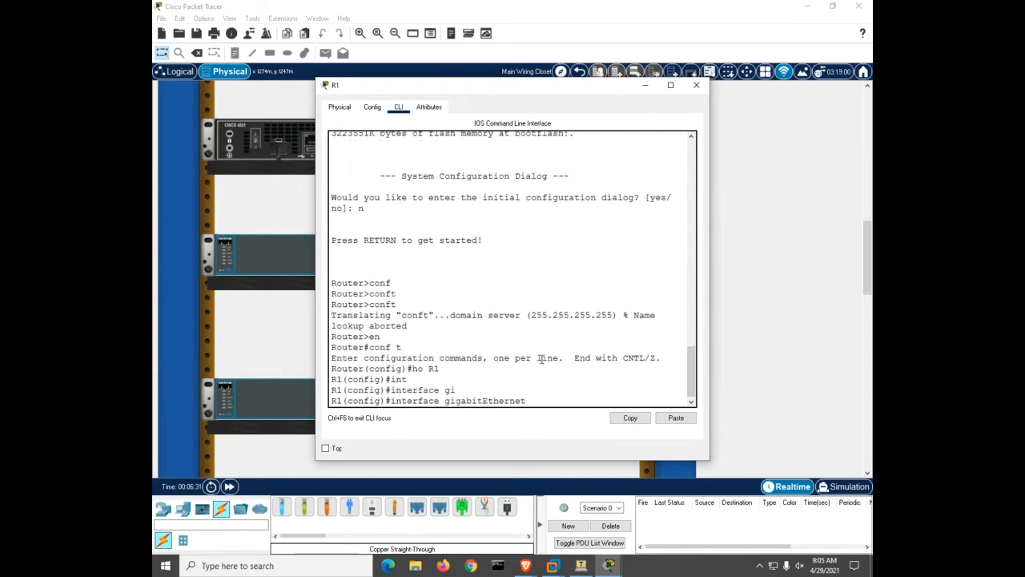
type("0/0/1")
key("Return")
type("no sh")
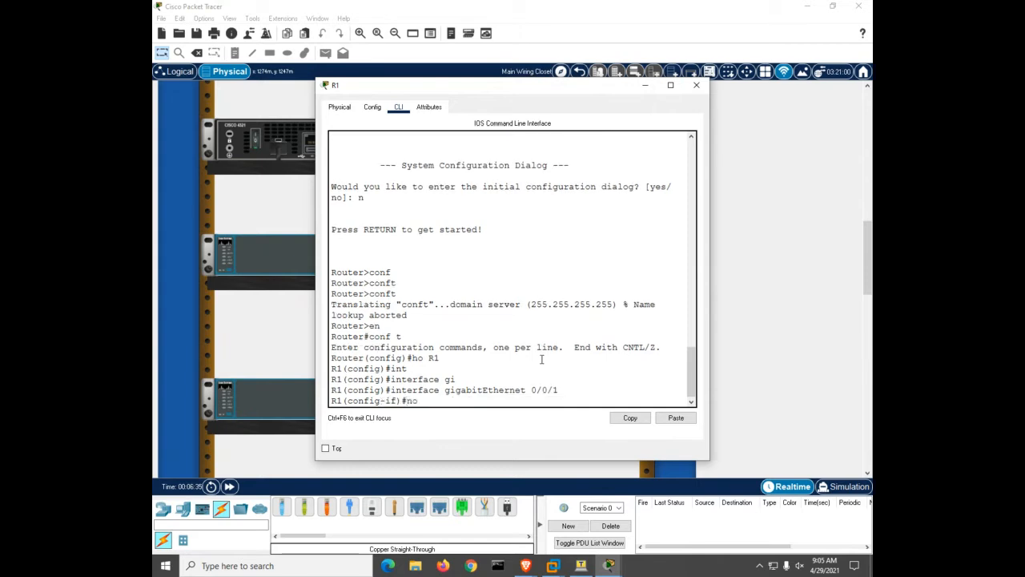
key("Tab")
key("Return")
key("Return")
key("Return")
key("Return")
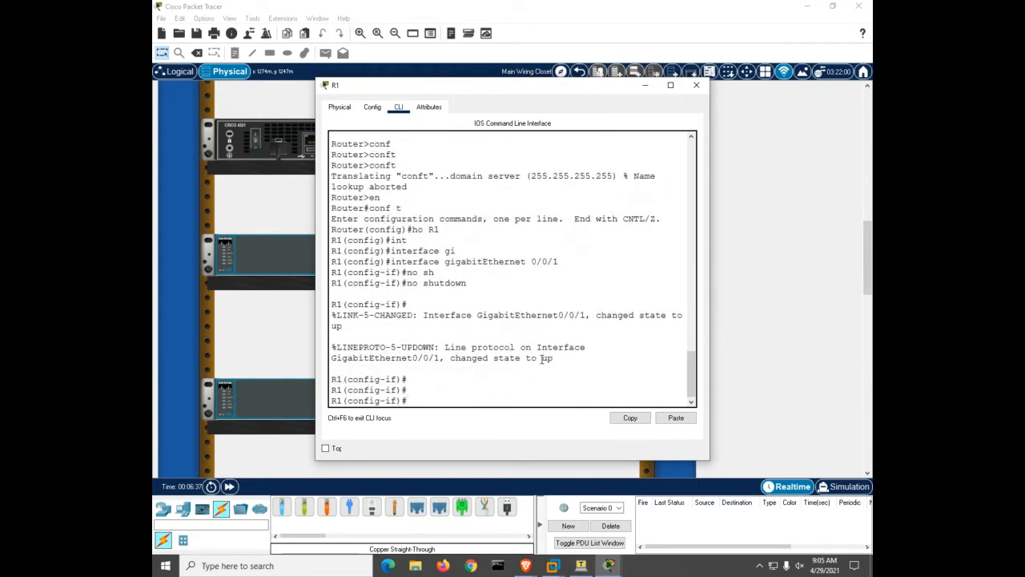
left_click(696, 85)
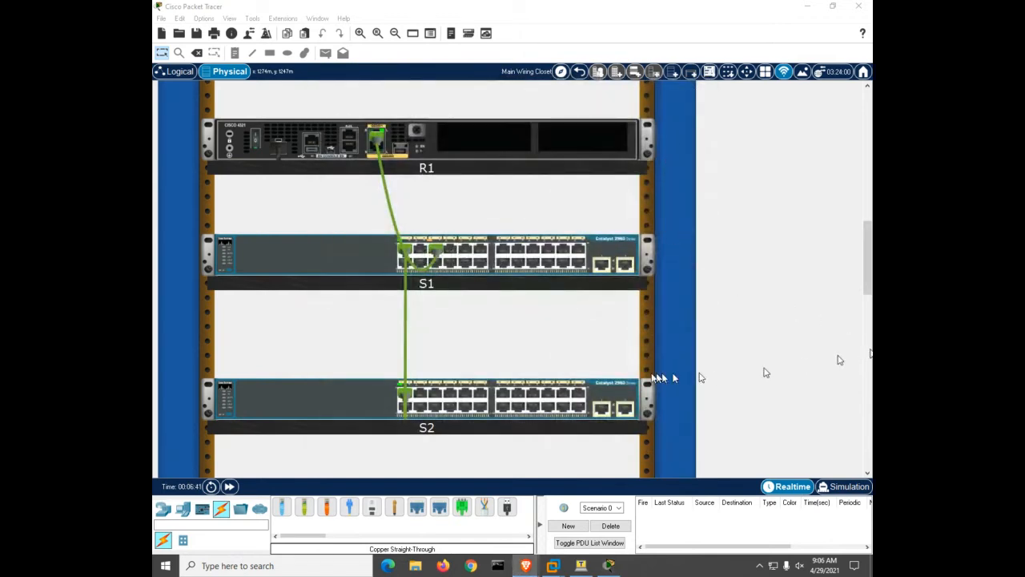
On S1's widened CLI, exit config mode and run 'show cdp neighbors', listing S2 and R1
left_click(491, 267)
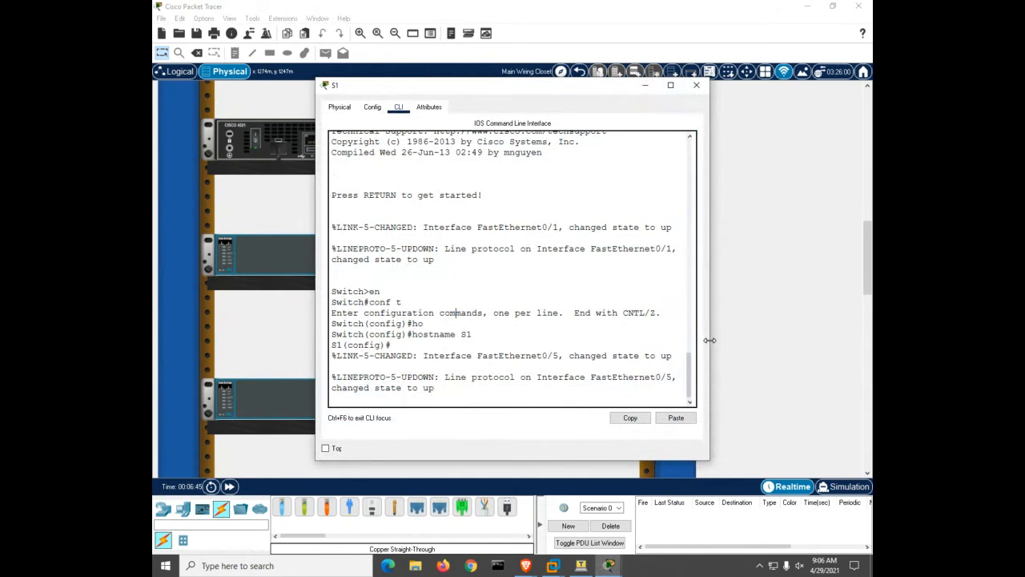
left_click_drag(710, 348, 845, 351)
key("ctrl+z")
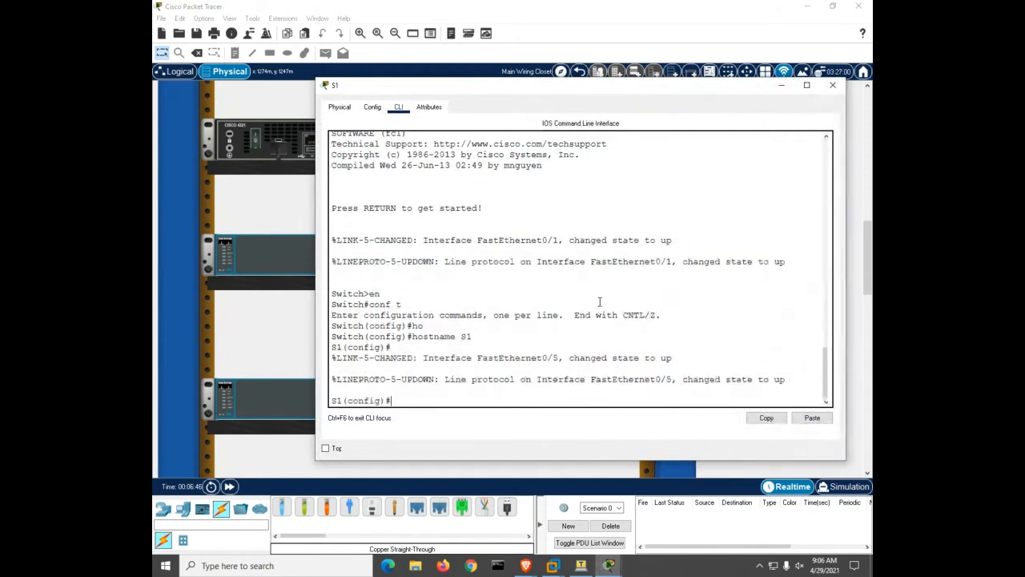
key("Return")
key("Return")
key("Return")
key("Return")
key("Return")
type("sh")
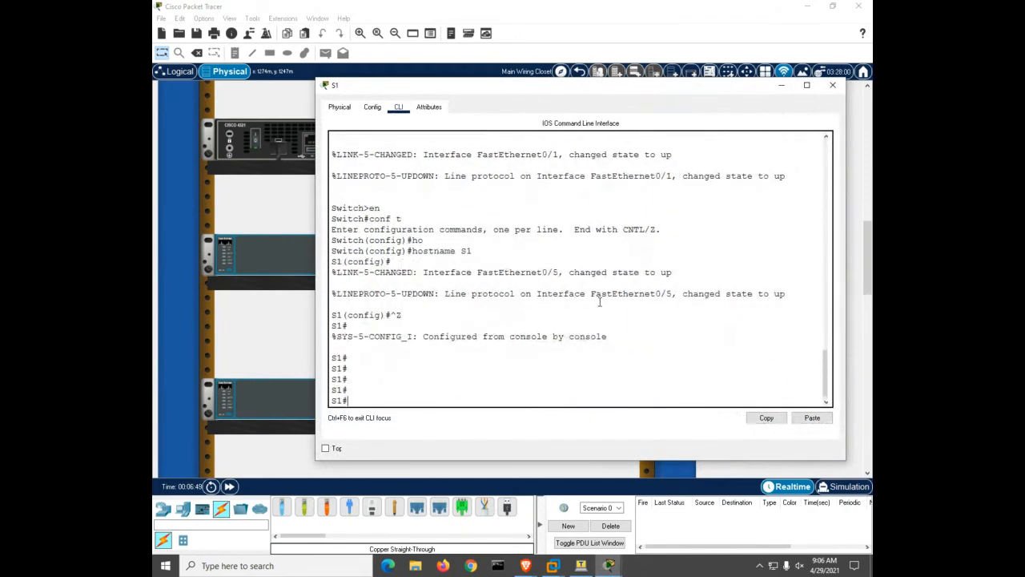
key("Tab")
type("cdp")
key("Tab")
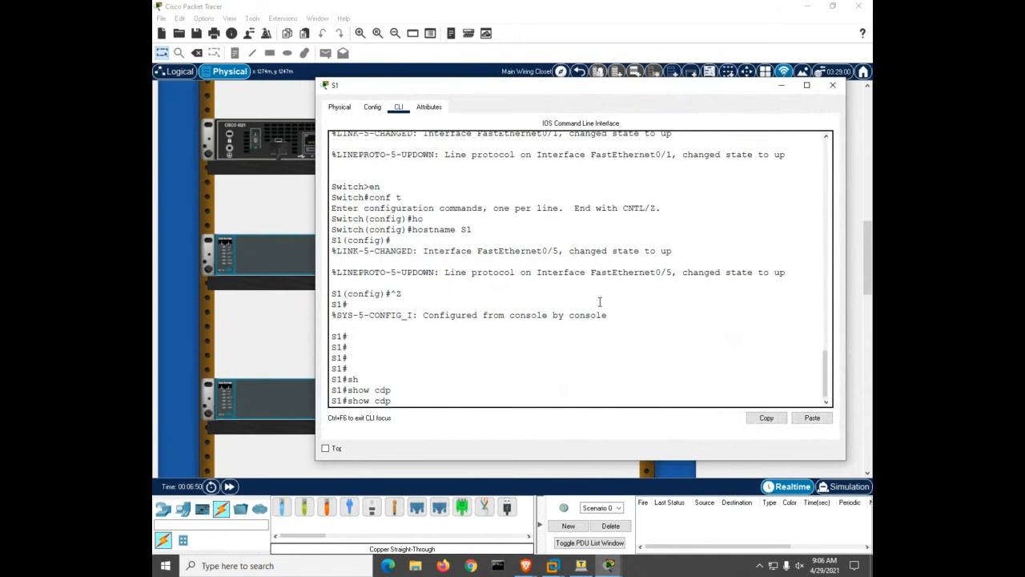
type("n")
key("Tab")
key("Return")
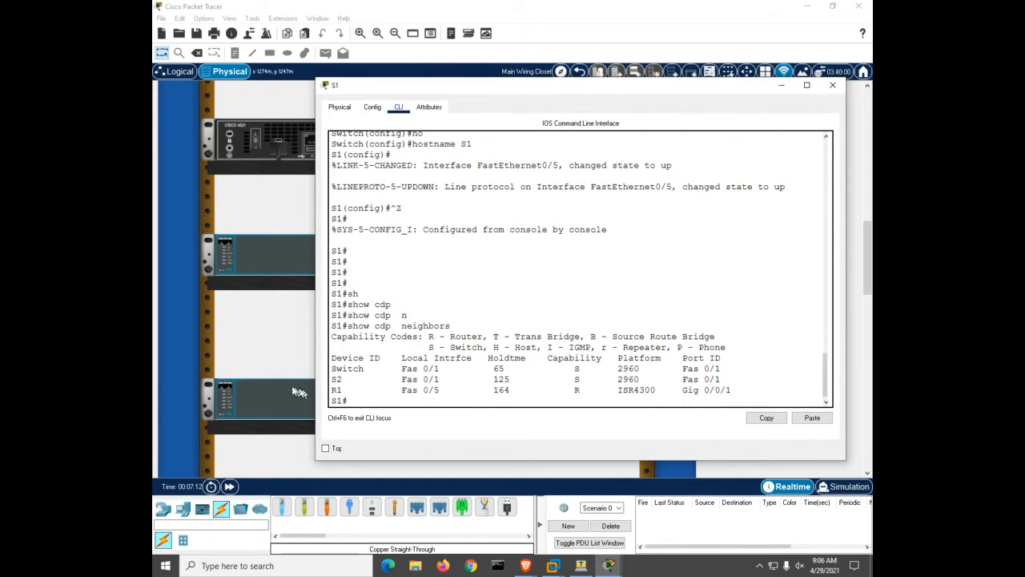
left_click_drag(338, 370, 373, 373)
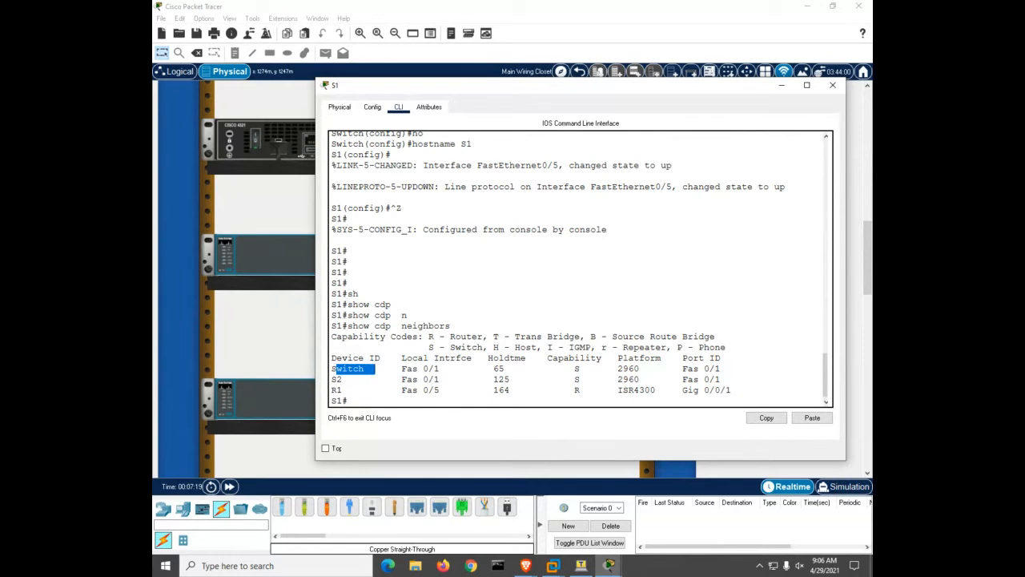
Switch to the browser and back, then close S1's console window to return to the rack view
key("alt+Tab")
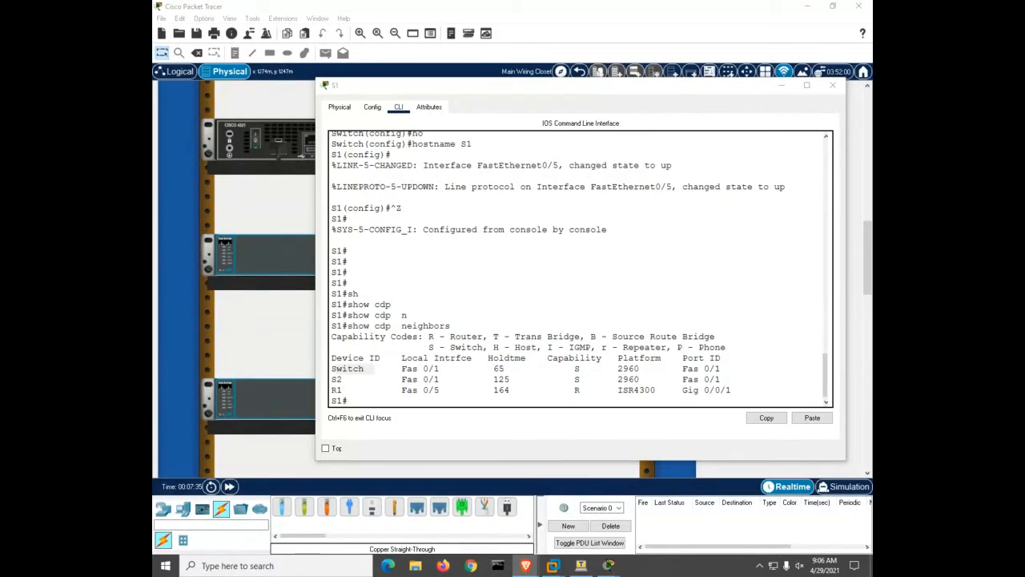
left_click(616, 287)
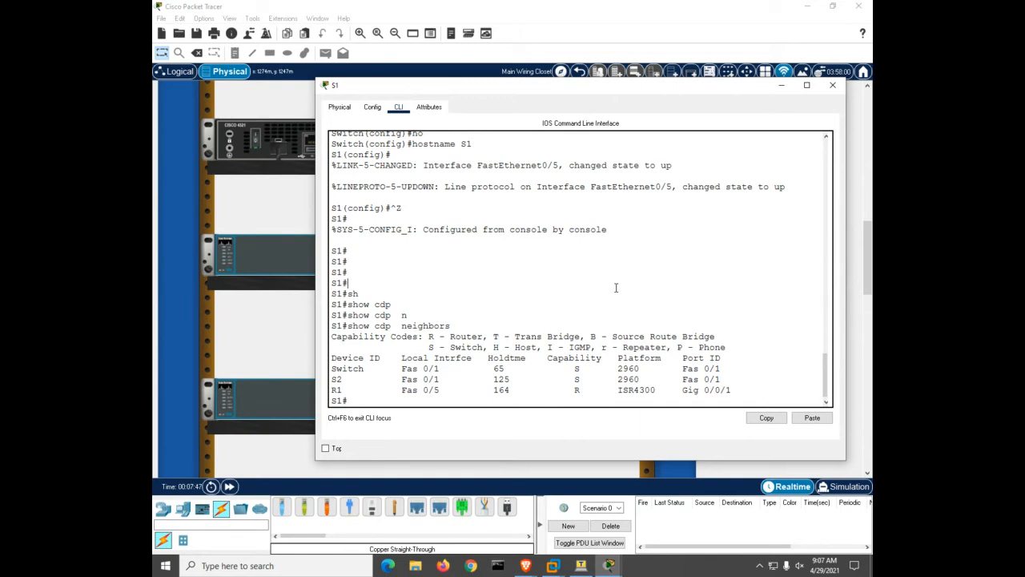
left_click(833, 85)
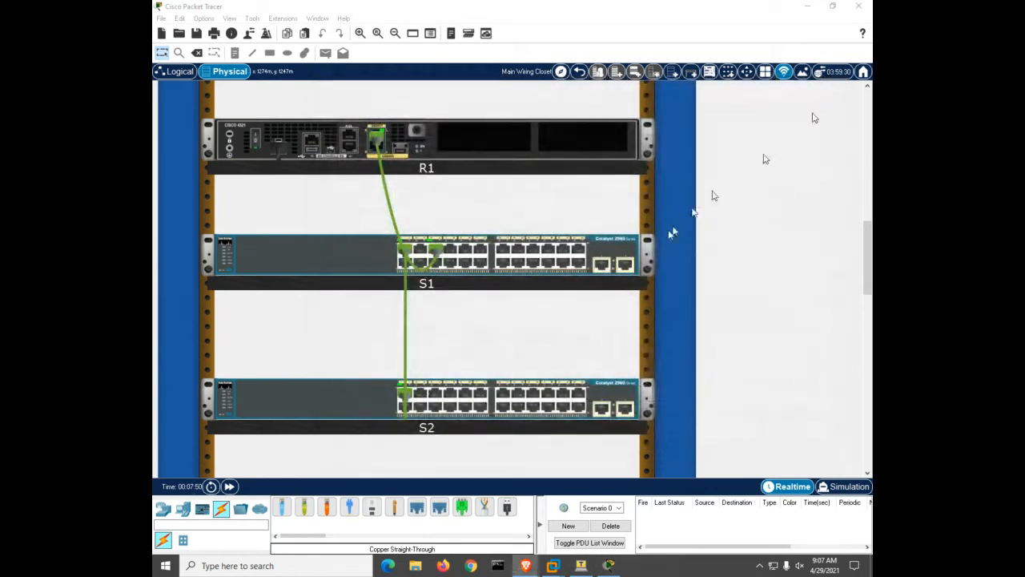
Open R1's console window and widen it so longer lines fit
left_click(433, 147)
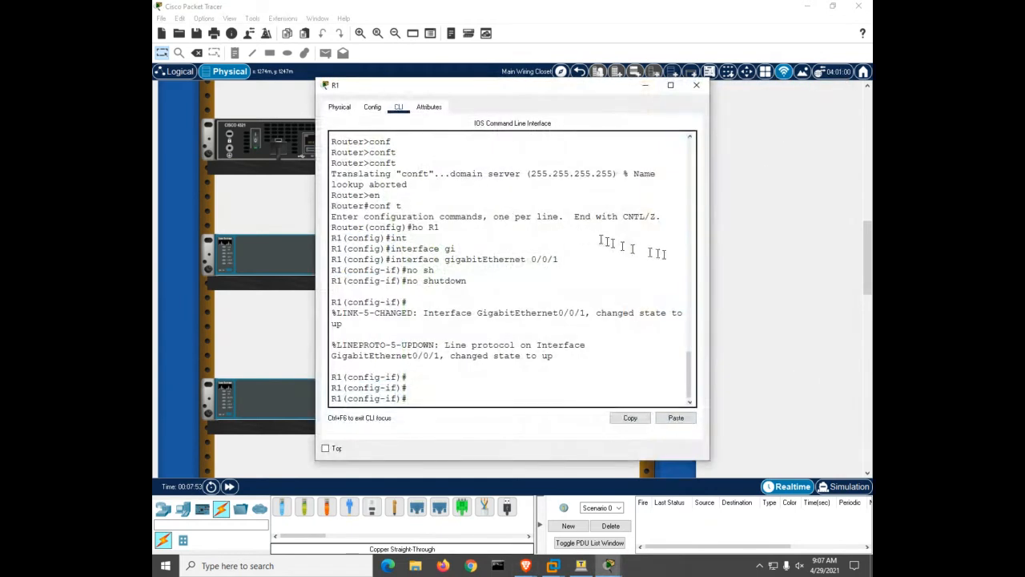
left_click_drag(708, 276, 833, 286)
left_click(595, 293)
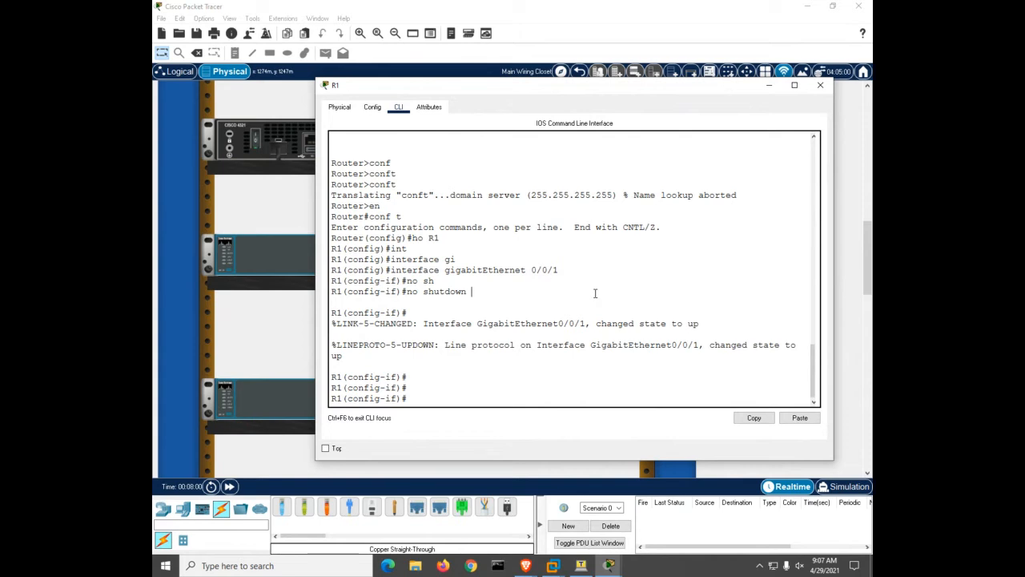
Exit configuration mode on R1, abort the stray name lookups, and start typing configure terminal
key("ctrl+z")
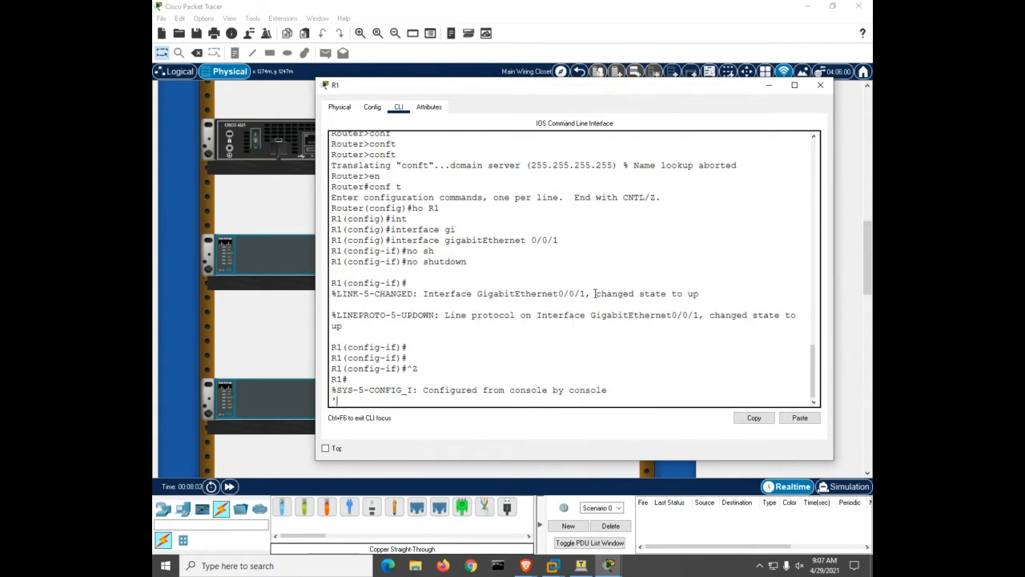
key("Return")
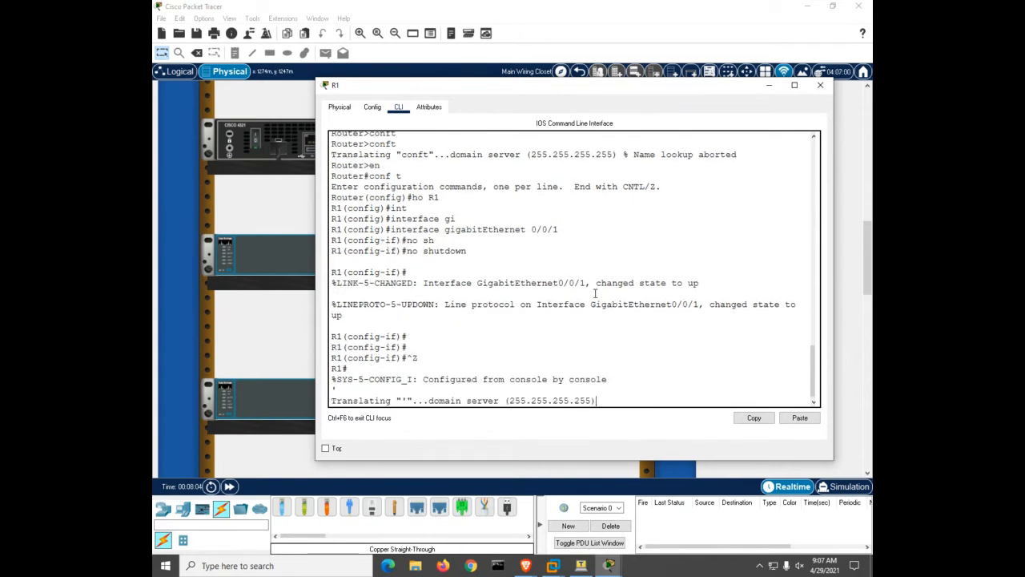
key("ctrl+shift+6")
type("x")
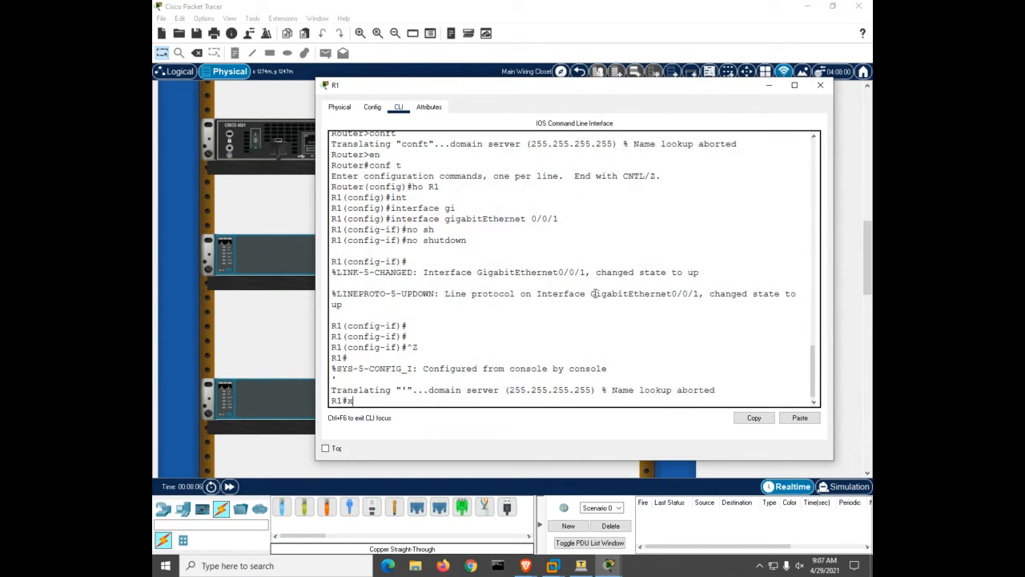
key("Return")
key("ctrl+shift+6")
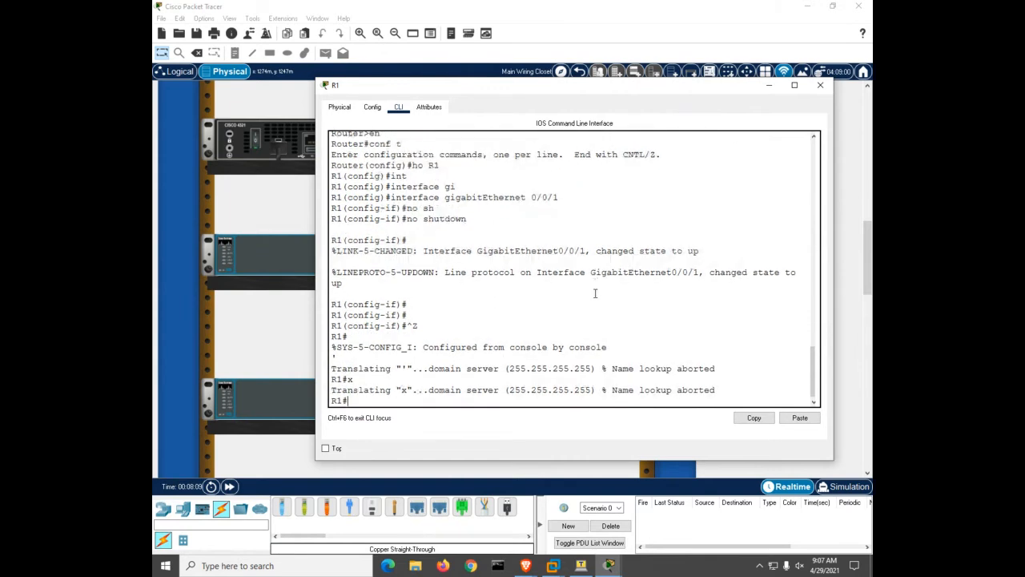
key("Return")
key("Return")
key("Return")
key("Return")
key("Return")
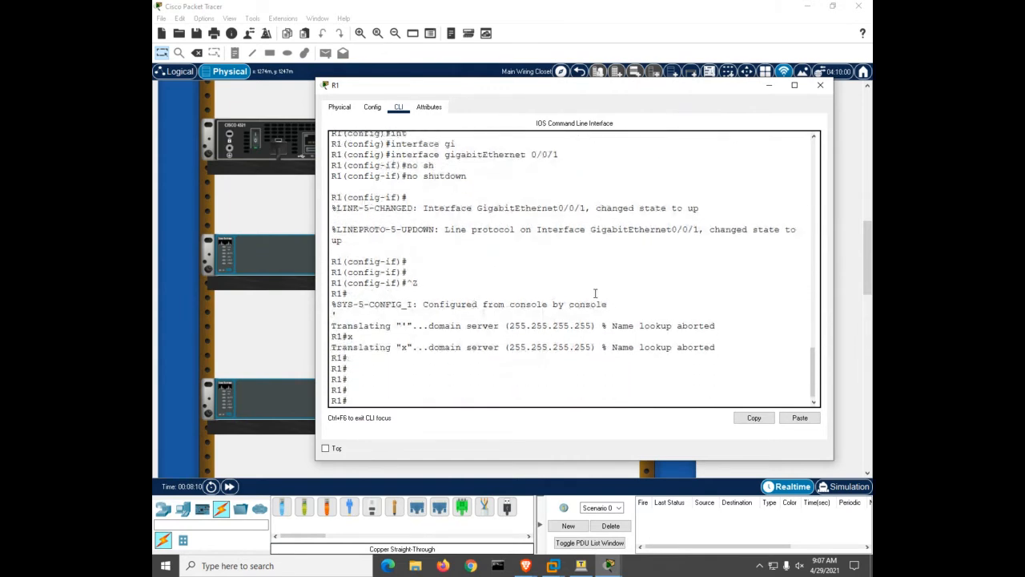
type("conf")
key("Tab")
Enter global configuration on R1, disable domain lookup, and set an enable secret
type("t")
key("Tab")
key("Return")
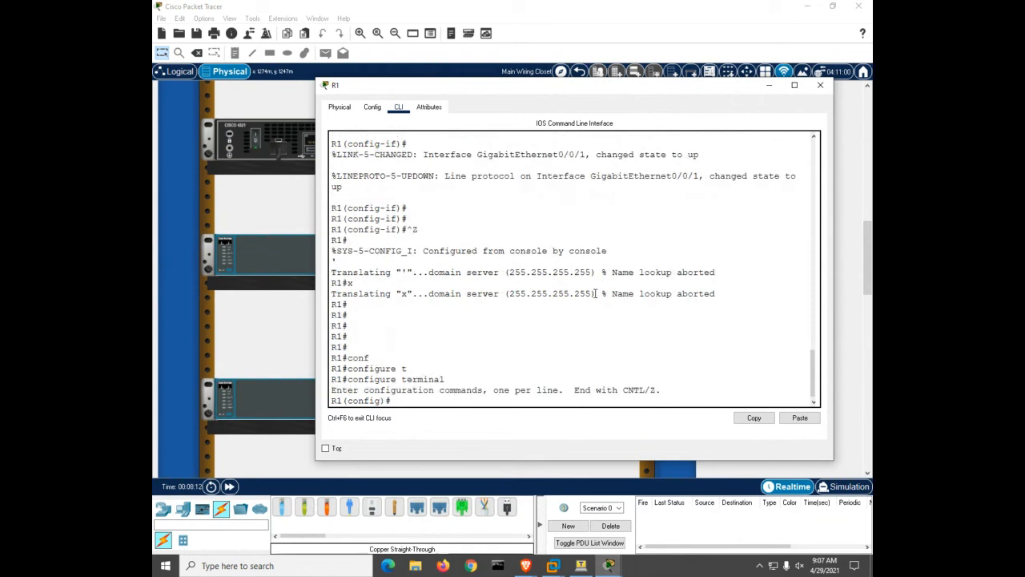
type("no ip domain lookup")
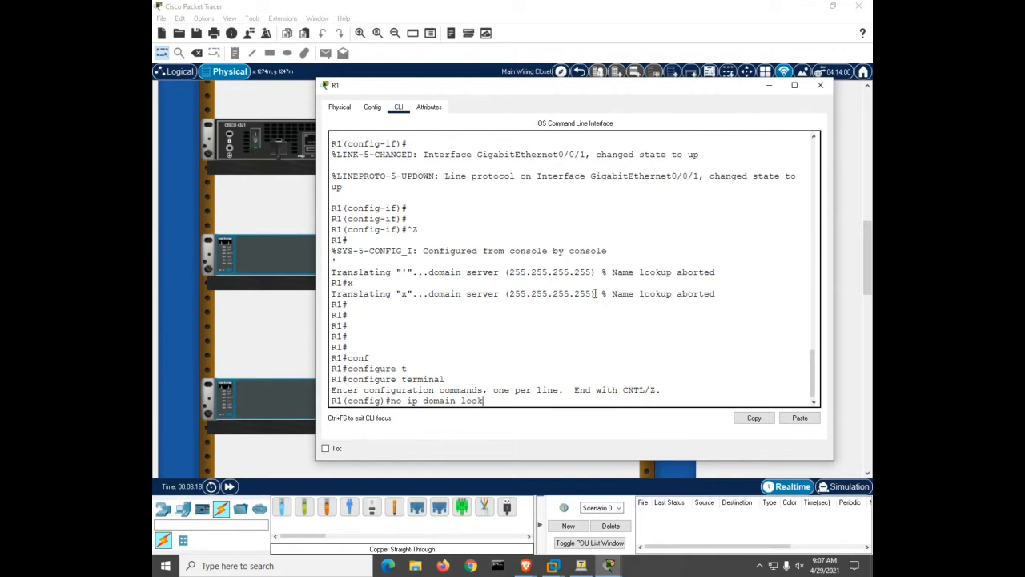
key("Return")
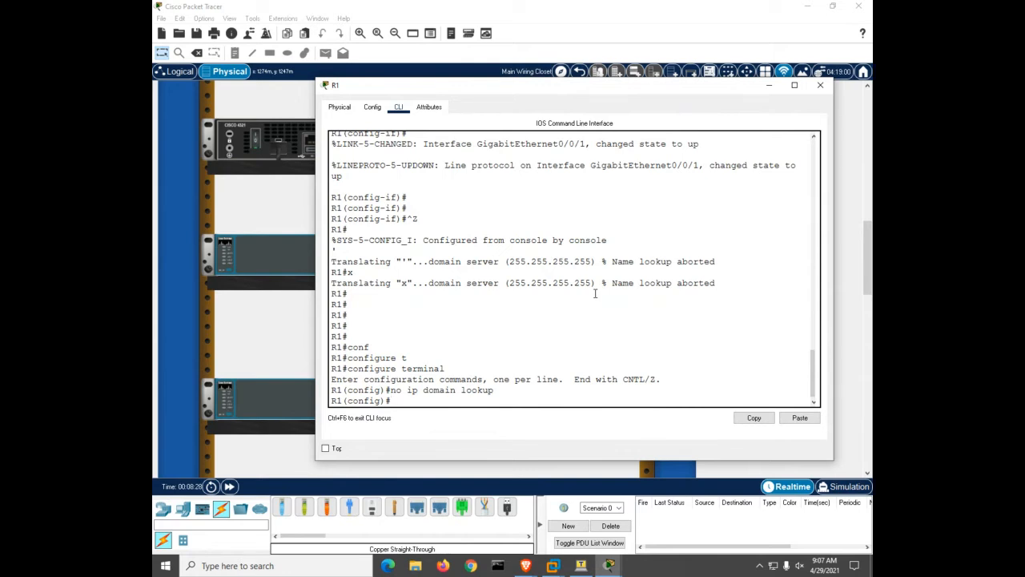
type("enable secret c")
key("Return")
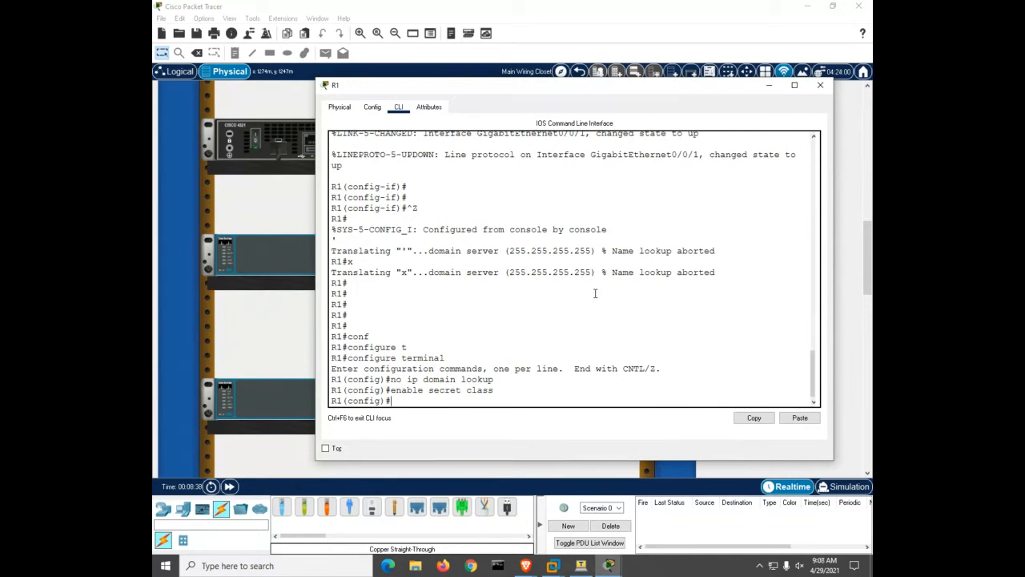
Give R1's console line 0 a password and require login on it
type("line con")
key("Tab")
type("0")
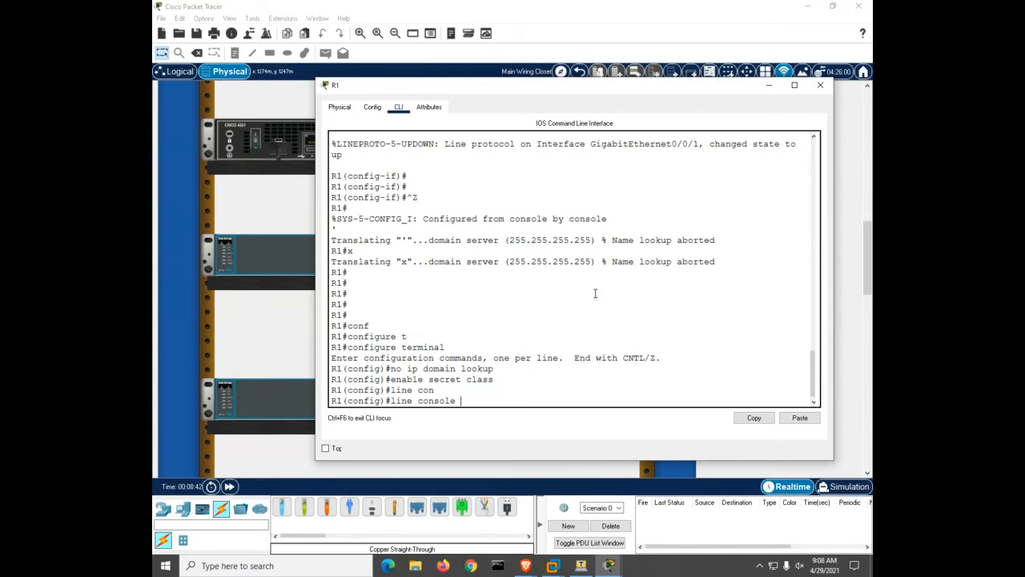
key("Return")
type("pas")
key("Tab")
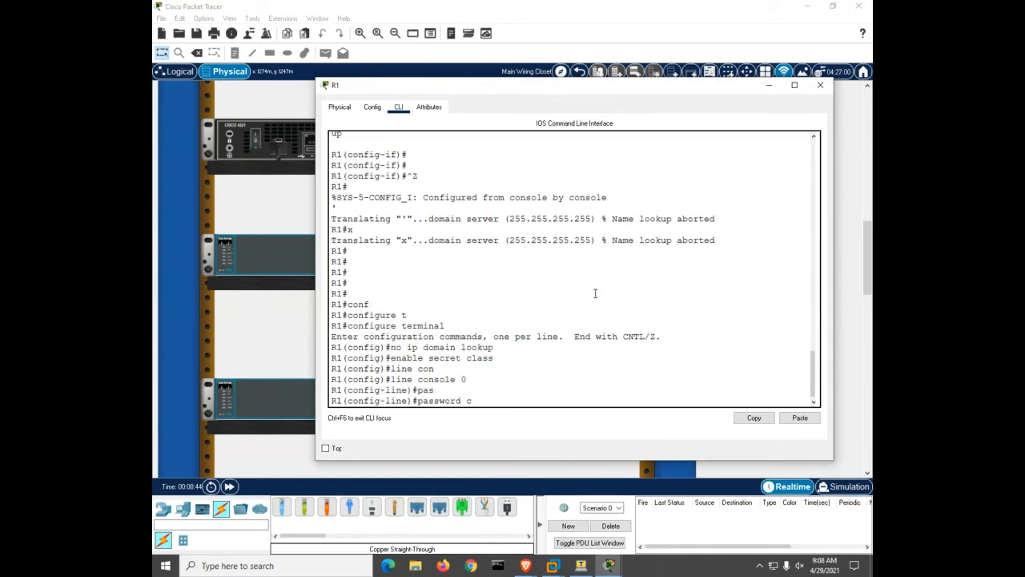
type("cisco")
key("Return")
type("login")
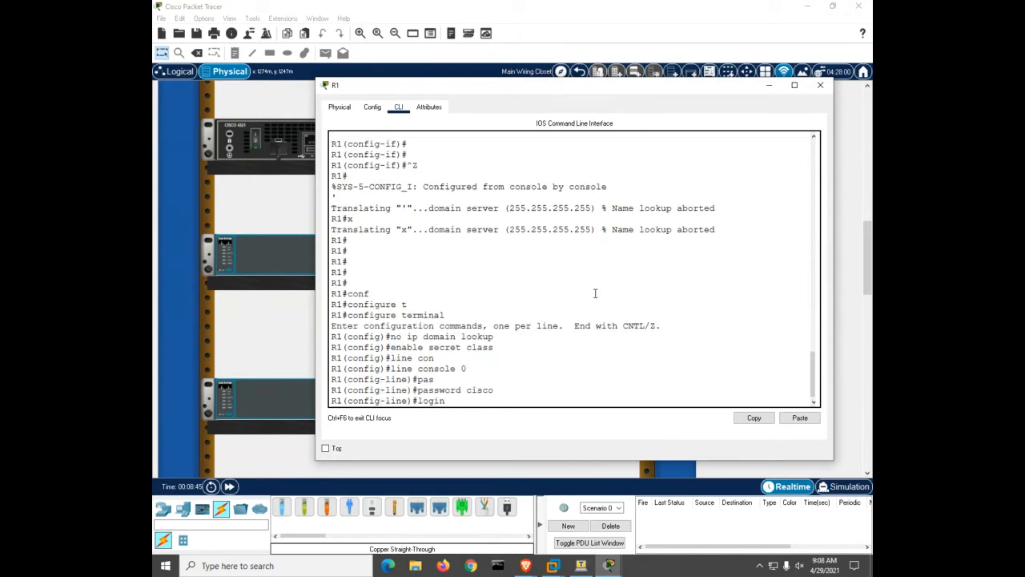
key("Return")
Give vty lines 0 4 a password with login required, then return to privileged mode
type("line vty 0 14")
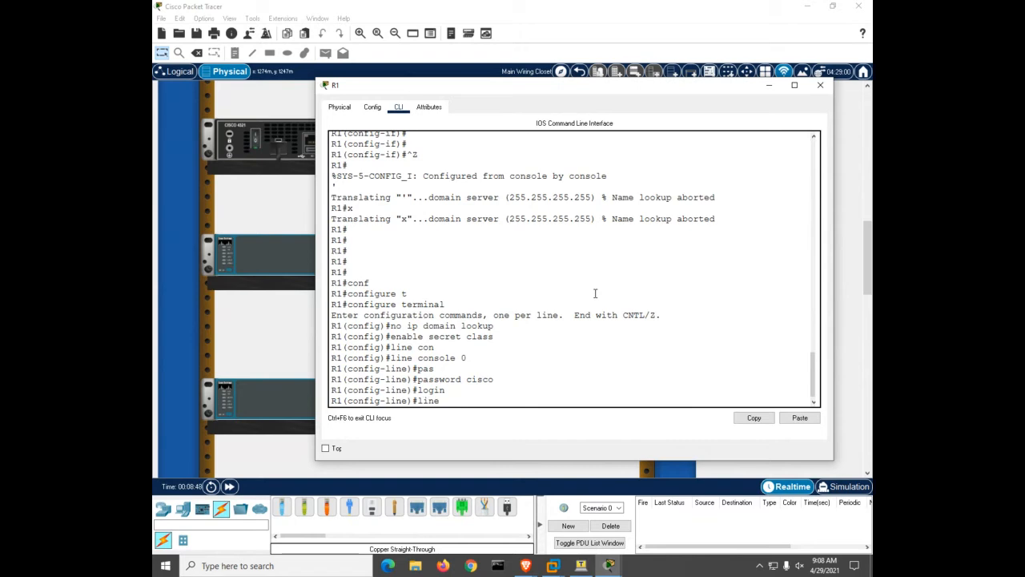
key("BackSpace")
key("BackSpace")
type("4")
key("Return")
type("pas")
key("Tab")
type("cisco")
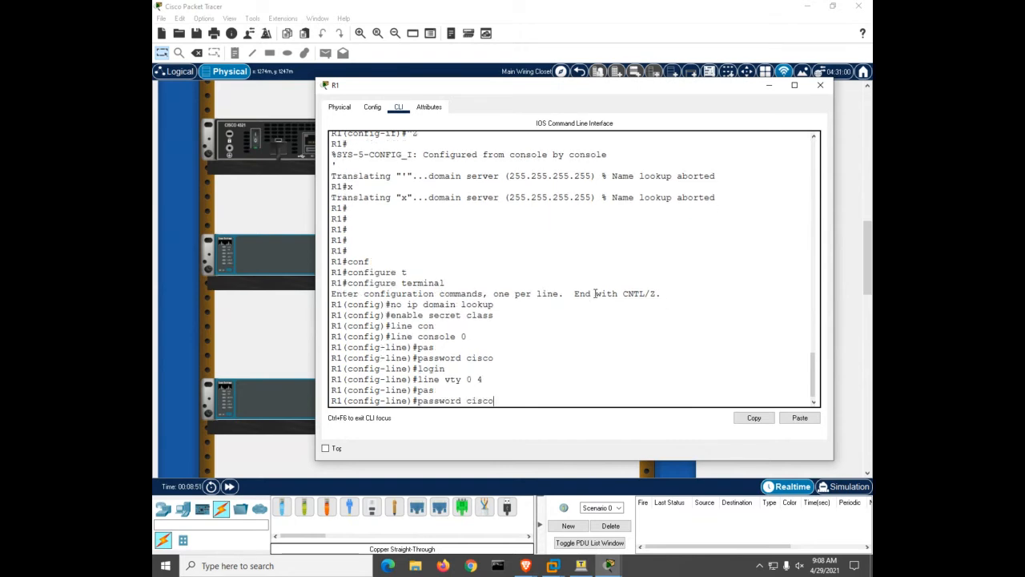
key("Return")
type("login")
key("Return")
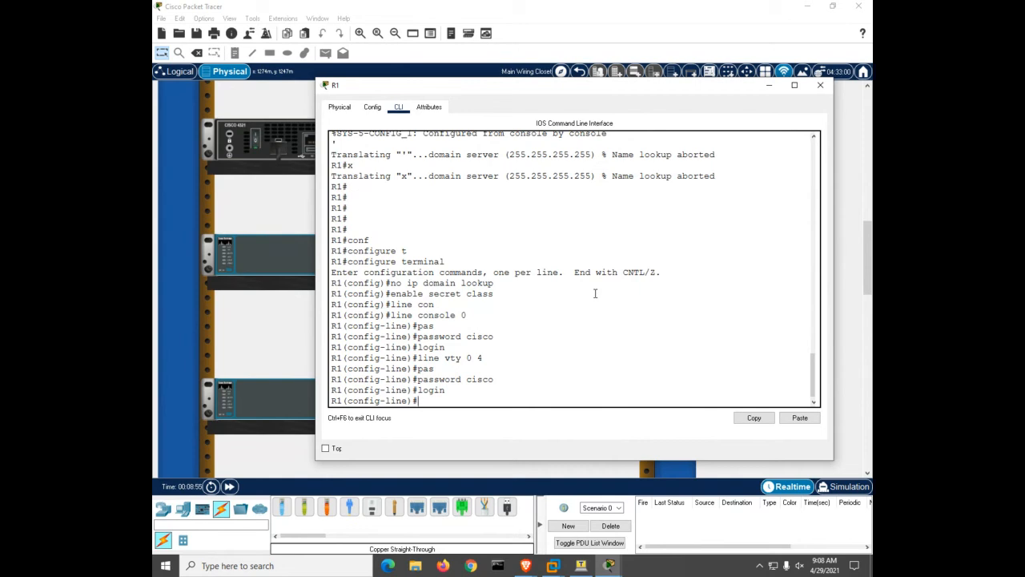
key("ctrl+z")
key("Return")
key("Return")
key("Return")
Enable service password-encryption on R1 and set the MOTD banner to 'warning will robinson'
type("conf")
key("Tab")
type("t")
key("Tab")
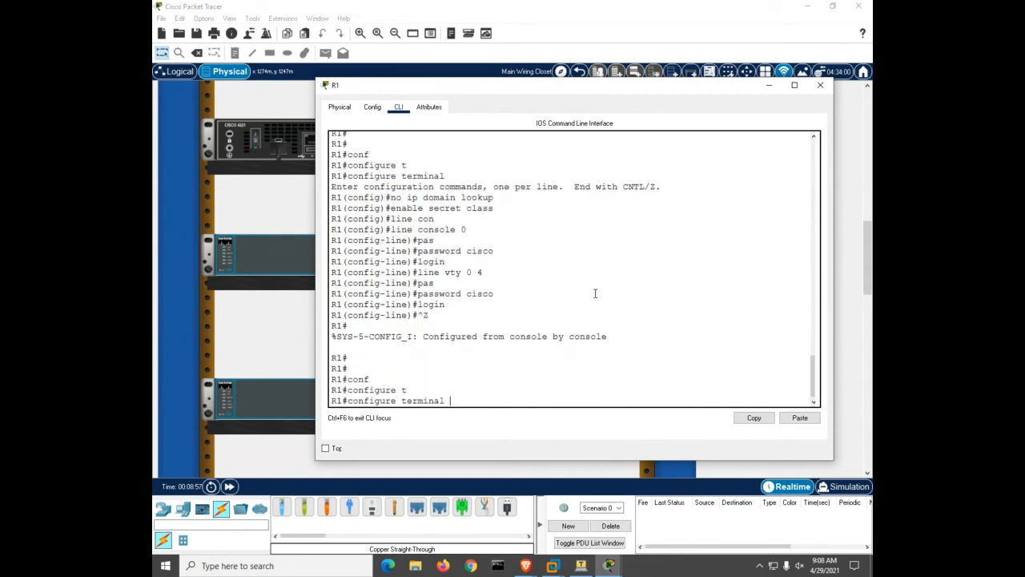
key("Return")
type("se")
key("Tab")
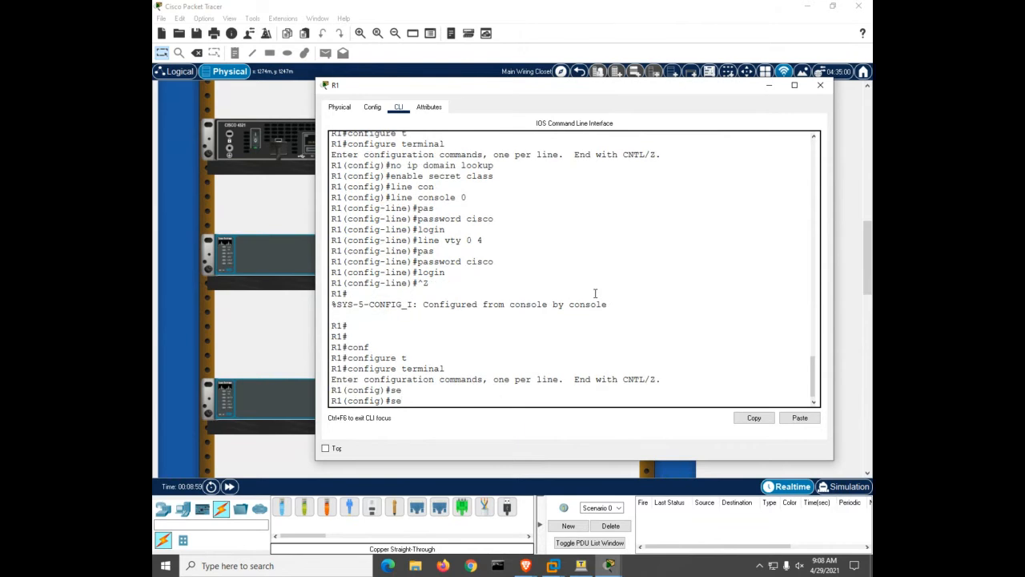
type("r")
key("Tab")
type("pas")
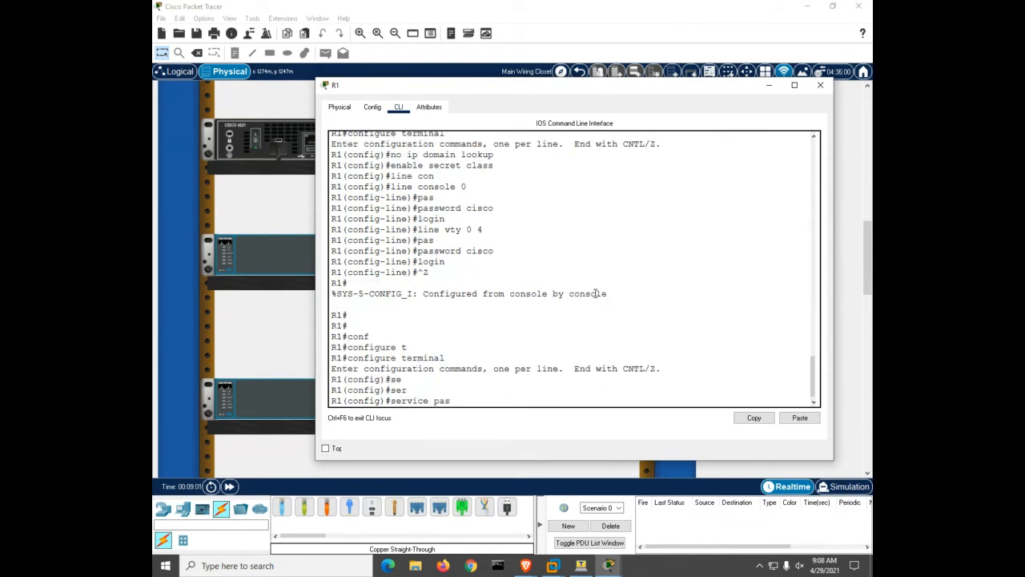
key("Tab")
key("Return")
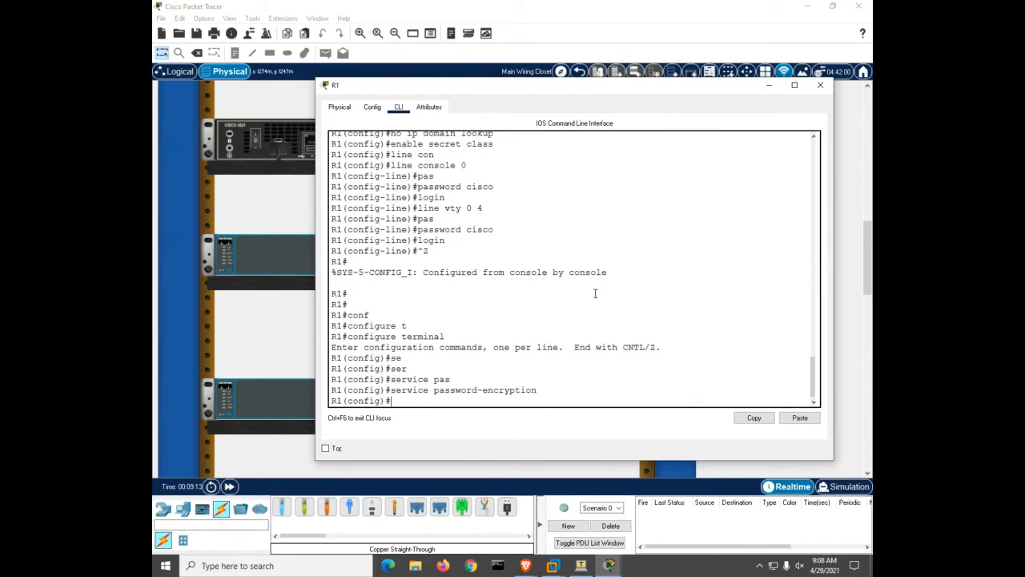
type("banner motd #warning will robinson#")
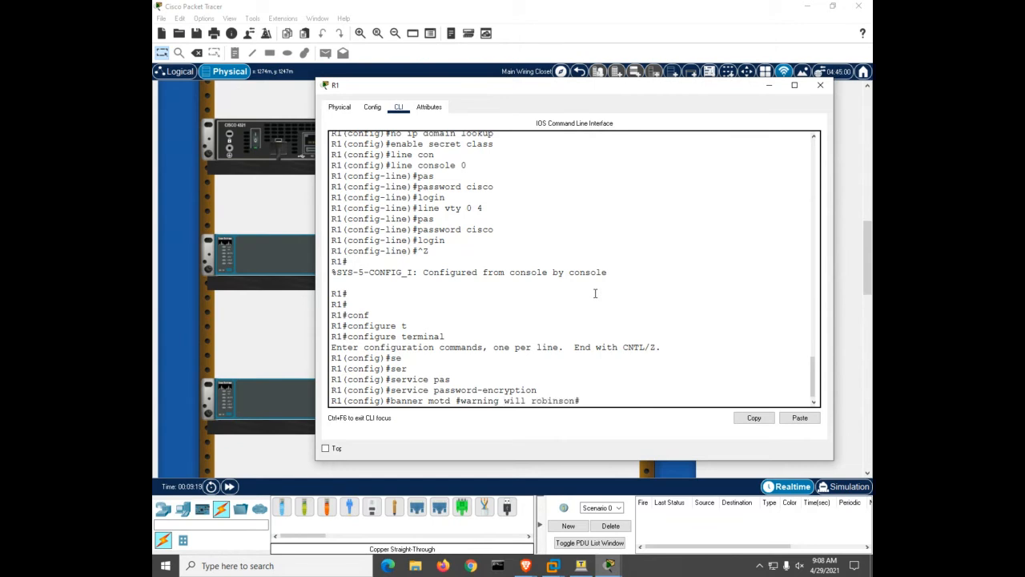
key("Return")
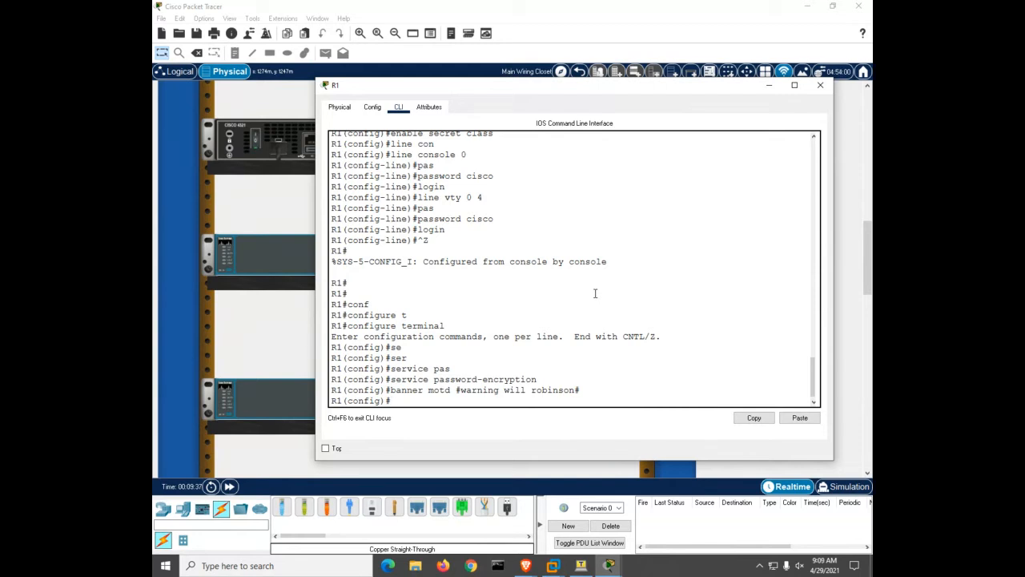
Assign 10.22.0.1 255.255.255.0 to GigabitEthernet0/0/1 and bring it up with no shutdown
type("int")
key("Tab")
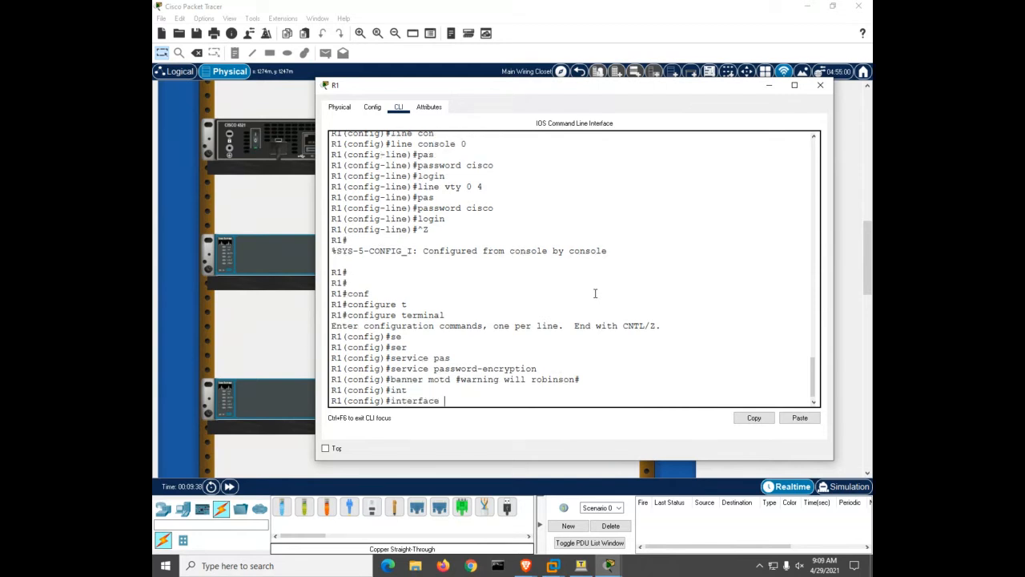
type("gi")
key("Tab")
type("0/0/1")
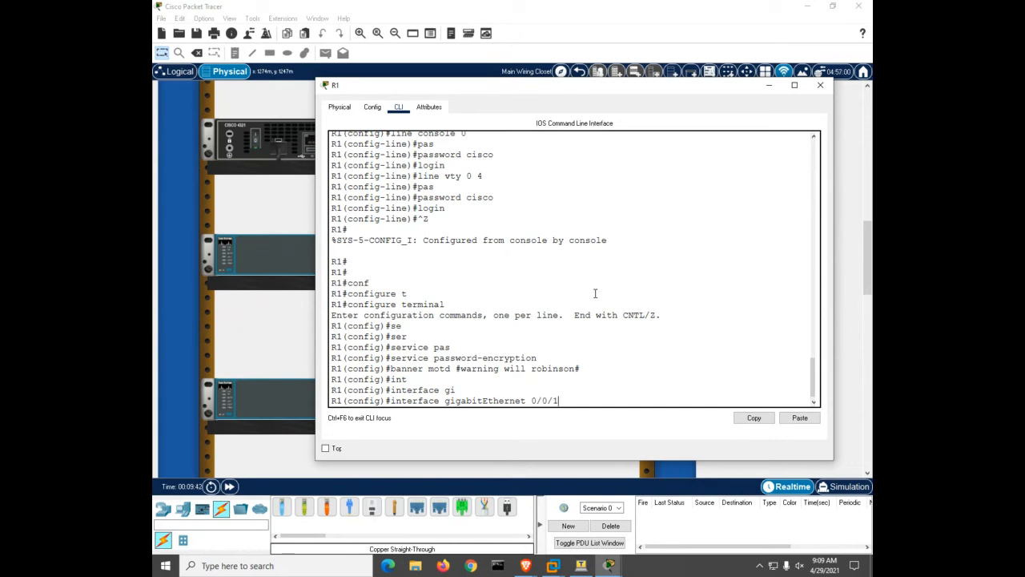
key("Return")
type("ip add")
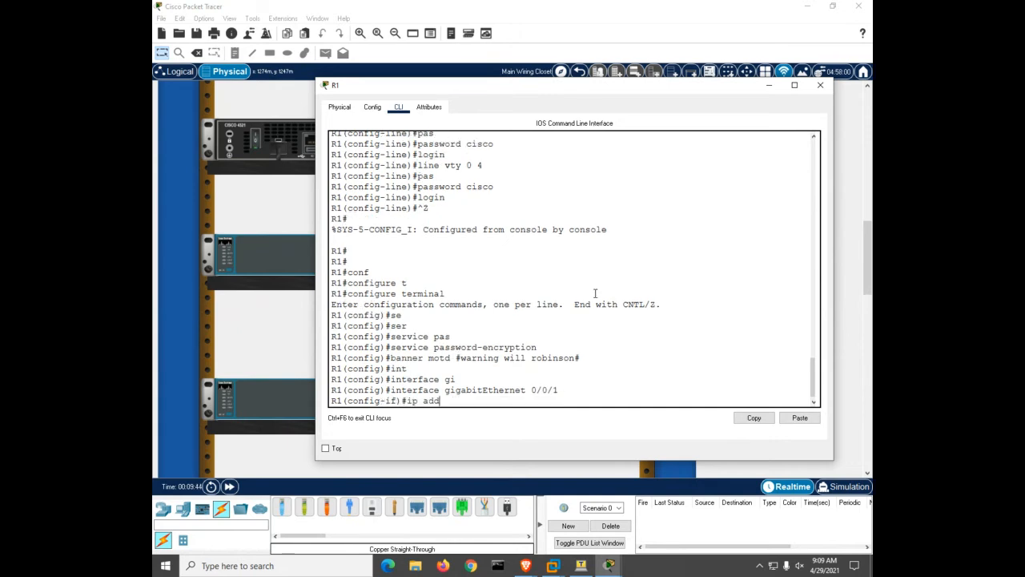
key("Tab")
type("10.")
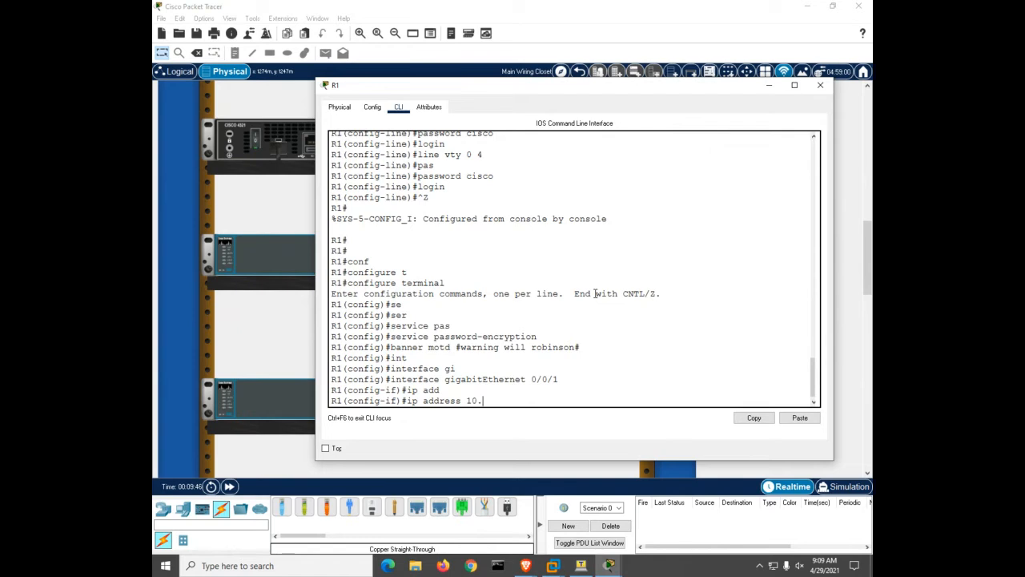
type("22.0.1 255.255.255.0")
key("Return")
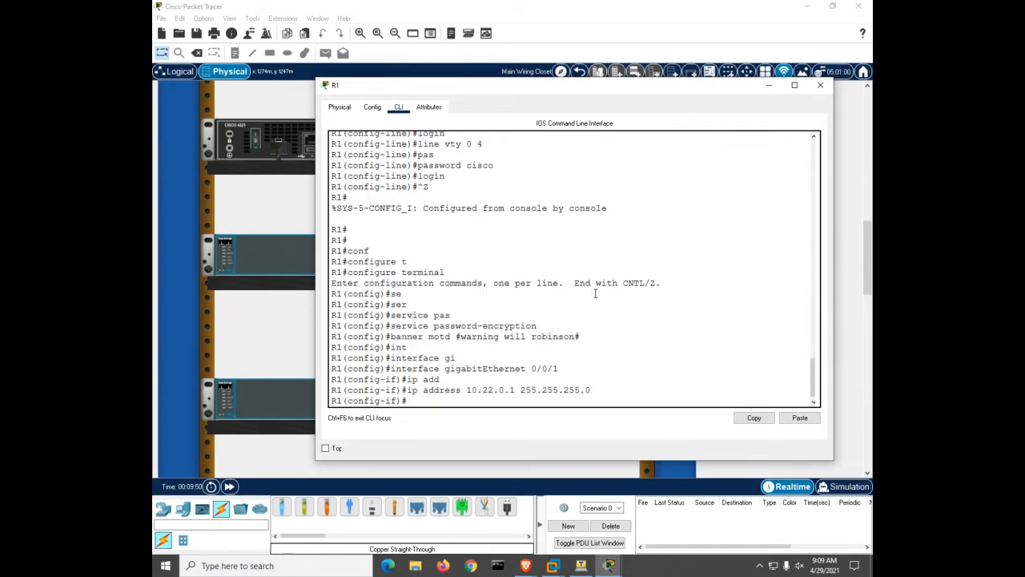
type("no sh")
key("Tab")
key("Return")
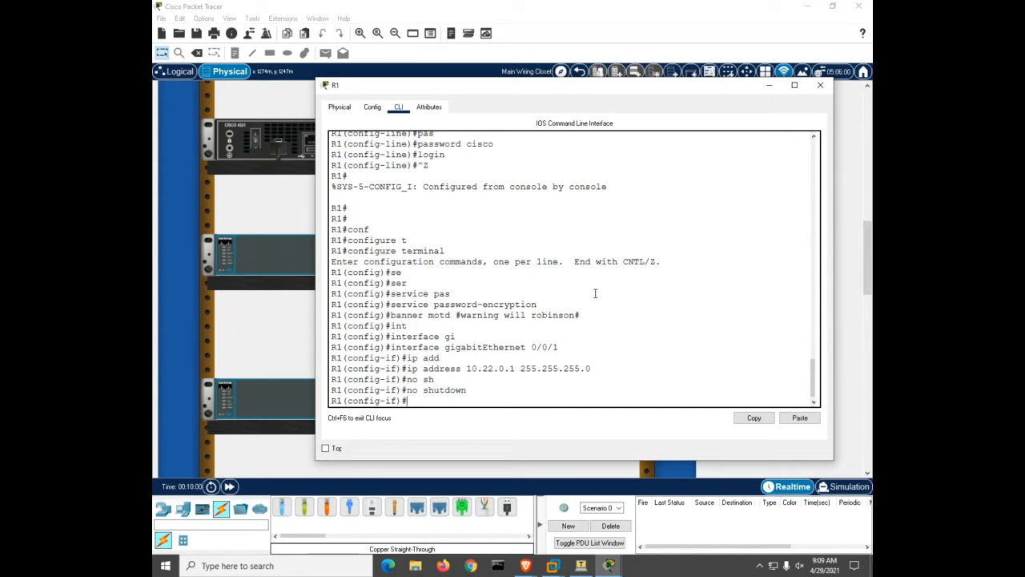
Back out of configuration mode and re-enter global configuration on R1
type("int")
key("Tab")
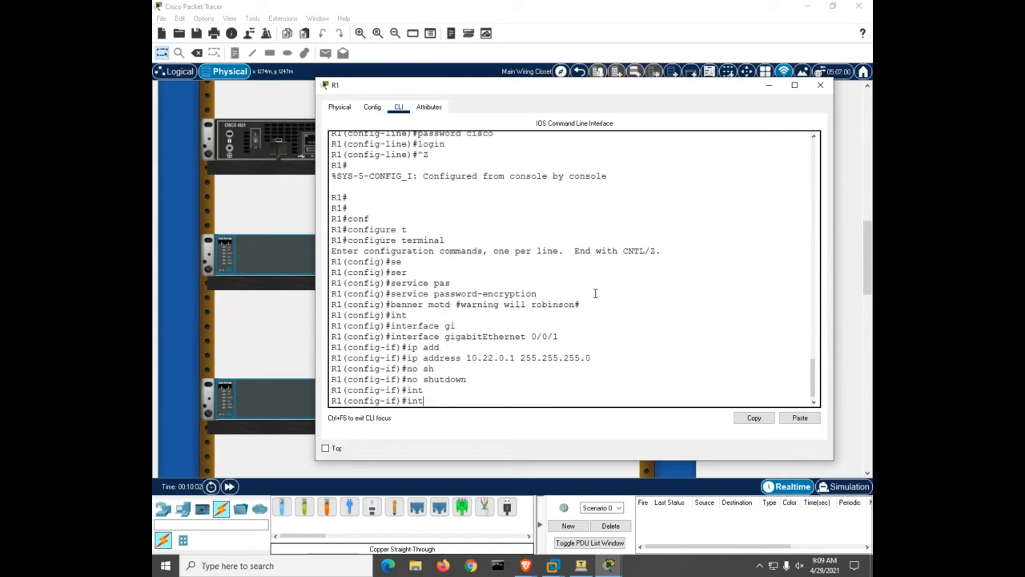
key("ctrl+z")
key("Return")
type("conf")
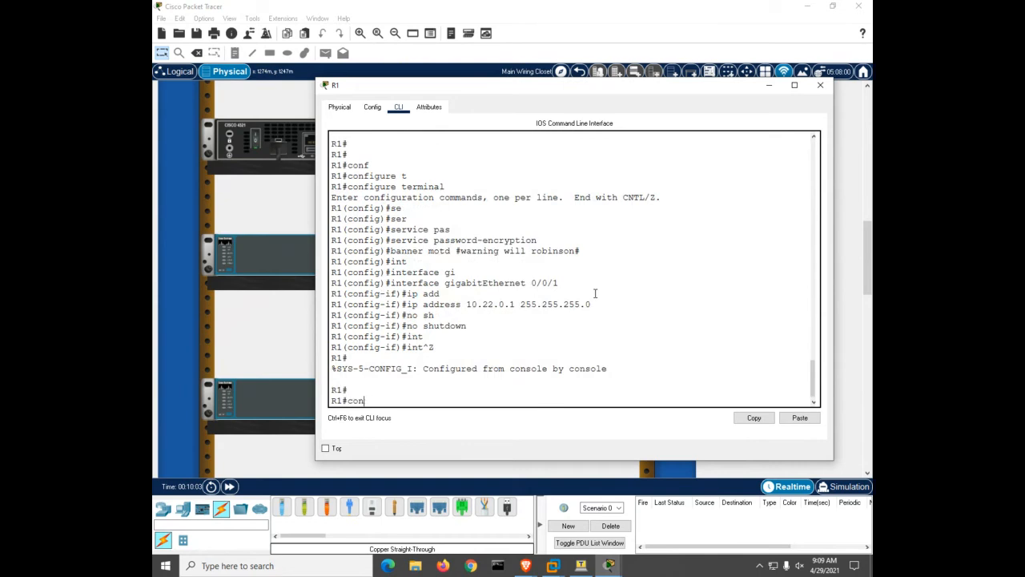
key("Tab")
type("t")
key("Tab")
key("Return")
Create Loopback1 with 172.16.1.1 255.255.255.0, then return to privileged mode
type("int")
key("Tab")
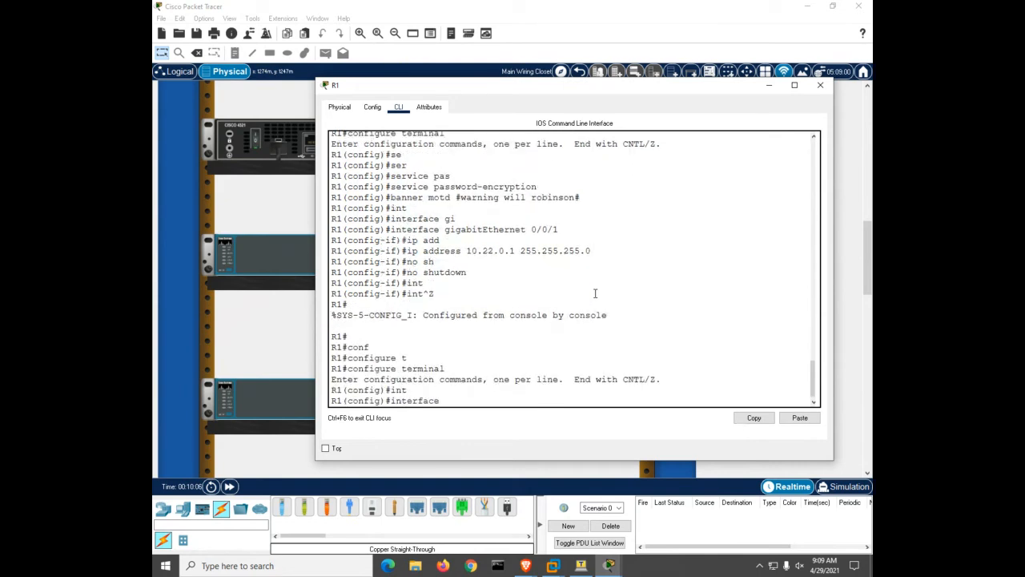
type("lo")
key("Tab")
type("1")
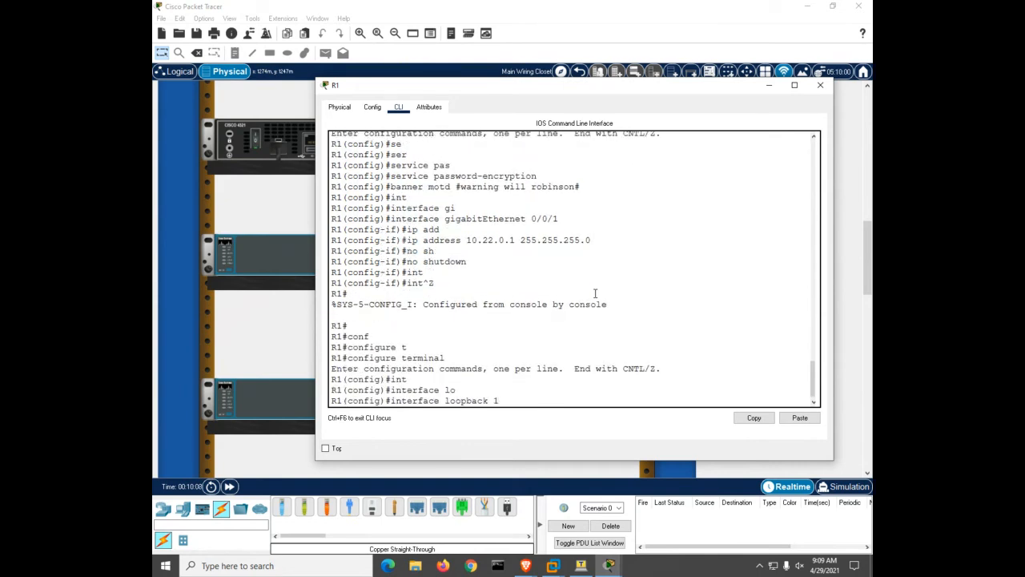
key("Return")
type("ip add")
key("Tab")
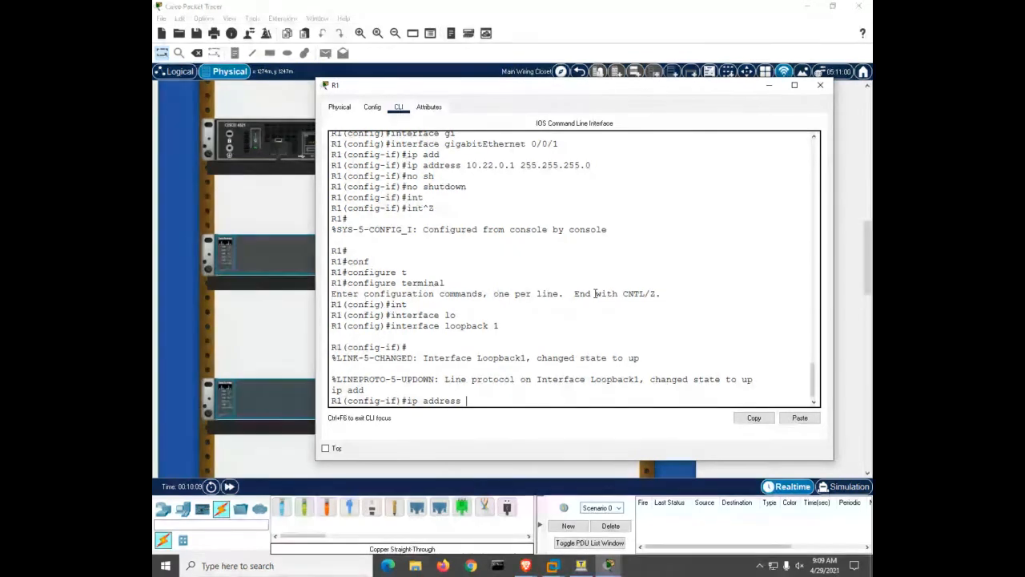
type("172.")
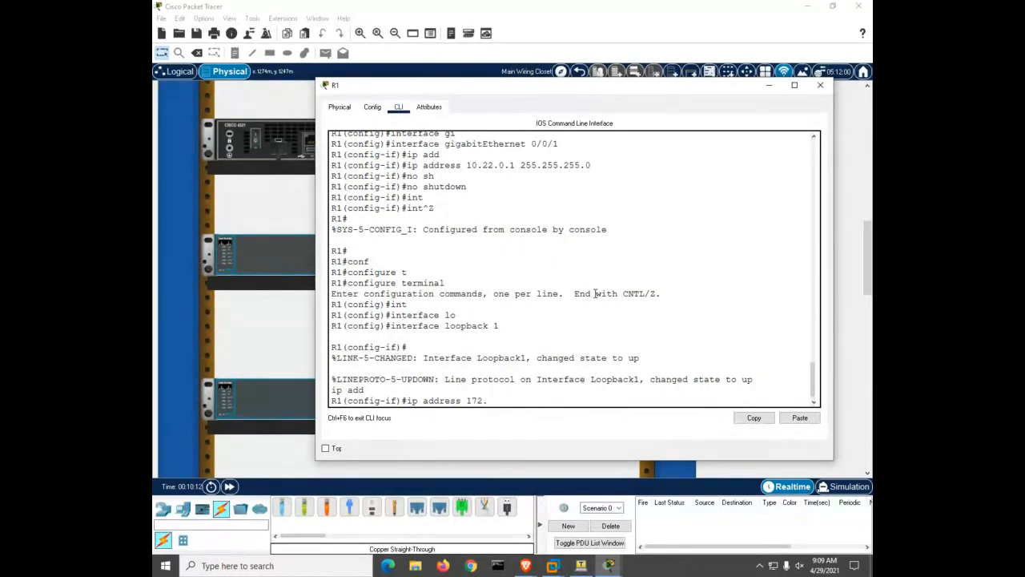
type("16.1.1 255.255.255.0")
key("Return")
key("ctrl+z")
key("Return")
key("Return")
key("Return")
key("Return")
key("Return")
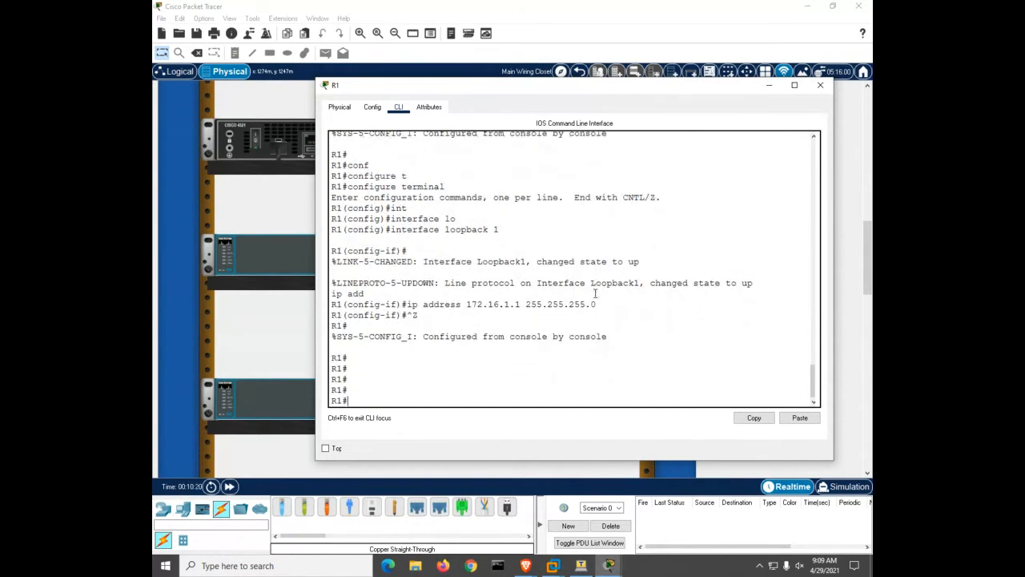
Check R1's interfaces with show ip int brief, save with copy run start, and open S1's console
type("sh ip int b")
key("Return")
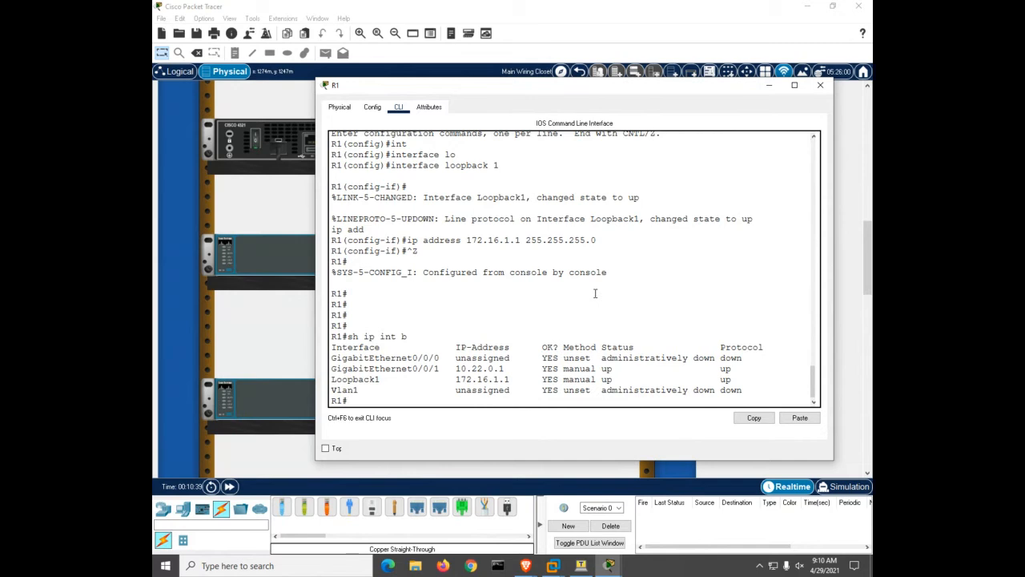
type("opy run start")
key("Return")
key("Return")
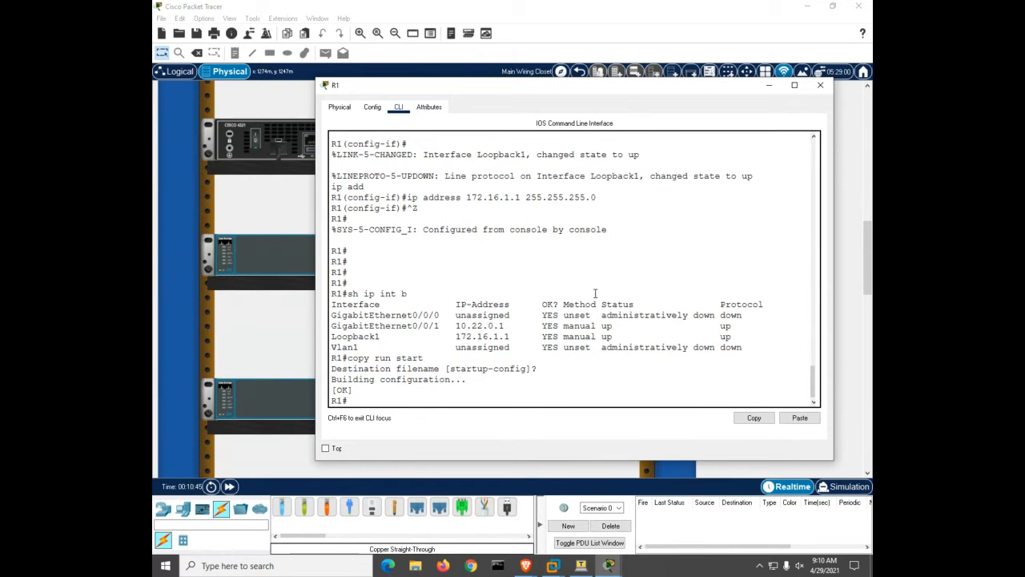
left_click(261, 261)
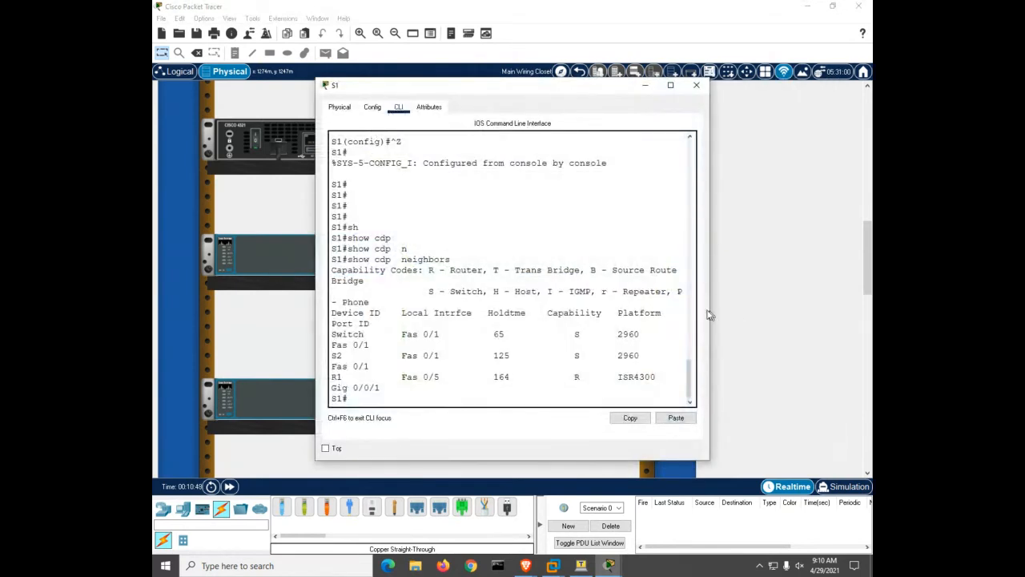
Widen S1's console, enter global configuration, and disable domain lookup with no ip domain lookup
left_click_drag(711, 312, 824, 312)
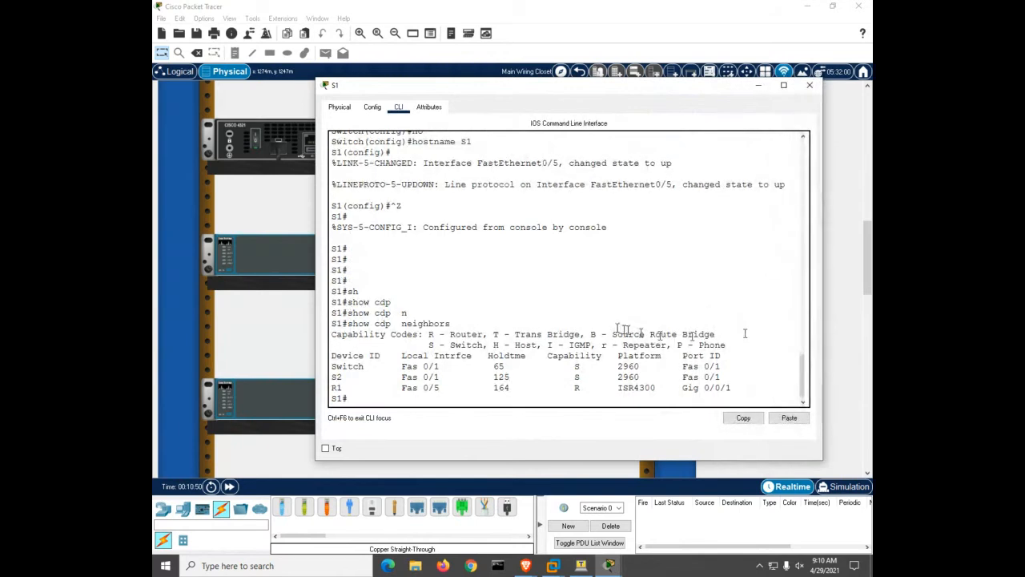
key("Return")
key("Return")
key("Return")
key("Return")
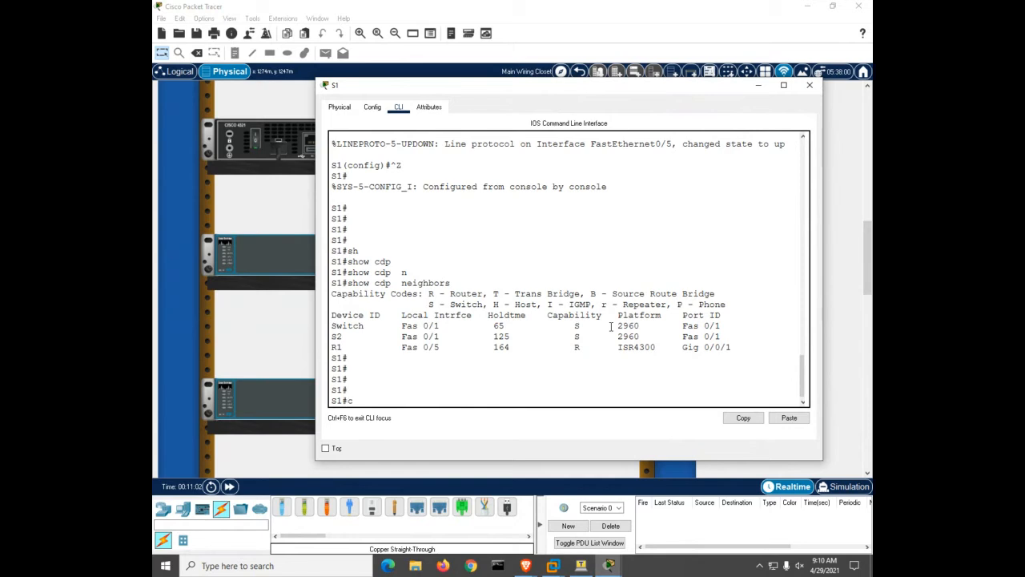
type("conf")
key("Tab")
type("t")
key("Tab")
key("Return")
type("no")
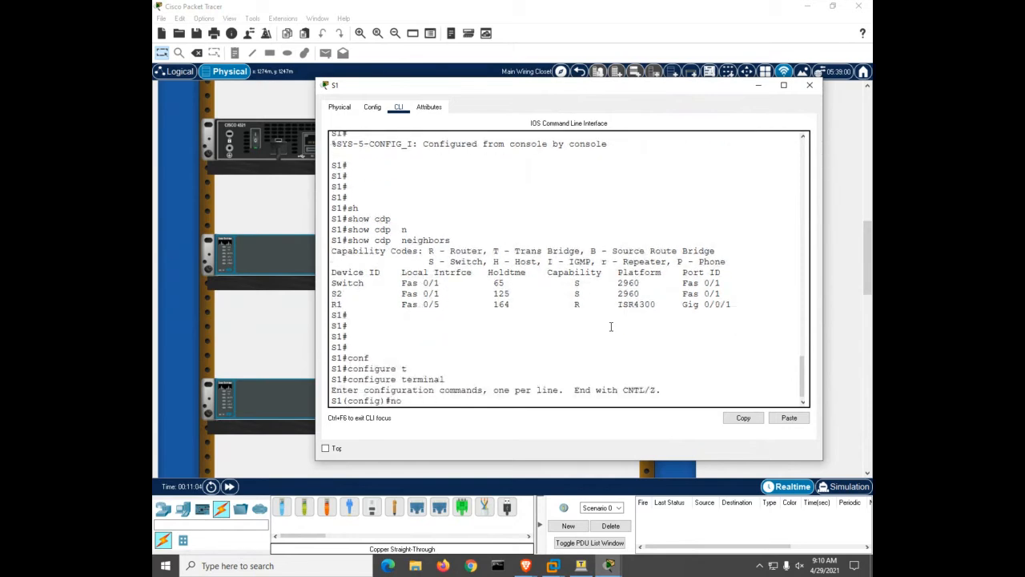
type(" ip do lo")
key("Return")
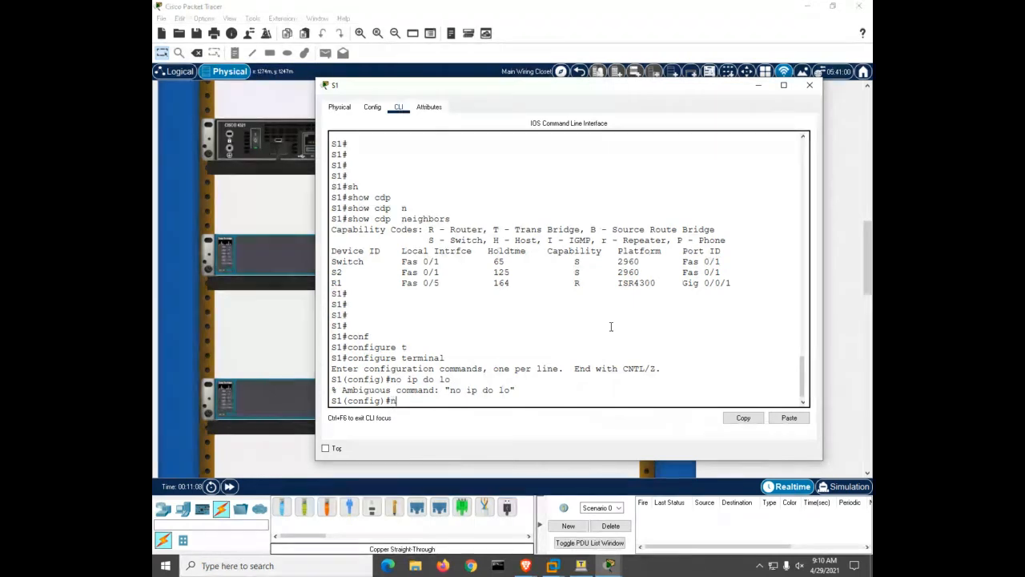
type("no ip domain lookup")
key("Return")
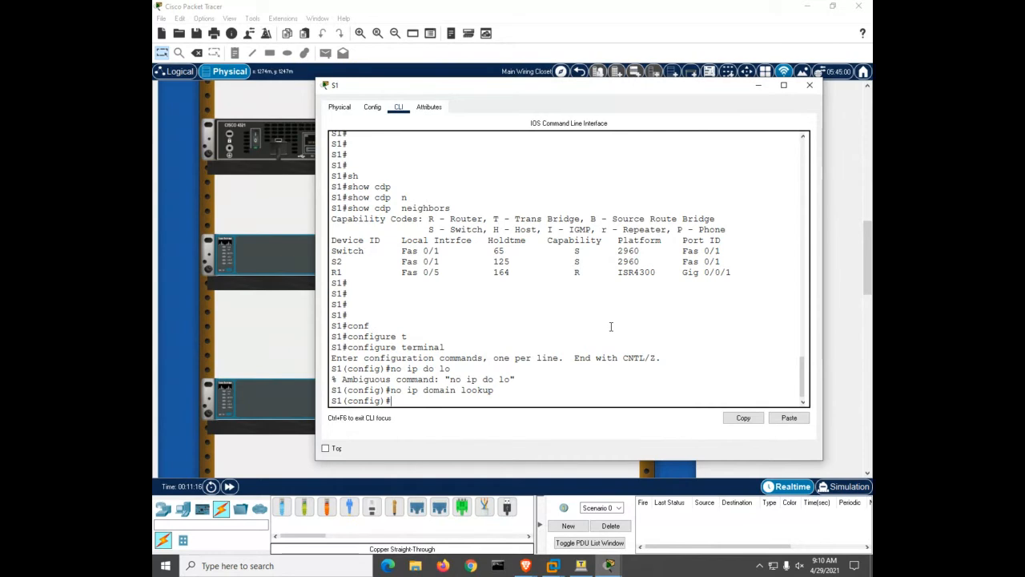
Set S1's enable secret and protect console line 0 with a password and login
type("enable secret class")
key("Return")
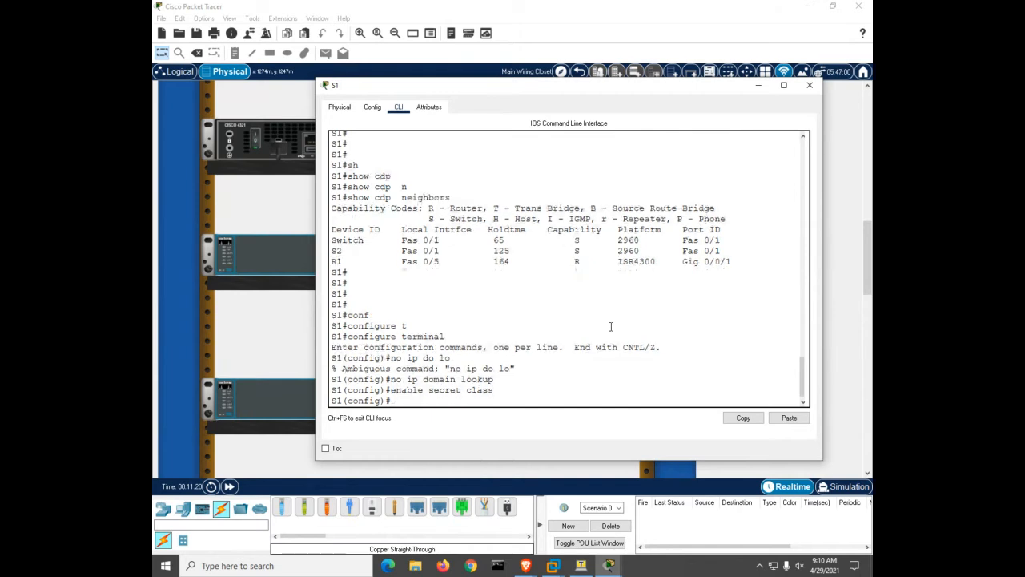
type("line con")
key("Tab")
type("0")
key("Return")
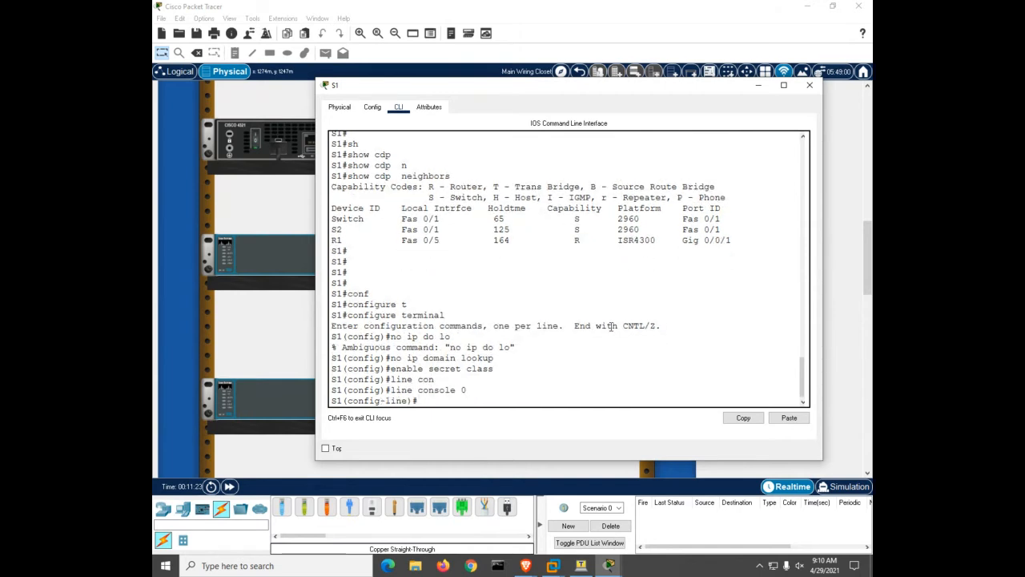
type("pas")
key("Tab")
type("cisco")
key("Return")
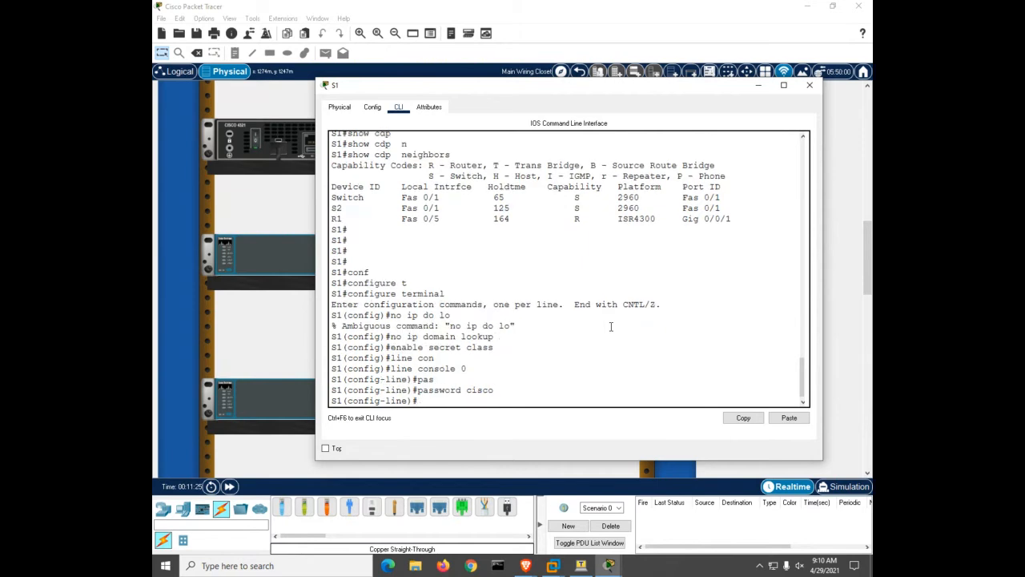
type("login")
key("Return")
Give vty lines 0 15 a password with login required, then return to privileged mode
type("line)#line")
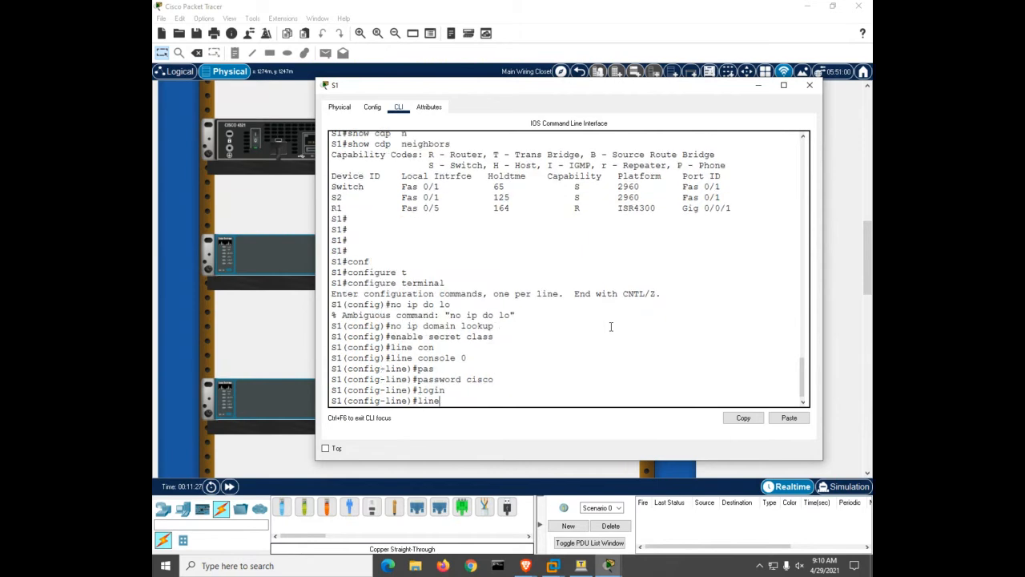
type(" vty 0 15")
key("Return")
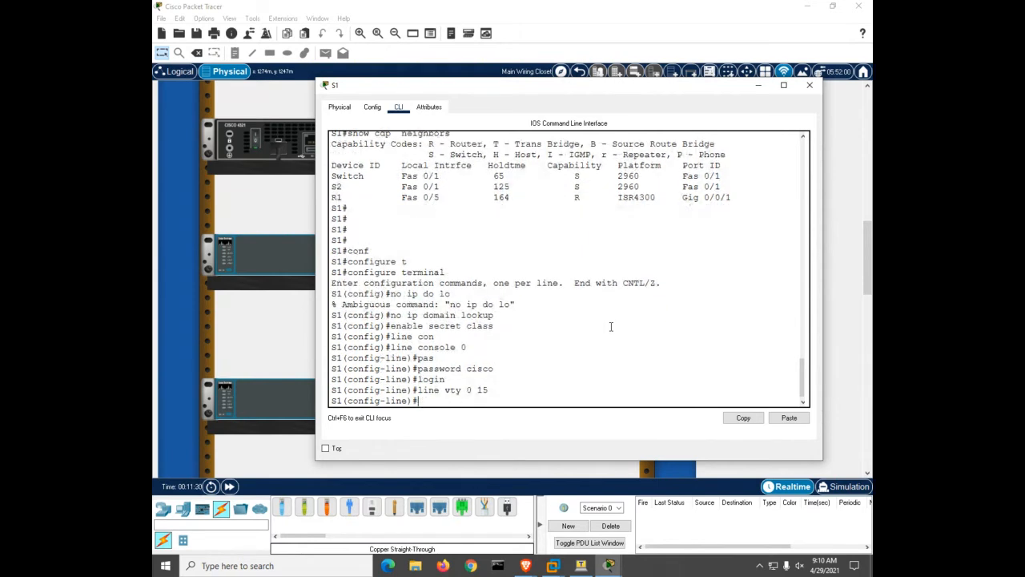
type("pas")
key("Tab")
type("cisco")
key("Return")
type("login")
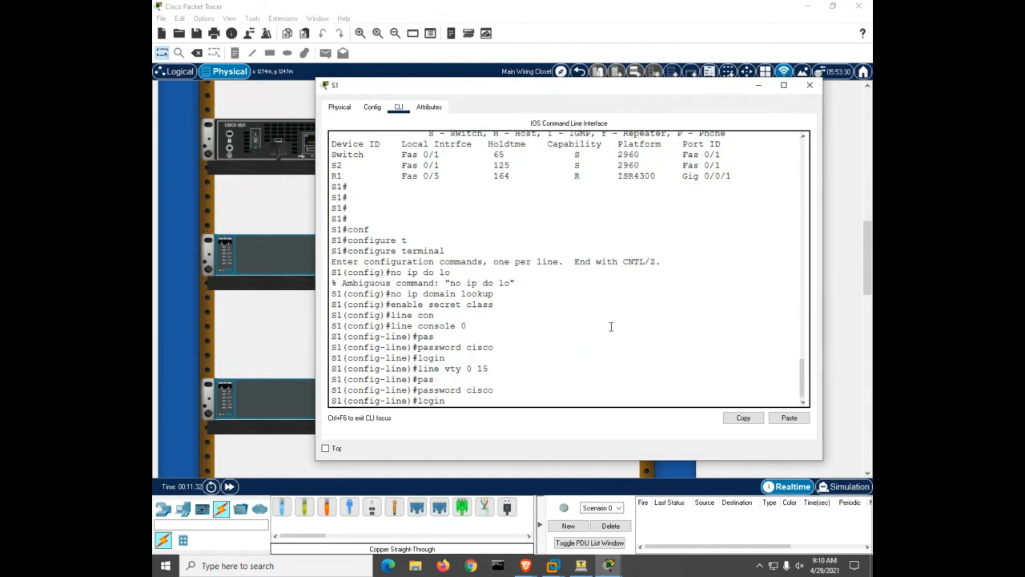
key("Return")
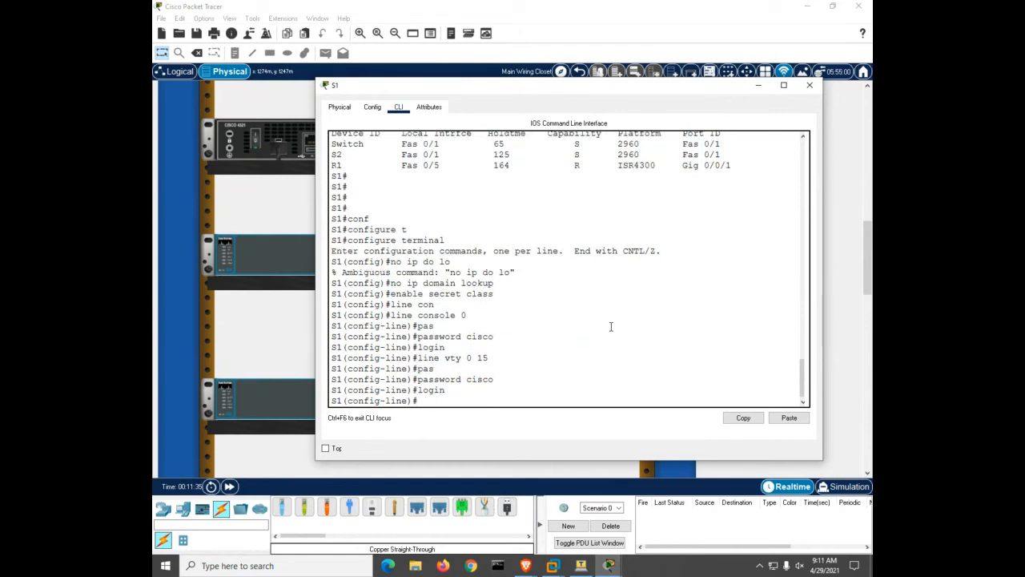
key("ctrl+z")
key("Return")
key("Return")
key("Return")
key("Return")
key("Return")
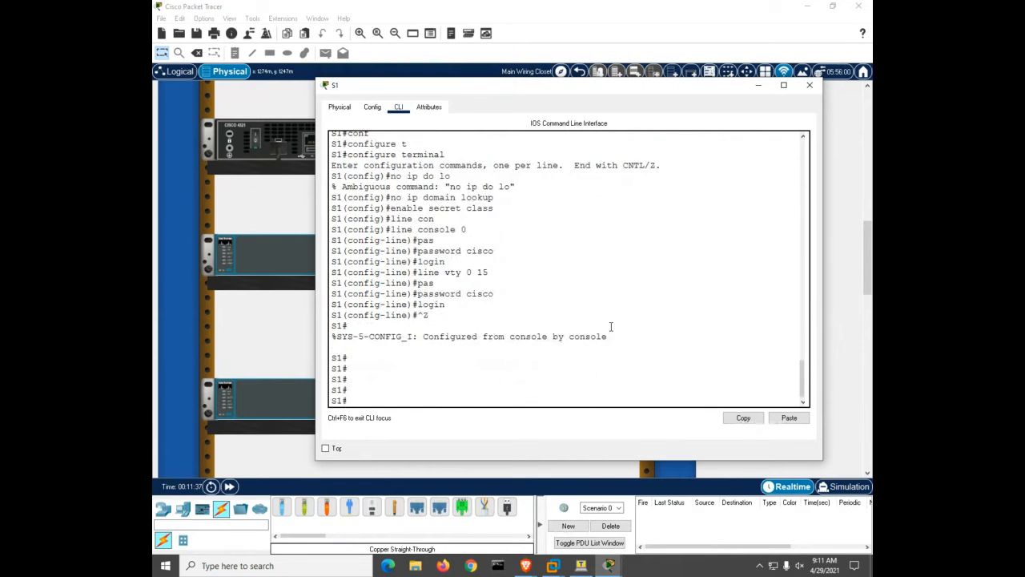
Enable service password-encryption on S1 from global configuration mode
type("conf")
key("Tab")
type("t")
key("Return")
type("se")
key("Tab")
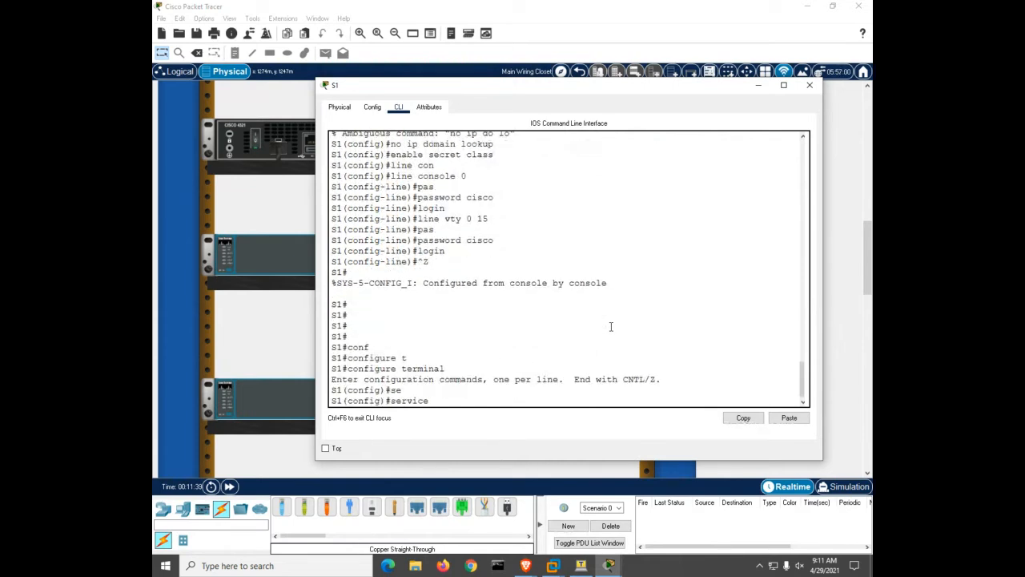
type("r")
key("BackSpace")
type("pa")
key("Tab")
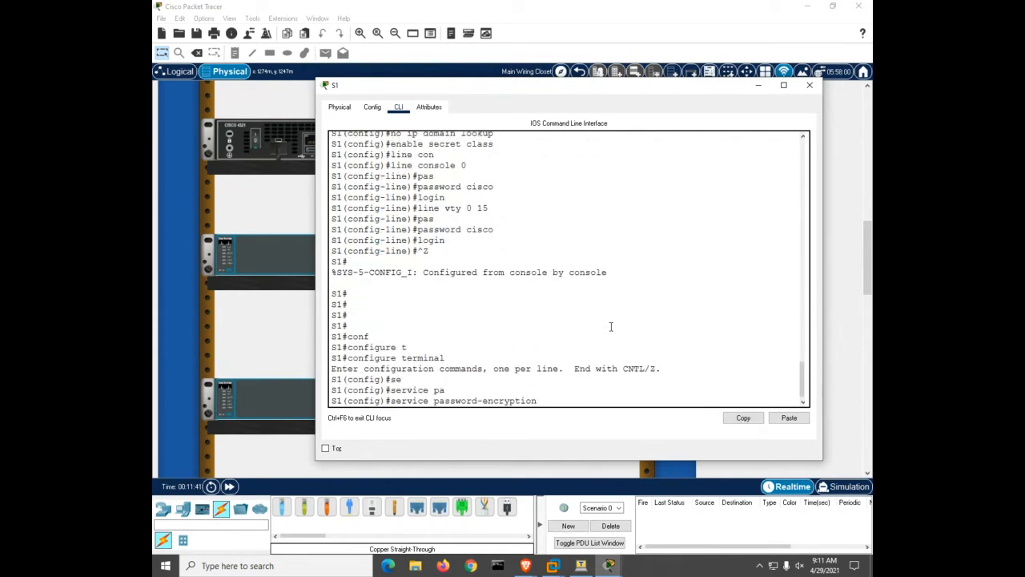
key("Return")
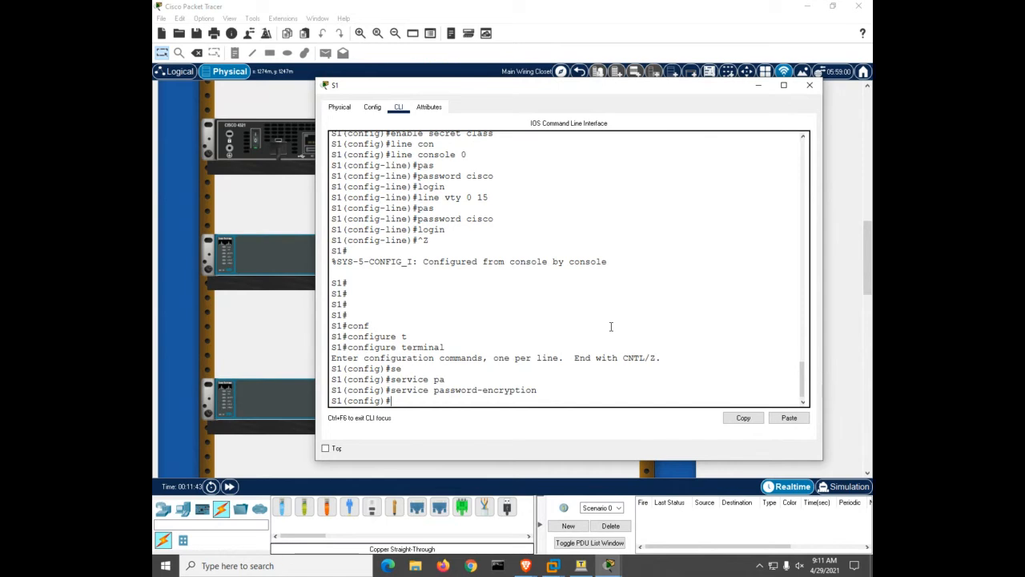
Add the MOTD banner 'warning' to S1
type("banner motd # warning")
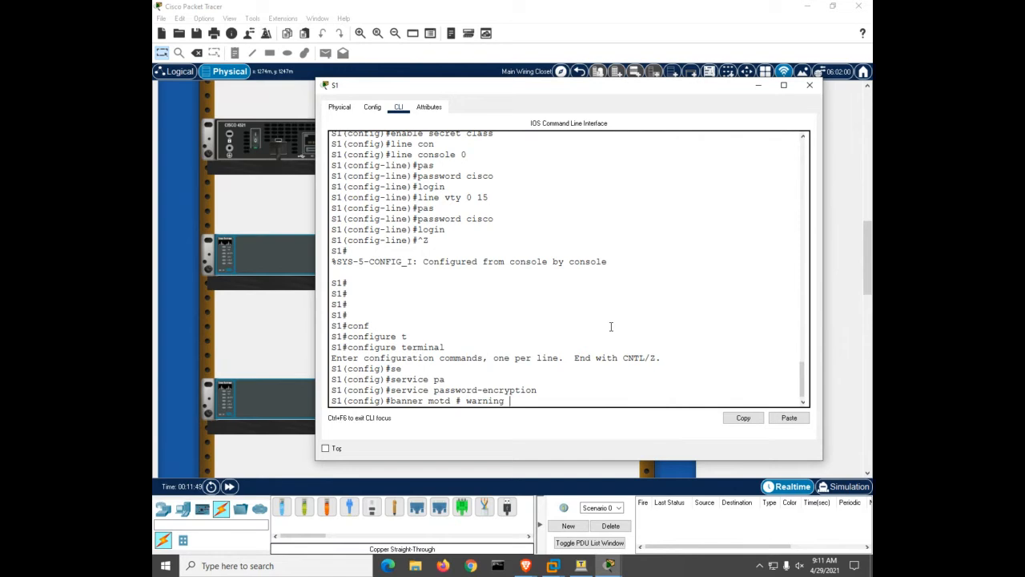
type("#")
key("Return")
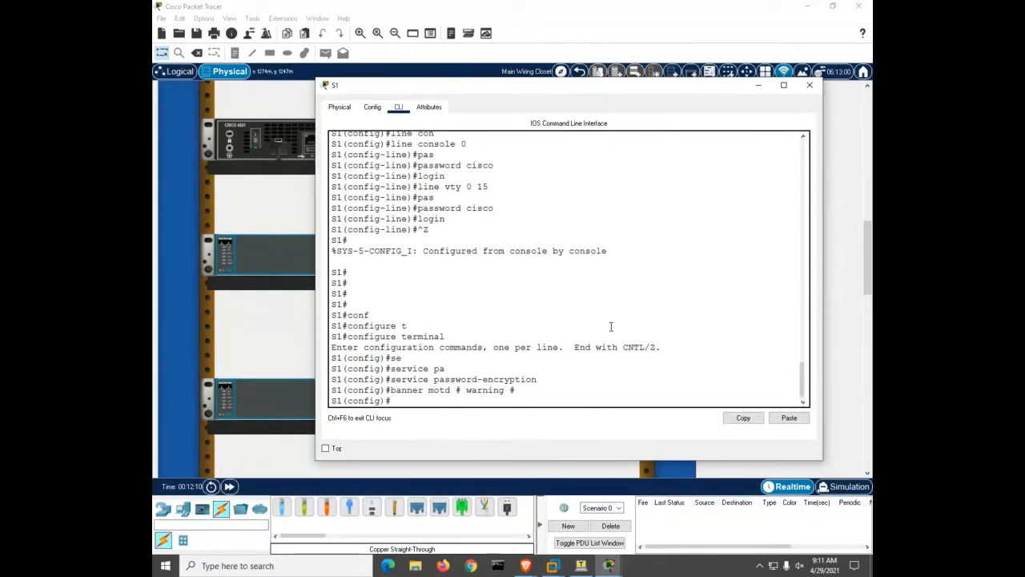
Save S1's running configuration to startup with copy run start
key("ctrl+z")
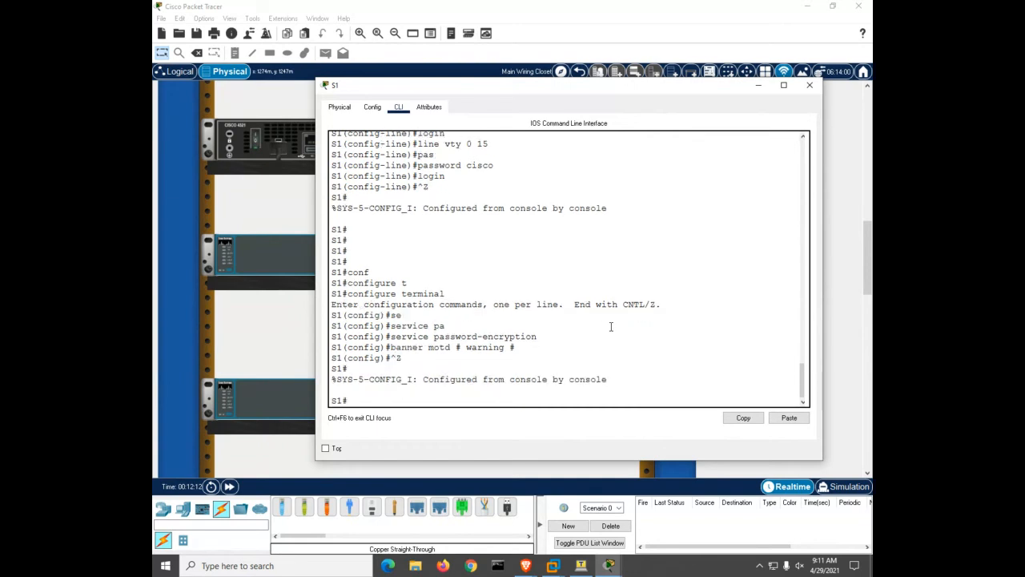
key("Return")
key("Return")
key("Return")
key("Return")
key("Return")
type("copy run start")
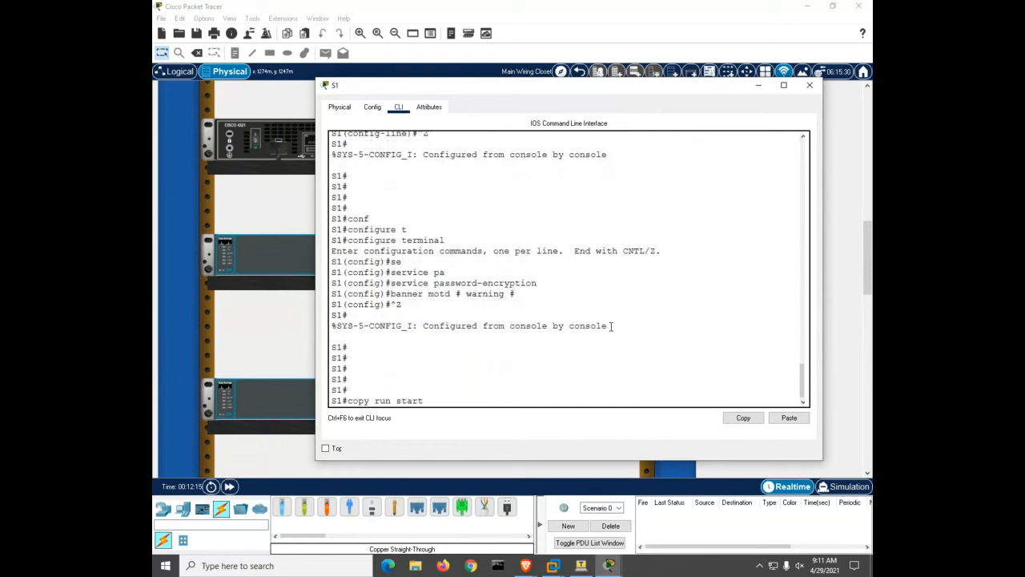
key("Return")
key("Return")
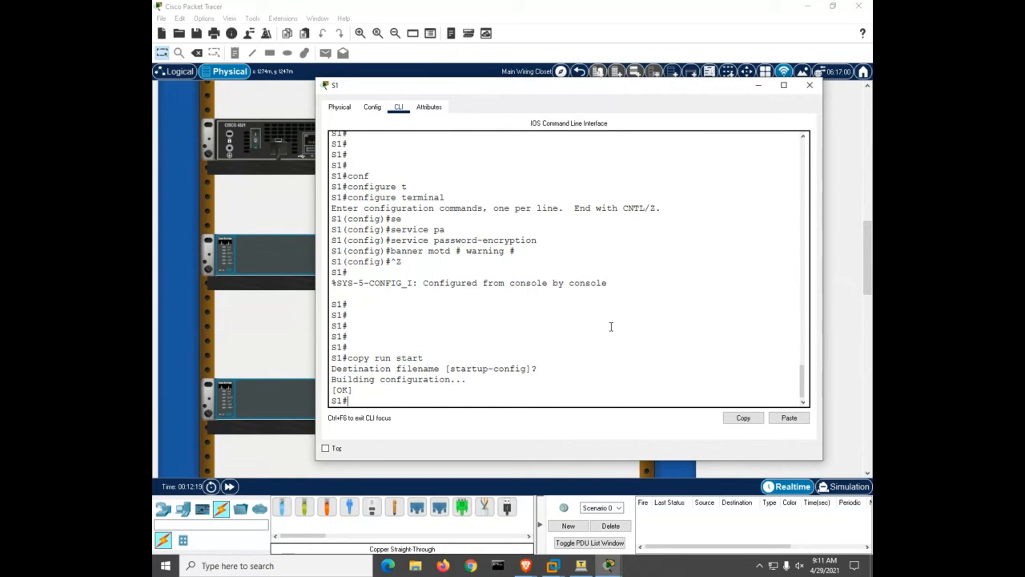
left_click(268, 399)
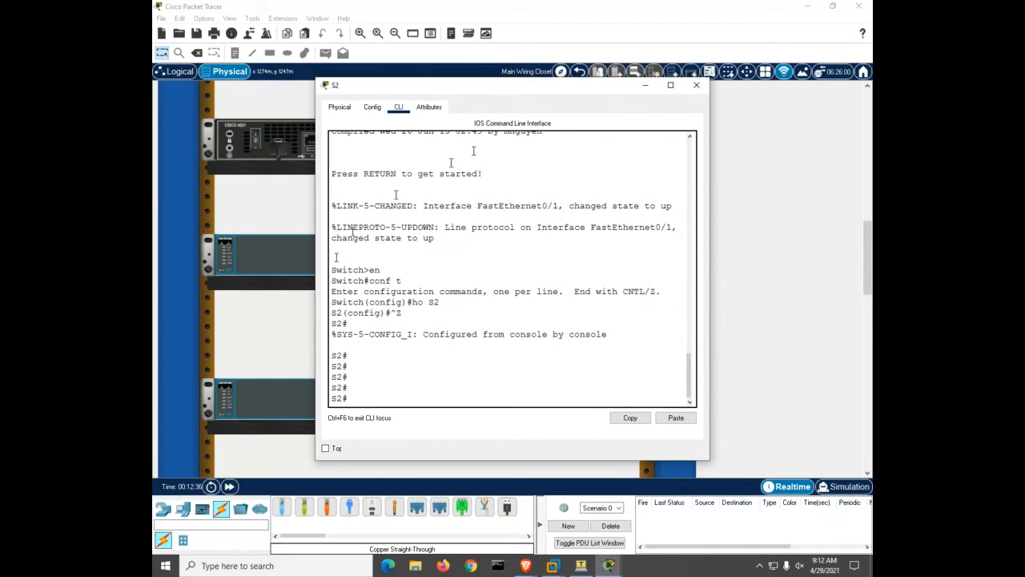
left_click(699, 92)
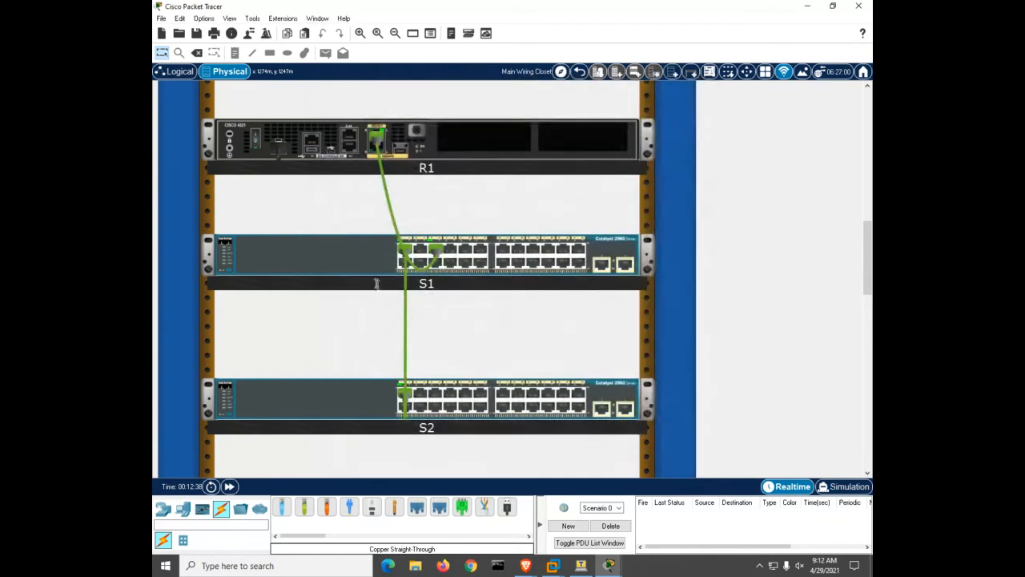
left_click(339, 257)
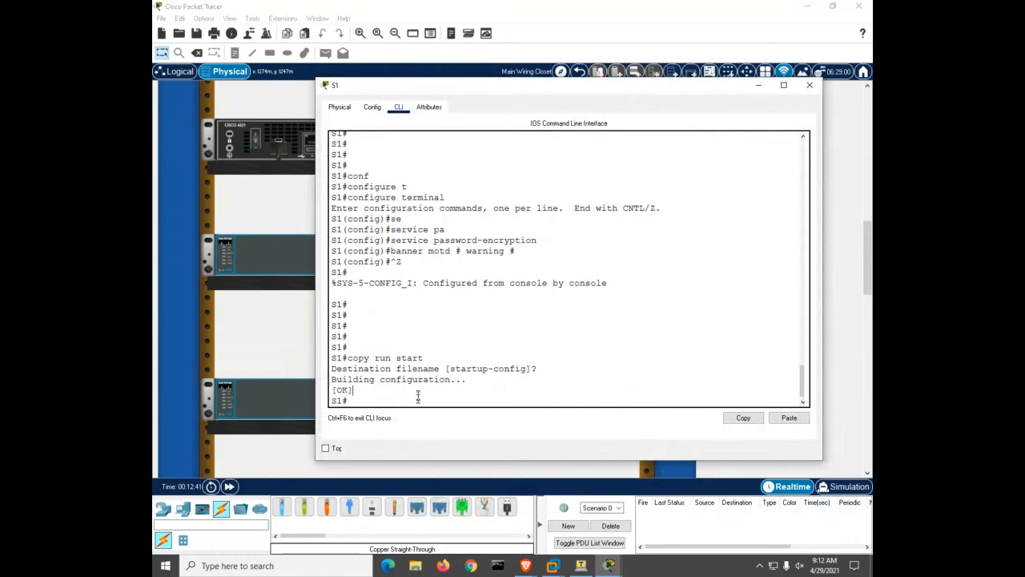
key("Return")
key("Return")
key("Return")
key("Return")
key("Return")
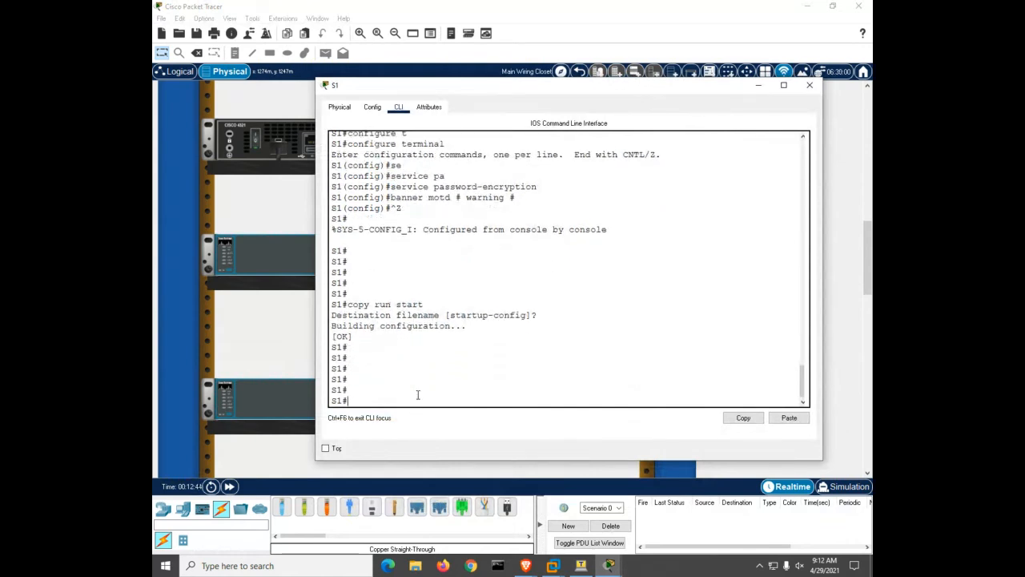
Assign S1's Vlan1 interface the address 10.22.0.2 255.255.255.0
type("conf")
key("Tab")
type("t")
key("Tab")
key("Return")
type("int")
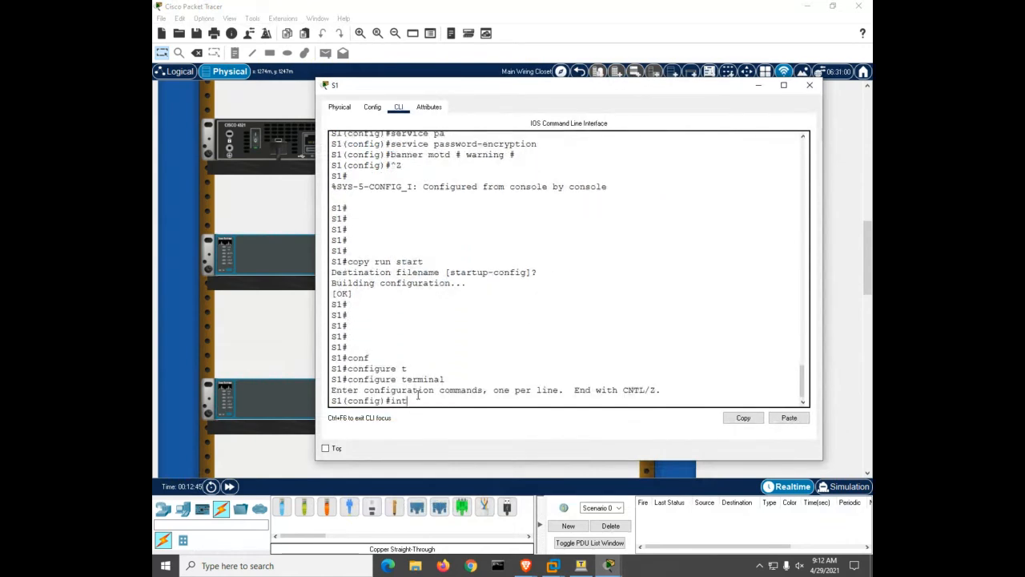
key("Tab")
type("vl")
key("Tab")
type("1")
key("Return")
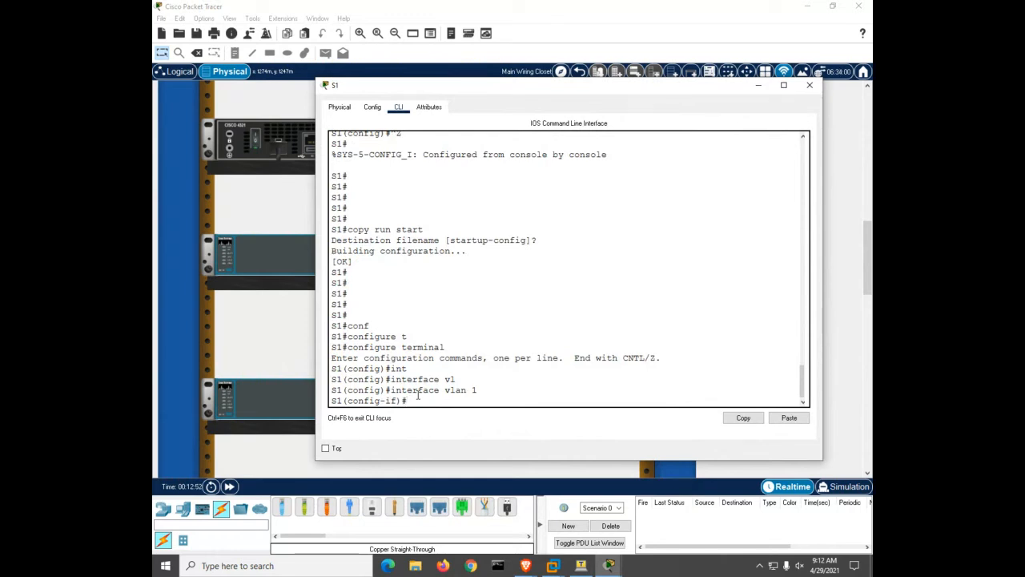
type("ip add")
key("Tab")
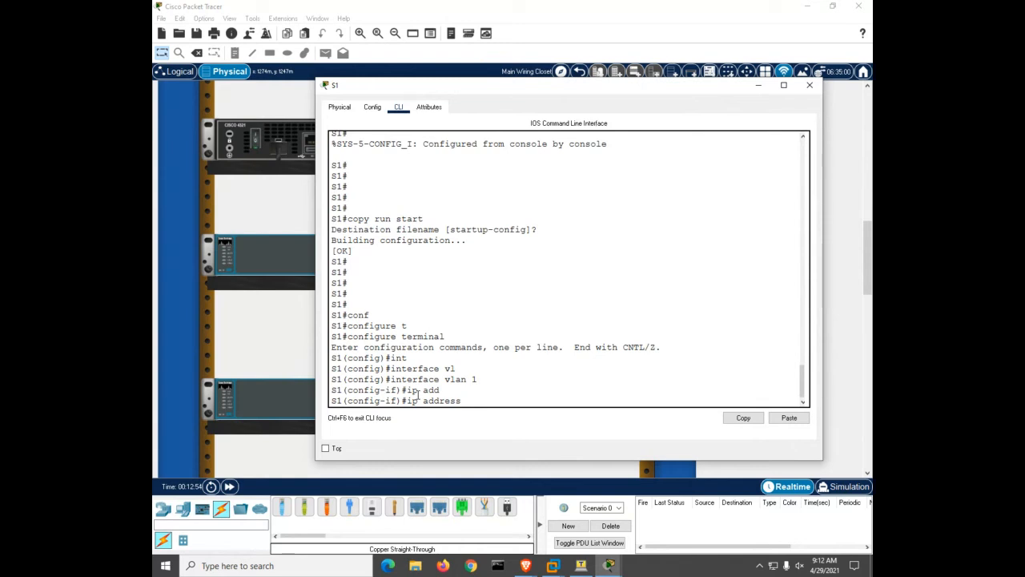
type("10.22.0.2 255.255.255.0")
key("Return")
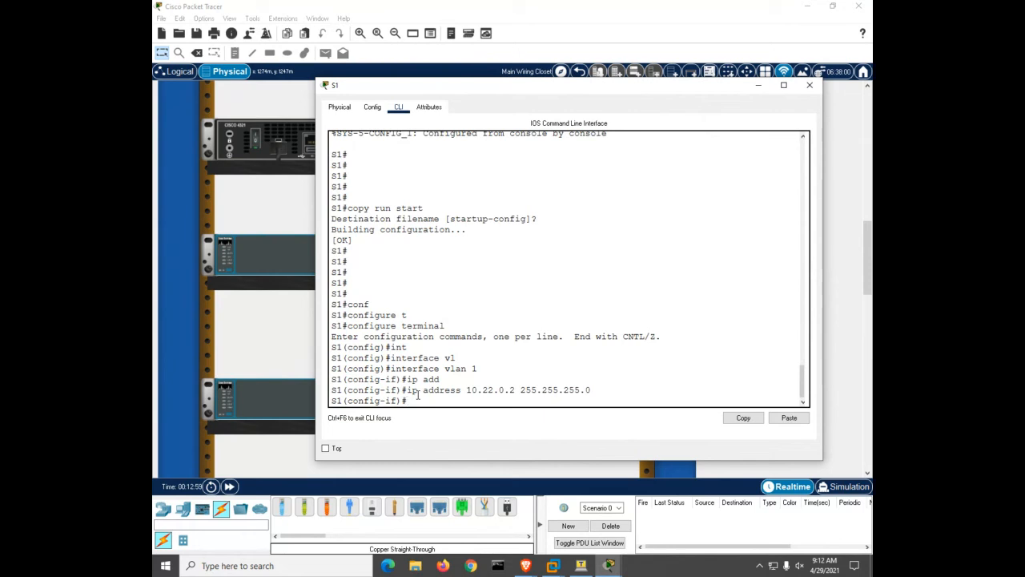
Set S1's default gateway to 10.22.0.1
key("ctrl+z")
type("conf")
key("Tab")
type("t")
key("Tab")
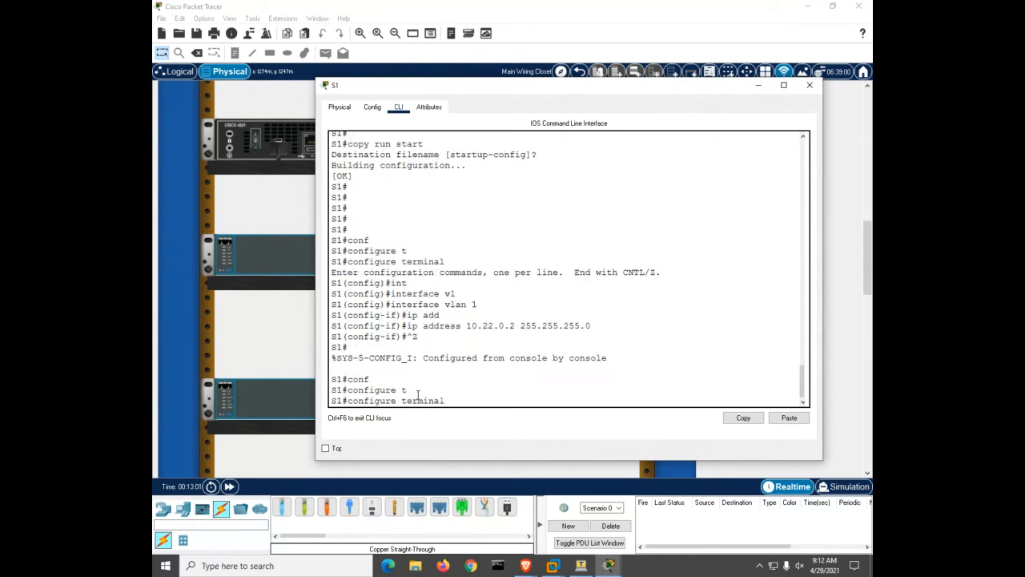
key("Return")
type("ip de")
key("Tab")
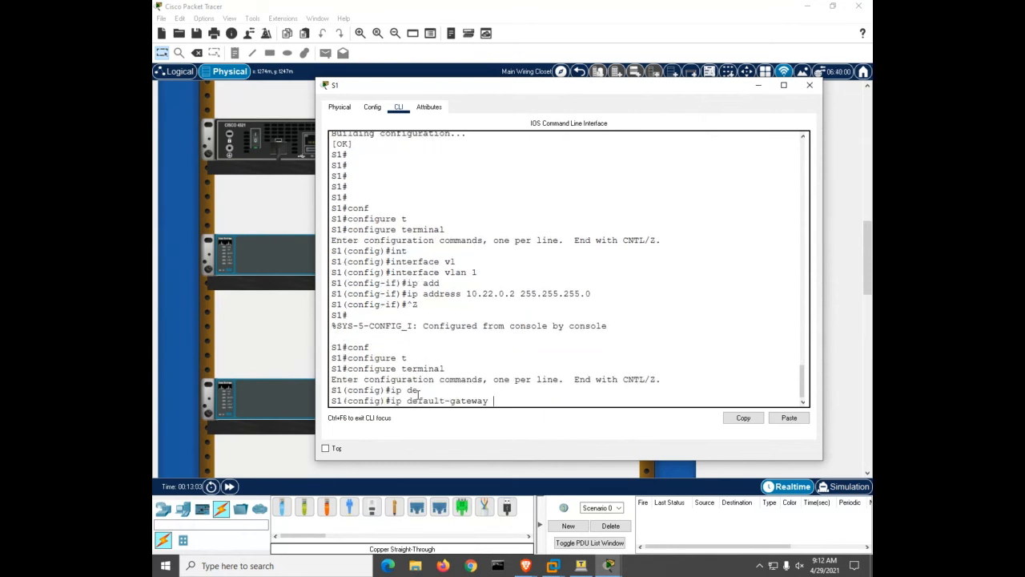
type("10.22.0.1")
key("Return")
Save S1's running configuration to startup-config
key("ctrl+z")
key("Return")
key("Return")
key("Return")
key("Return")
key("Return")
key("Return")
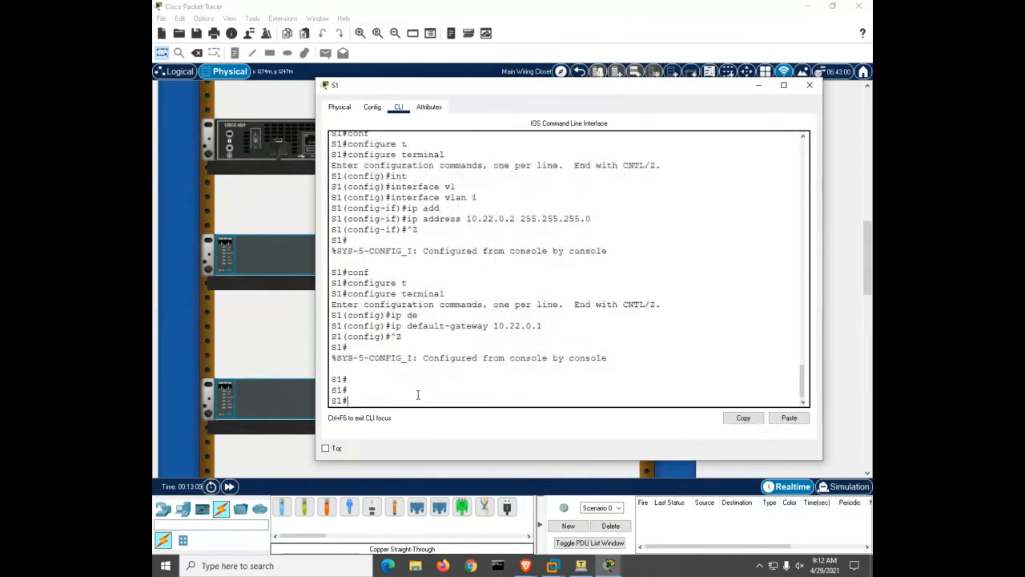
type("copy run start")
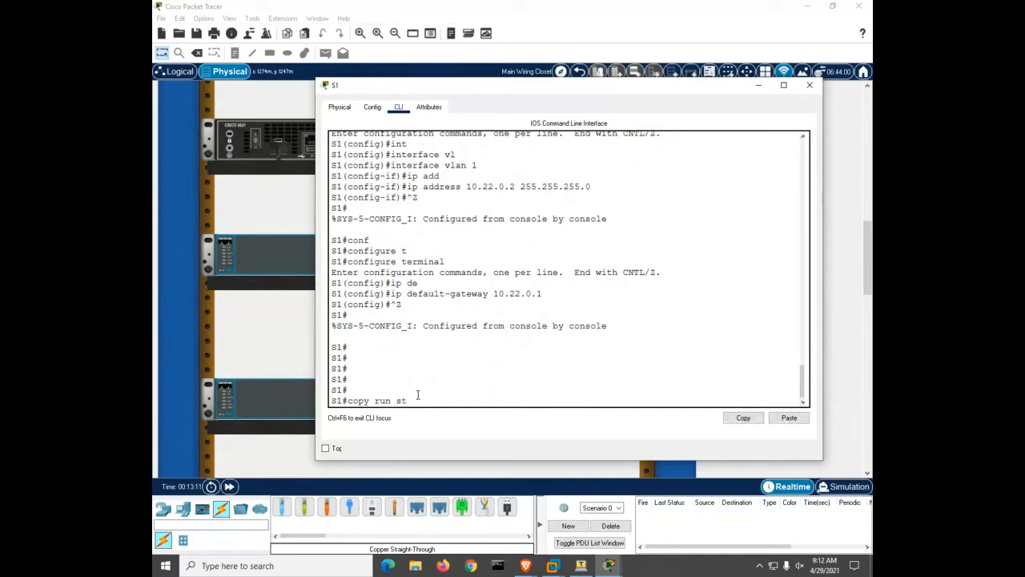
key("Return")
key("Return")
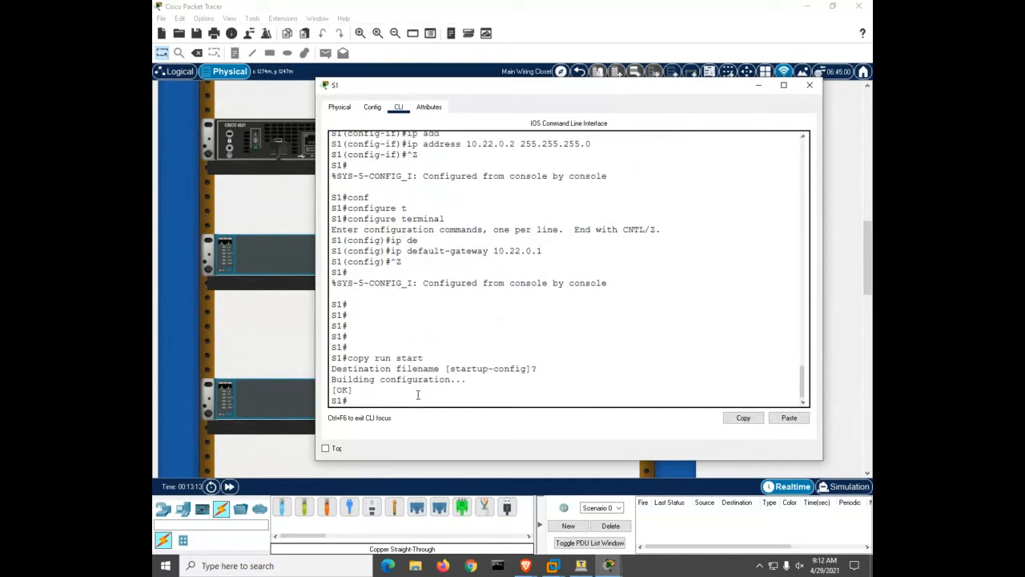
Open S2's CLI and disable IP domain lookup
left_click(263, 397)
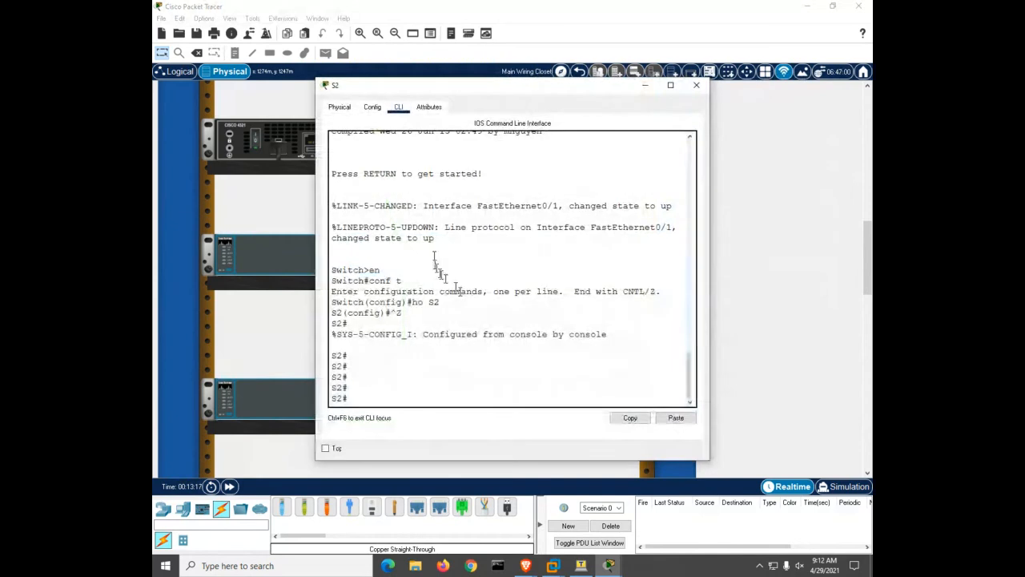
left_click_drag(709, 248, 835, 256)
key("Return")
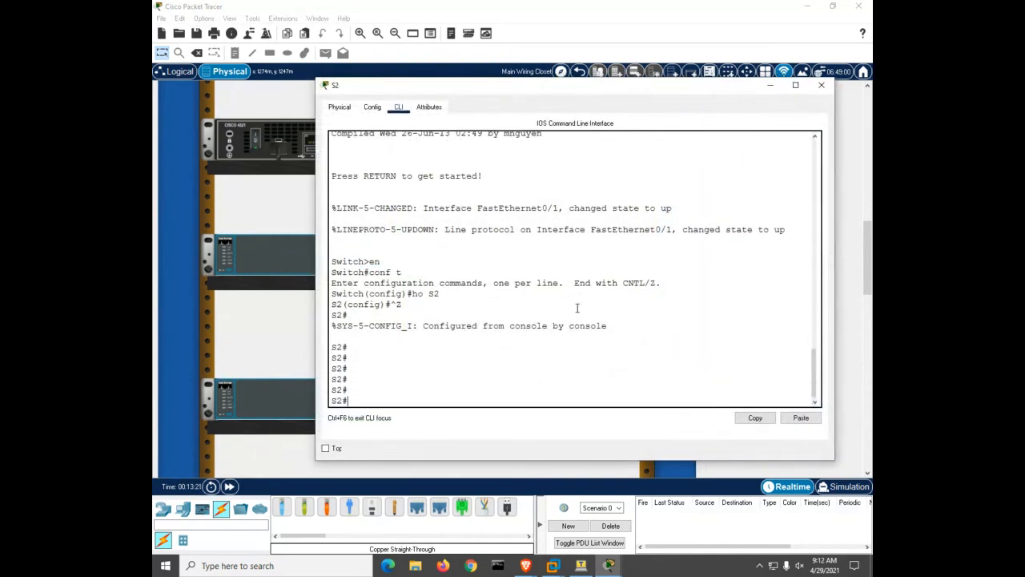
type("conf")
key("Tab")
type("t")
key("Tab")
key("Return")
type("no ip")
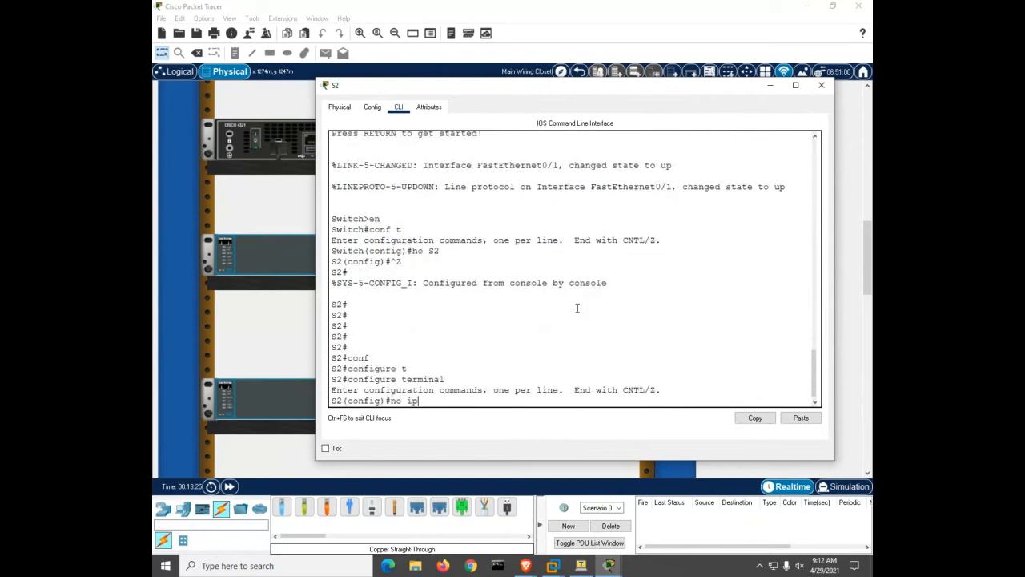
type(" domain lookup")
key("BackSpace")
type("p")
key("Return")
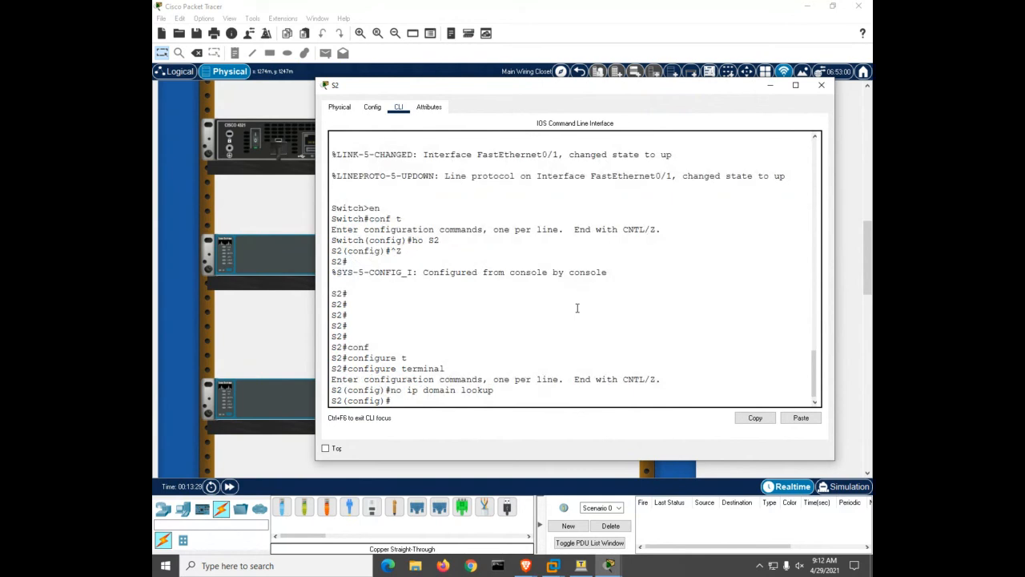
type("enable secret class")
key("Return")
type("line")
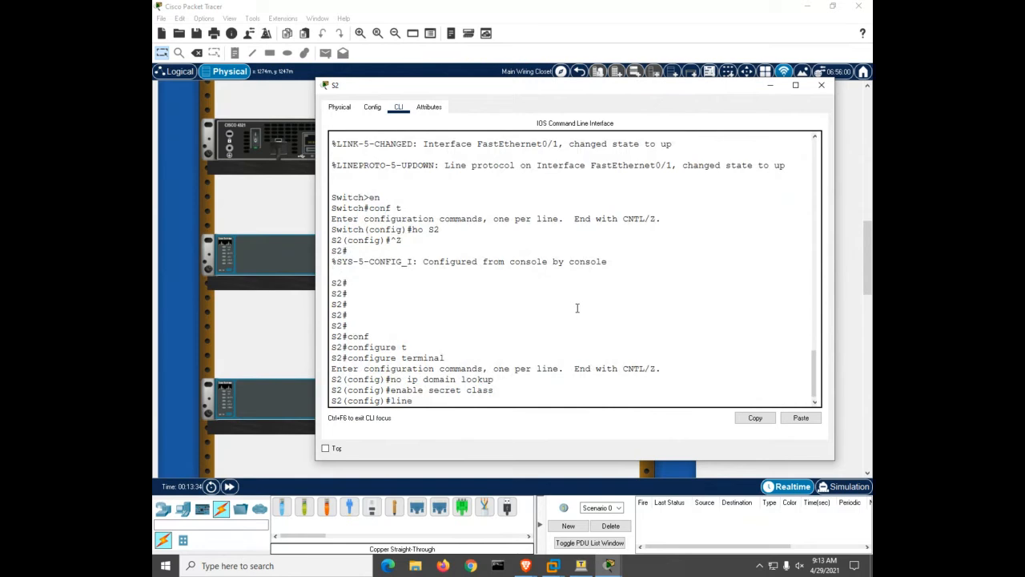
type(" con")
key("Tab")
type("0")
key("Return")
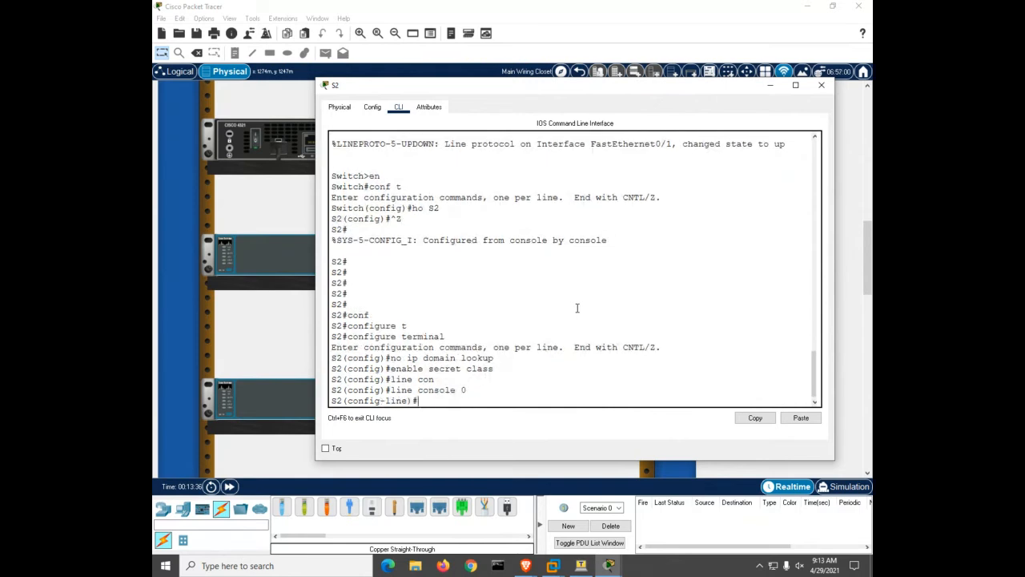
type("pas")
key("Tab")
type("cisco")
key("Return")
type("lg")
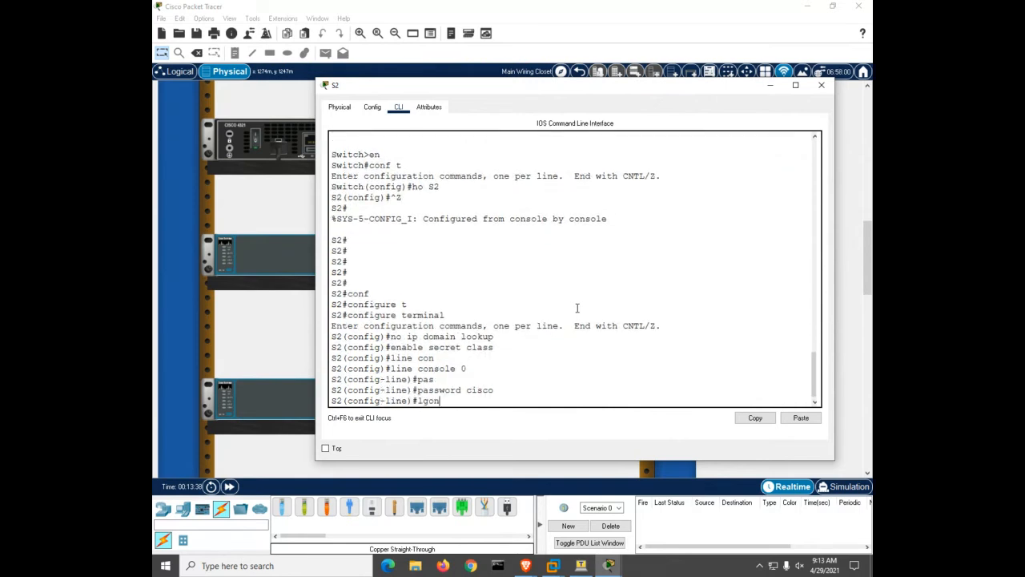
key("BackSpace")
type("ogin")
key("Return")
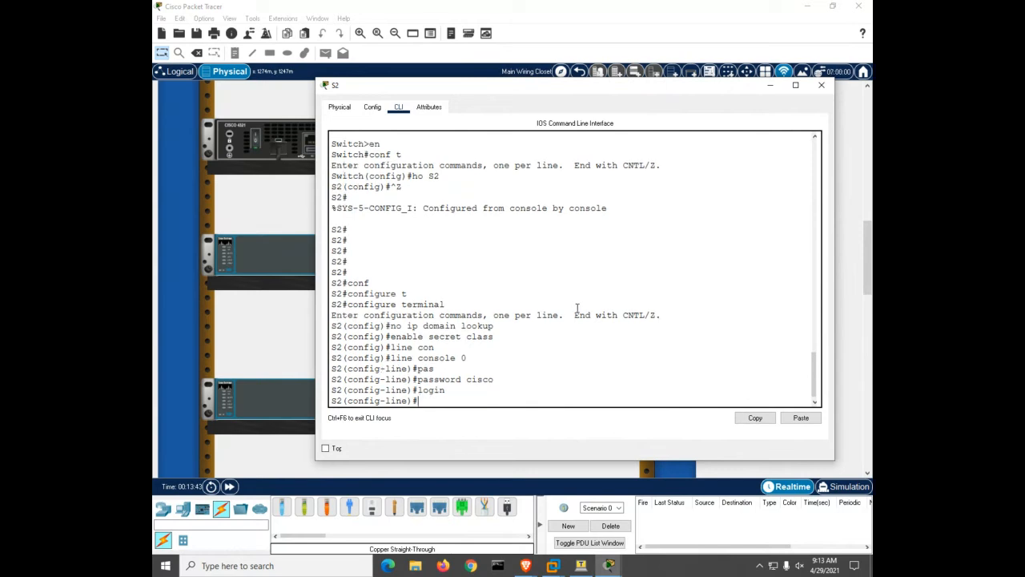
type("line vty 0 15")
key("Return")
type("pas")
key("Tab")
type("cisco")
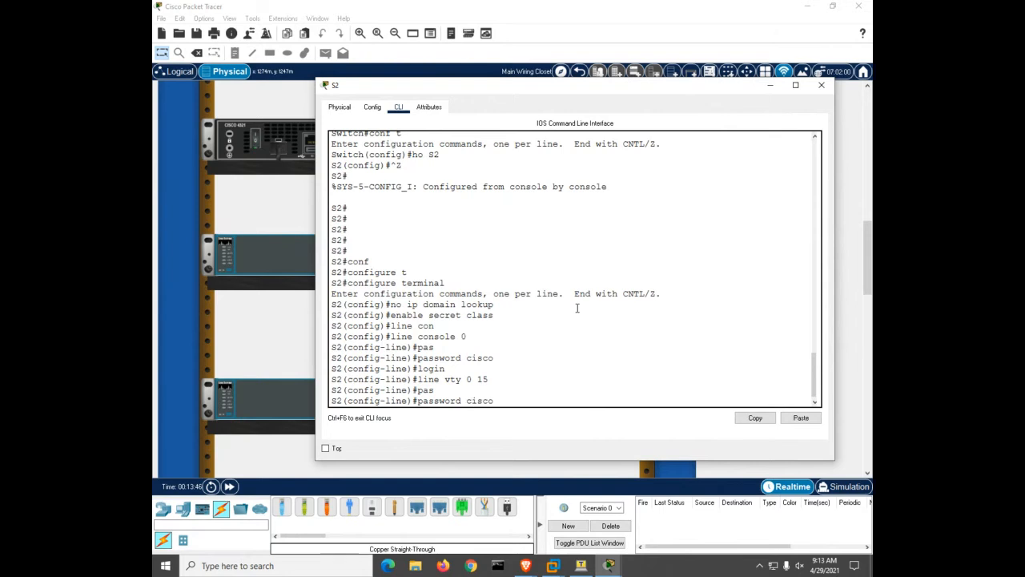
key("Return")
type("login")
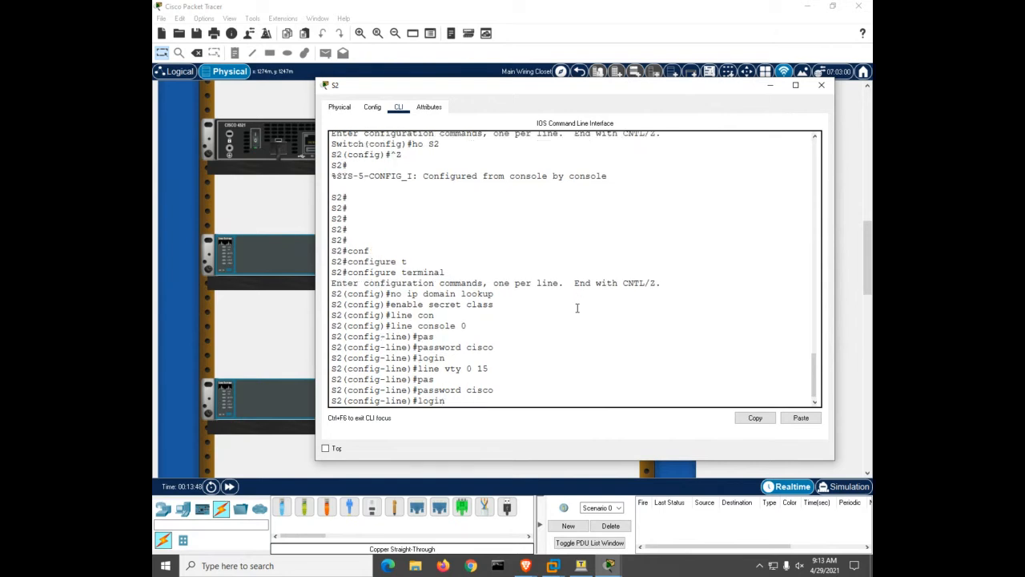
key("Return")
Enable service password-encryption on S2
key("ctrl+z")
key("Return")
type("conf")
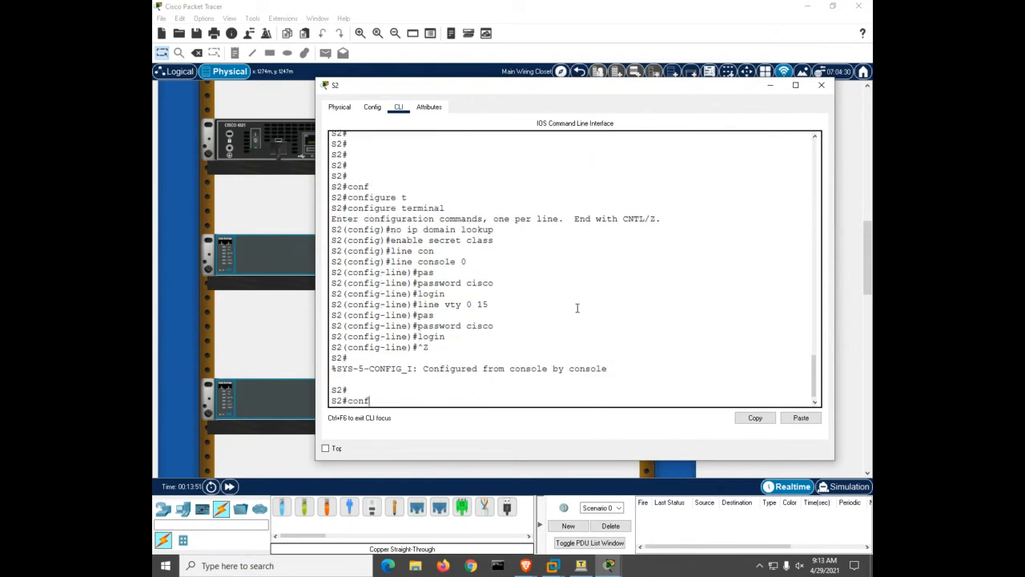
key("Tab")
type("t")
key("Tab")
key("Return")
type("se")
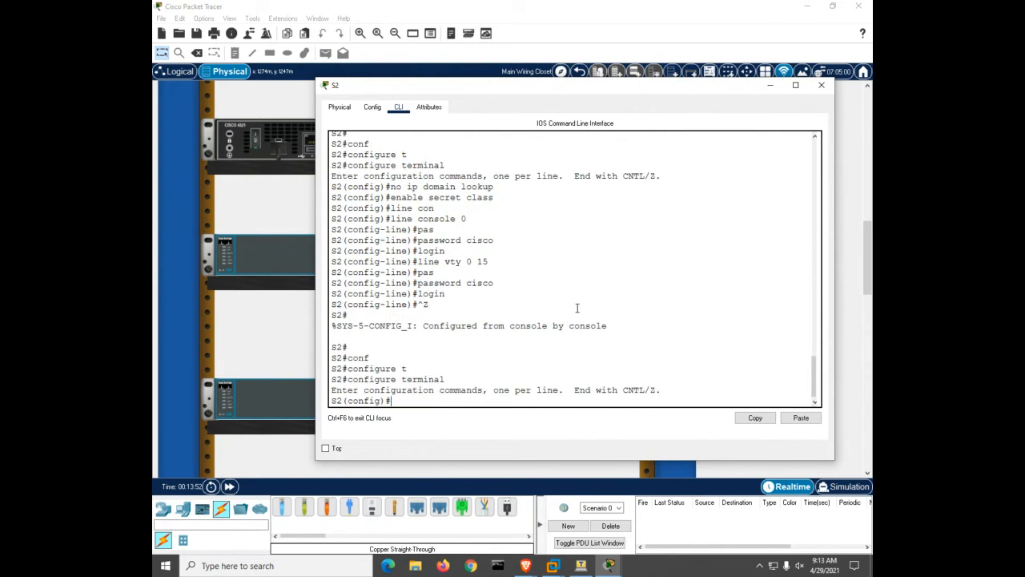
key("Tab")
type("pa")
key("Tab")
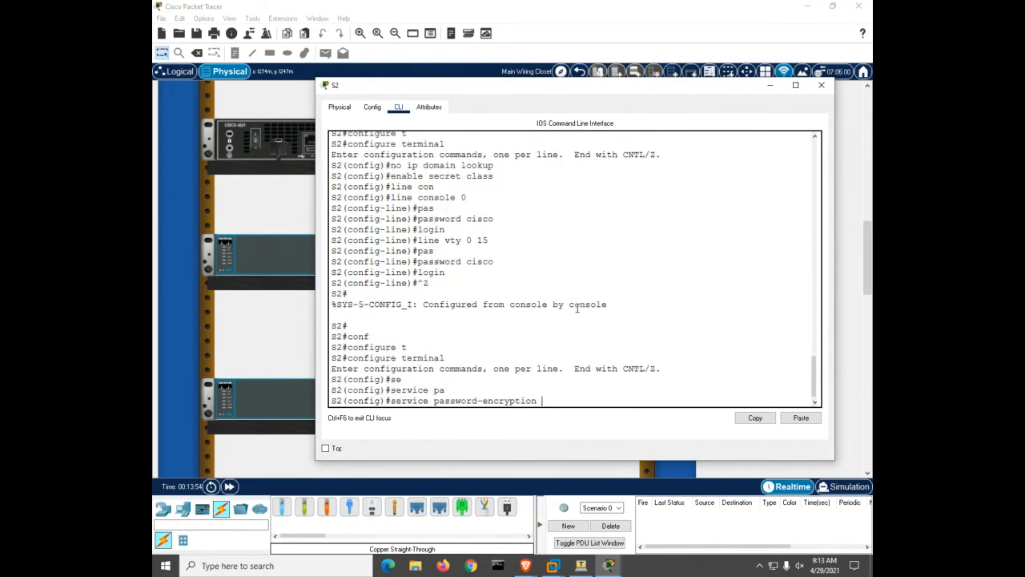
key("Return")
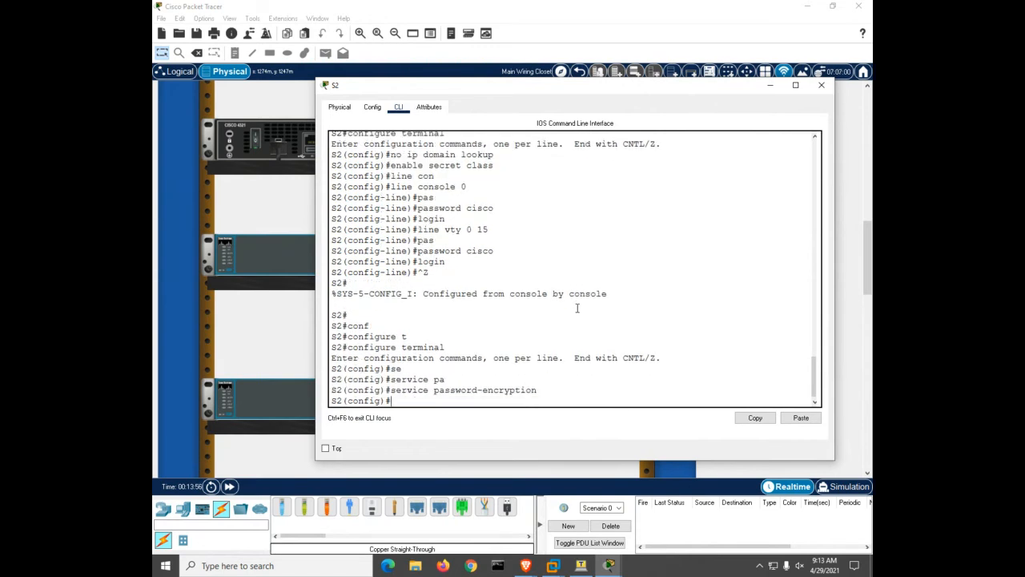
Add the MOTD banner 'warning' to S2
type("bann")
key("Tab")
type("m")
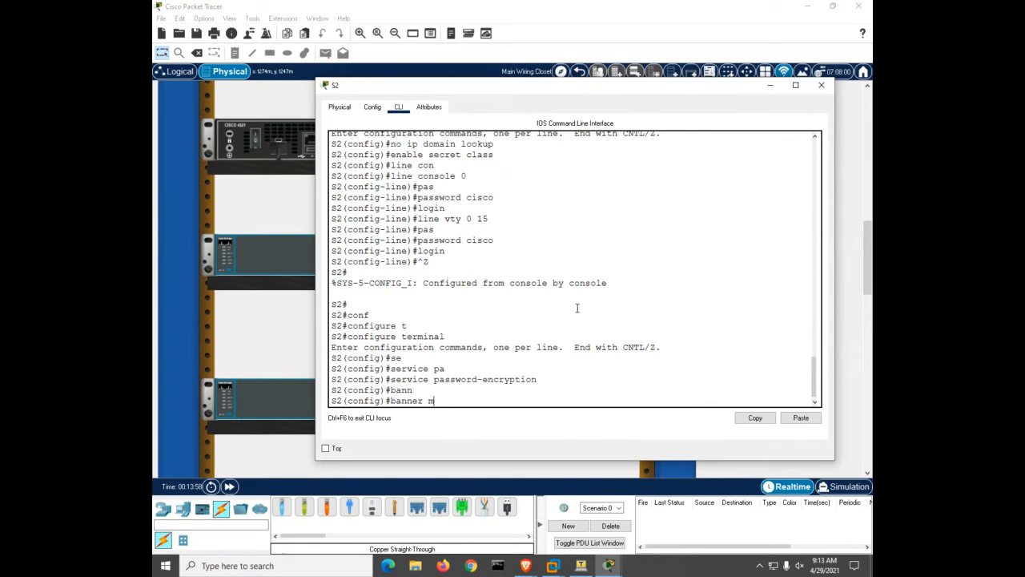
key("Tab")
type("#warning#")
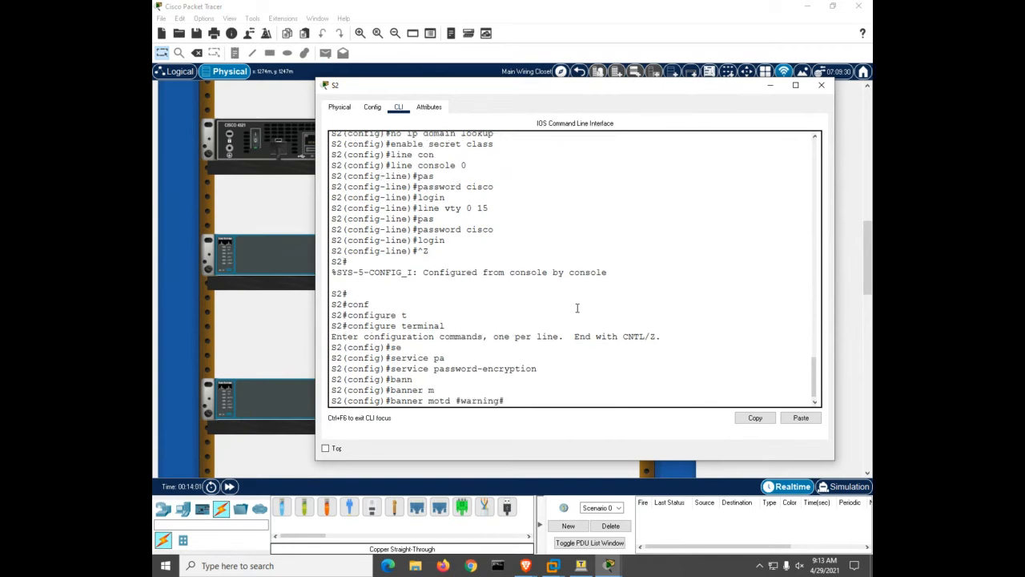
key("Return")
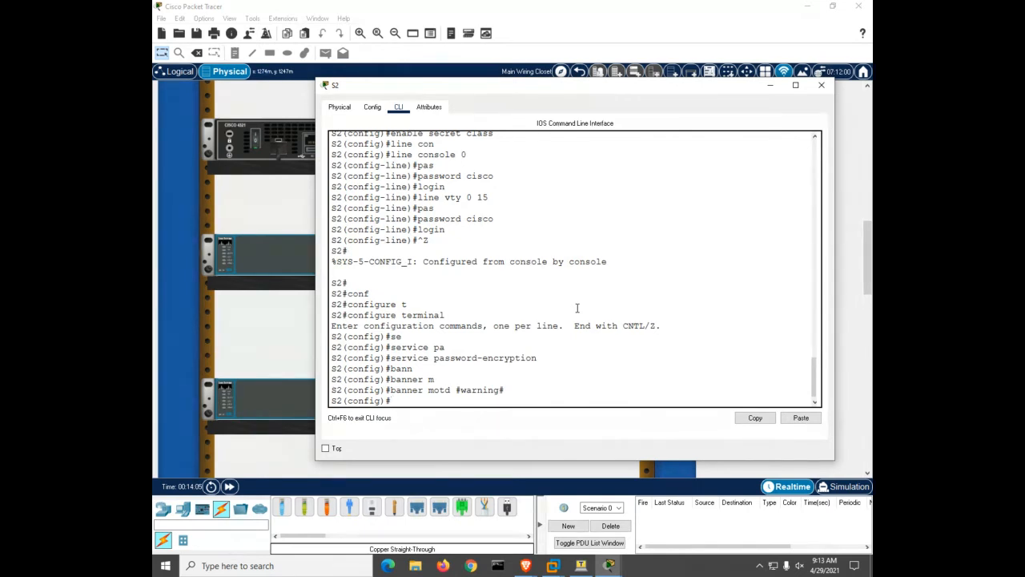
Assign S2's VLAN 1 interface the address 10.22.0.3 255.255.255.0
type("int vl 1")
key("Return")
type("ip ad")
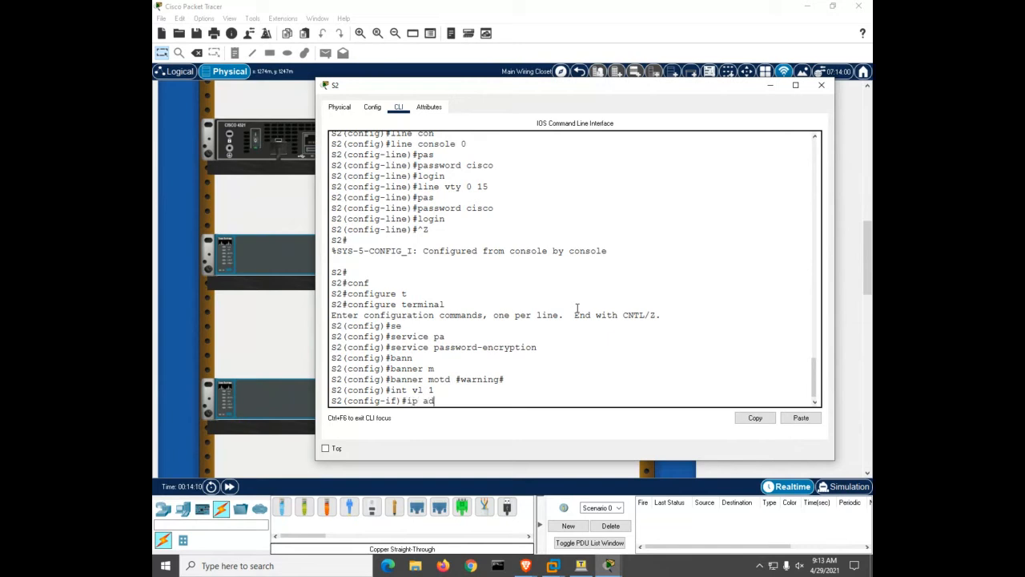
type("d")
key("Tab")
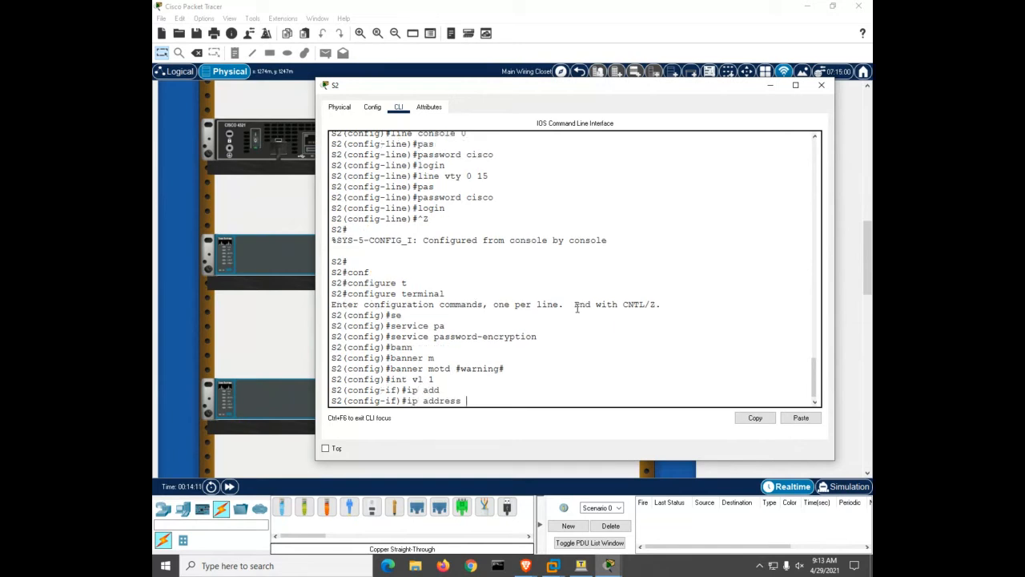
type("10.22.0.3 255.255.255.0")
key("Return")
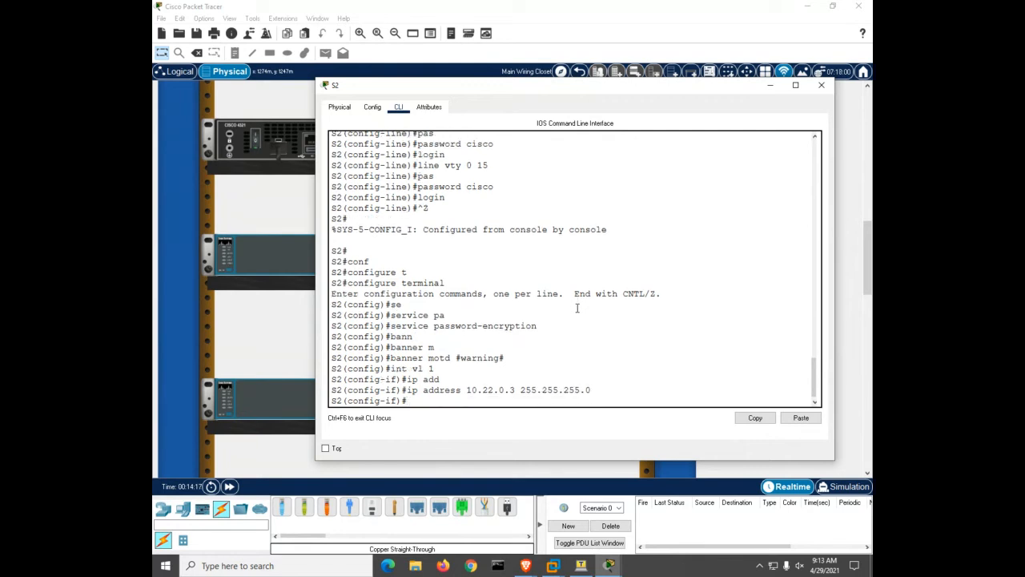
Set S2's default gateway to 10.22.0.1
key("ctrl+z")
type("conf t")
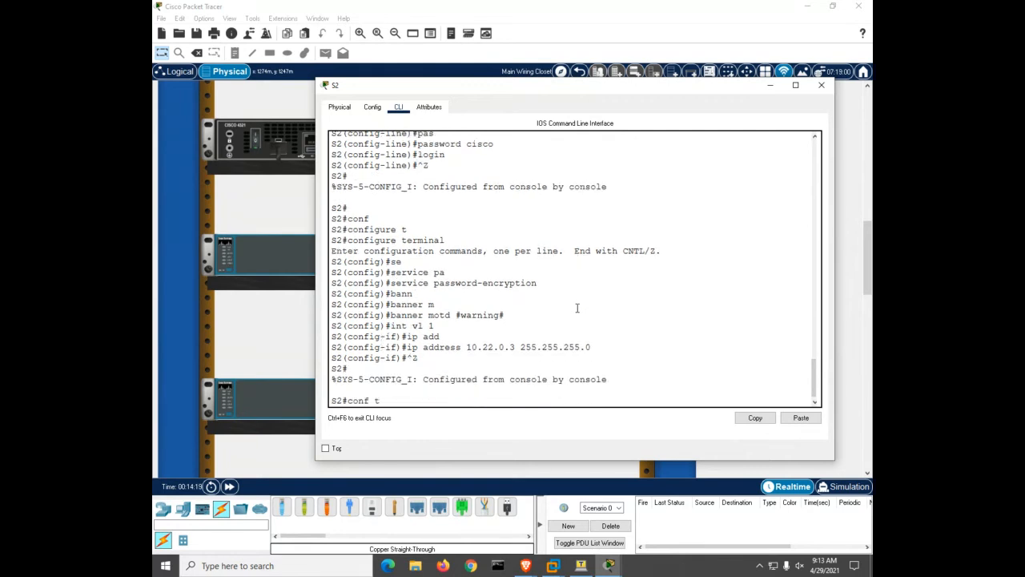
key("Return")
type("ip de")
key("Tab")
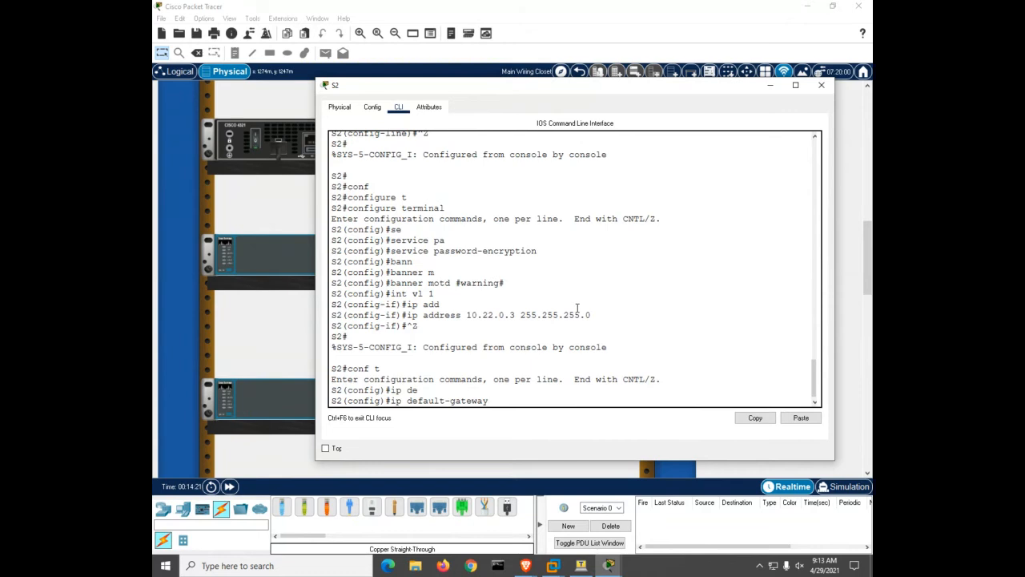
type("10.22.0")
key("Return")
Save S2's running configuration to the default startup-config file
key("ctrl+z")
key("Return")
key("Return")
key("Return")
key("Return")
key("Return")
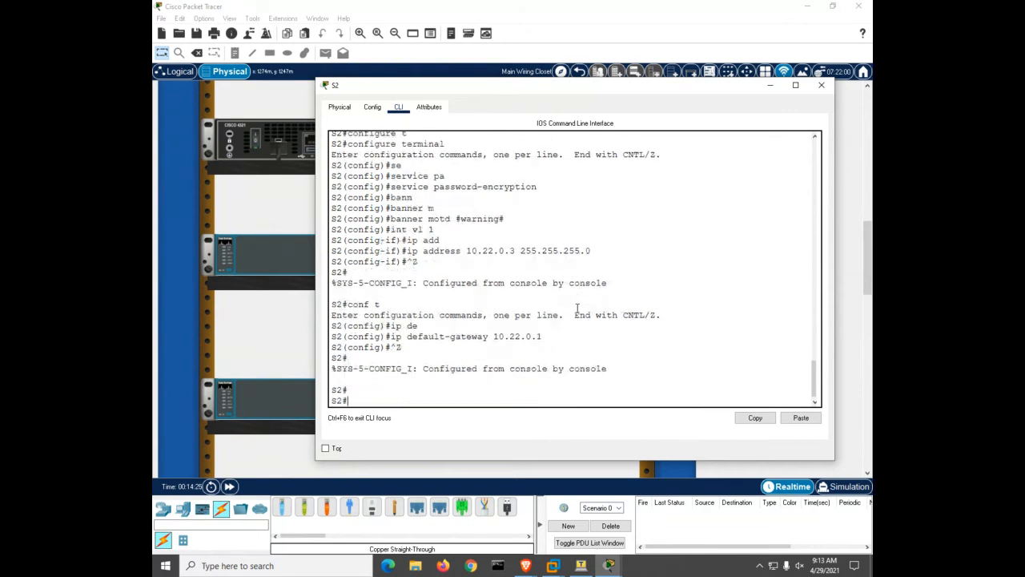
type("copy run st")
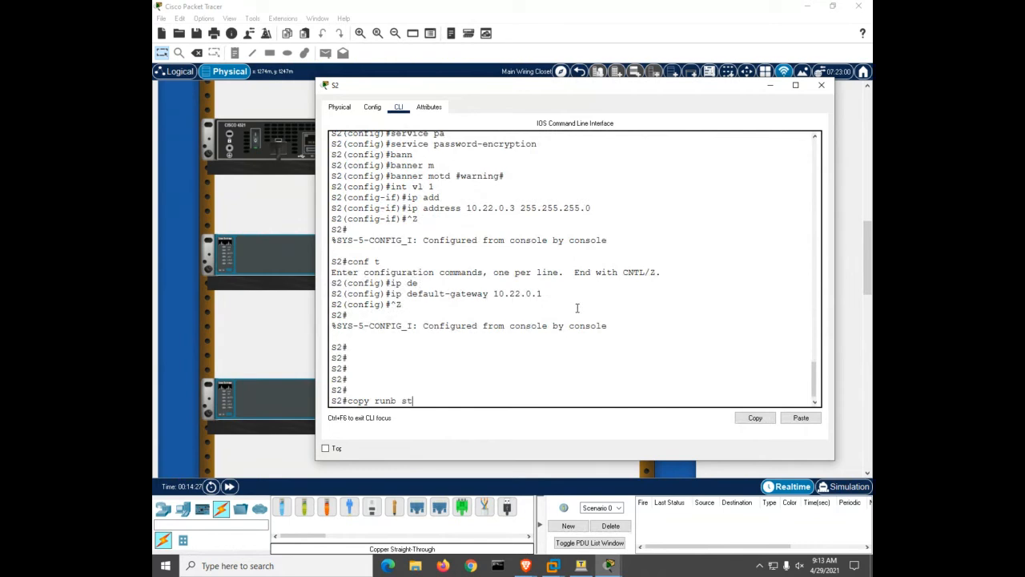
key("BackSpace")
type("tart")
key("Return")
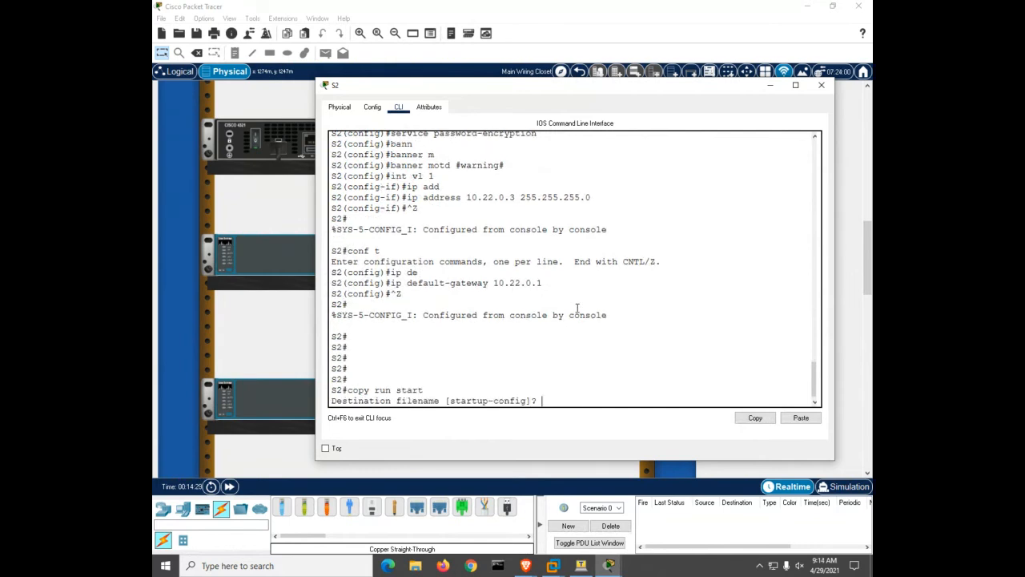
key("Return")
key("ctrl+z")
key("Return")
key("Return")
key("Return")
key("Return")
key("Return")
key("Return")
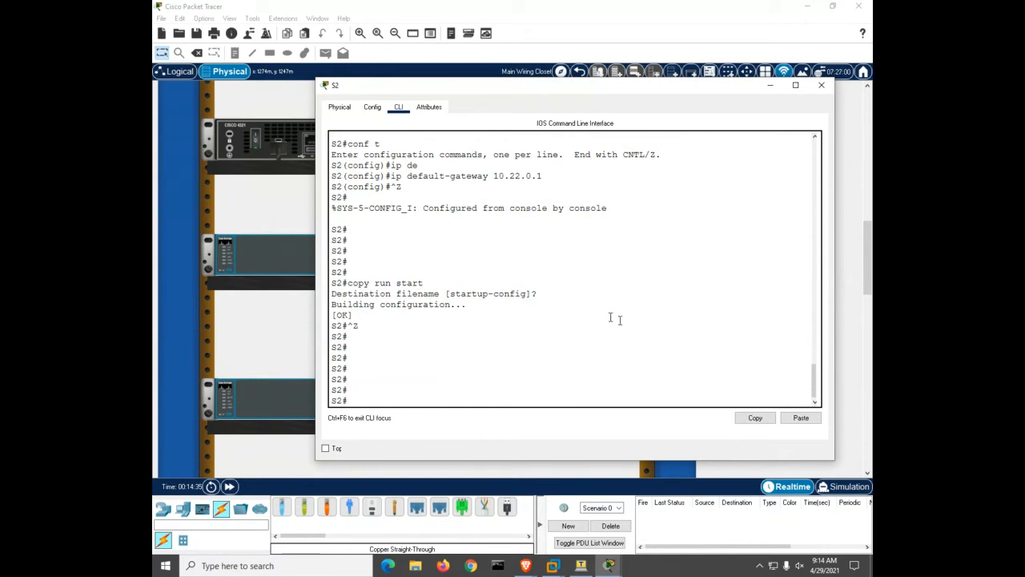
Switch to S1's console and display its interface summary with 'sh ip int b'
left_click(820, 85)
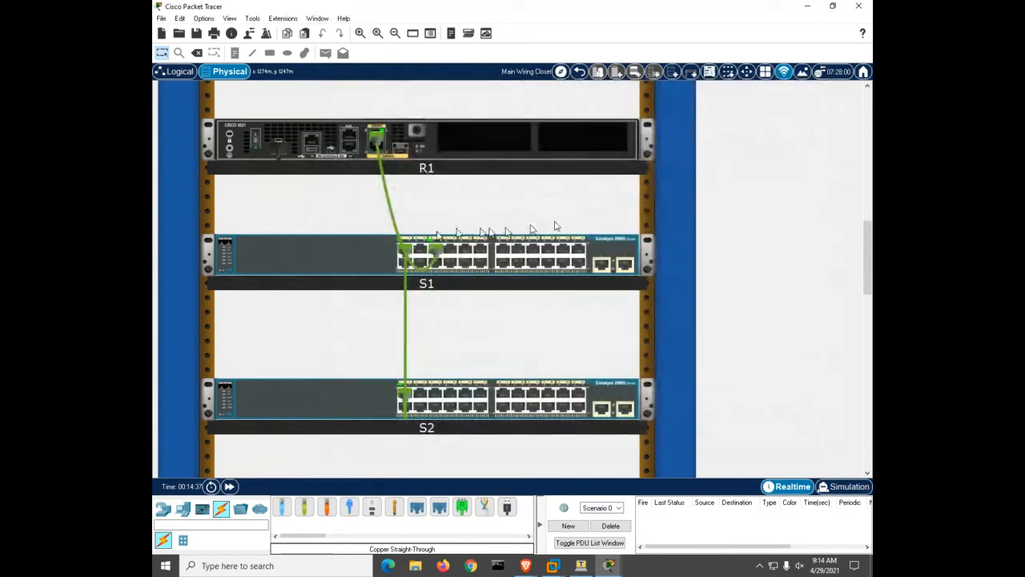
left_click(336, 245)
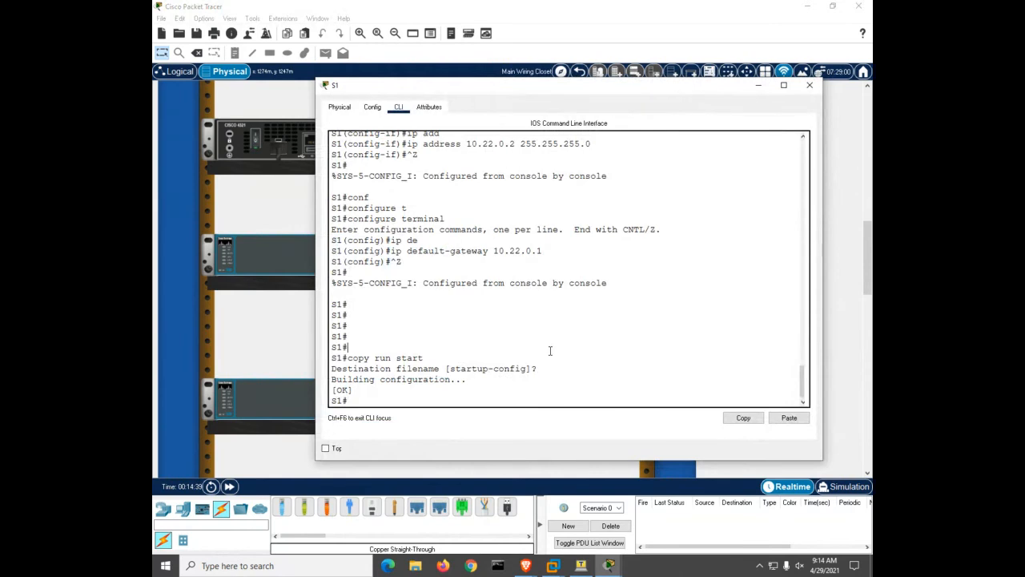
type("sh ip int b")
key("Return")
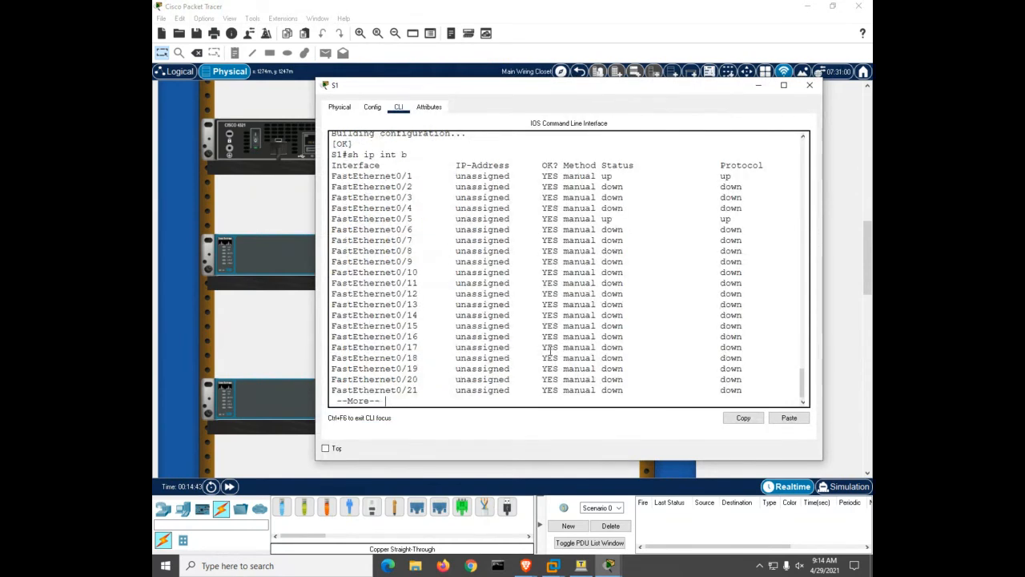
key("space")
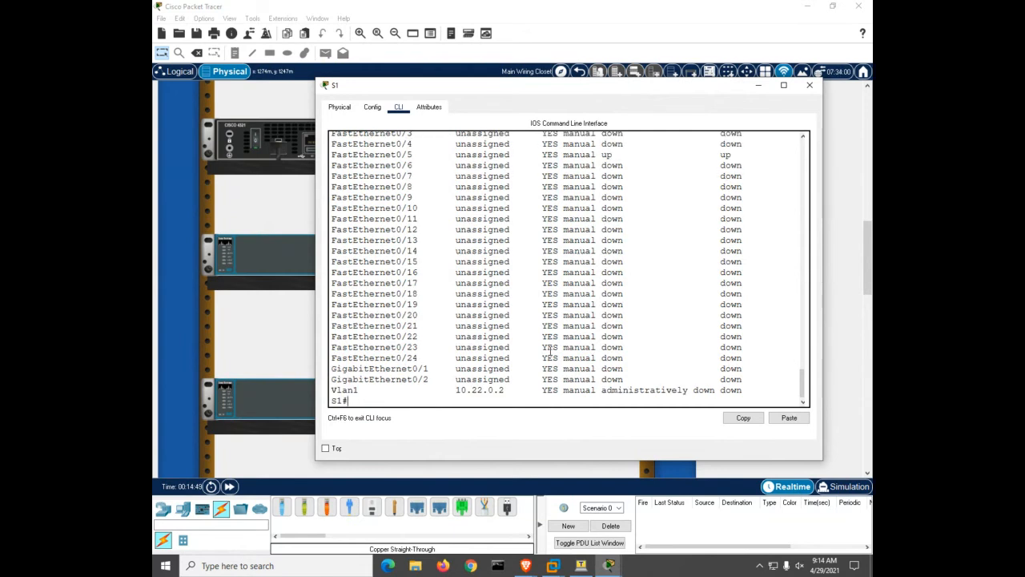
Bring S1's Vlan1 interface up with 'no shutdown' in global configuration
type("conf t")
key("Return")
type("int vl 1")
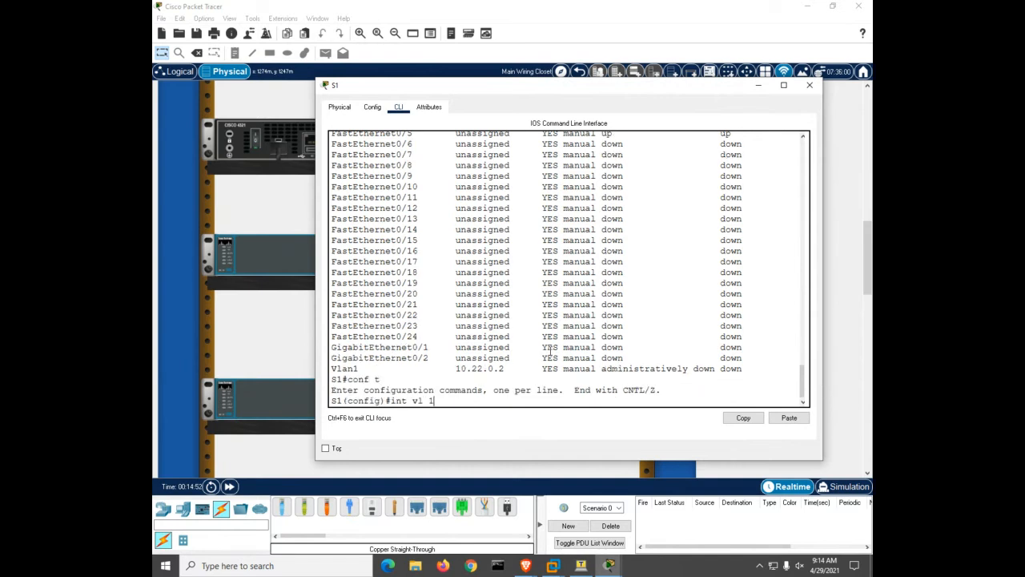
key("Return")
type("no sh")
key("Return")
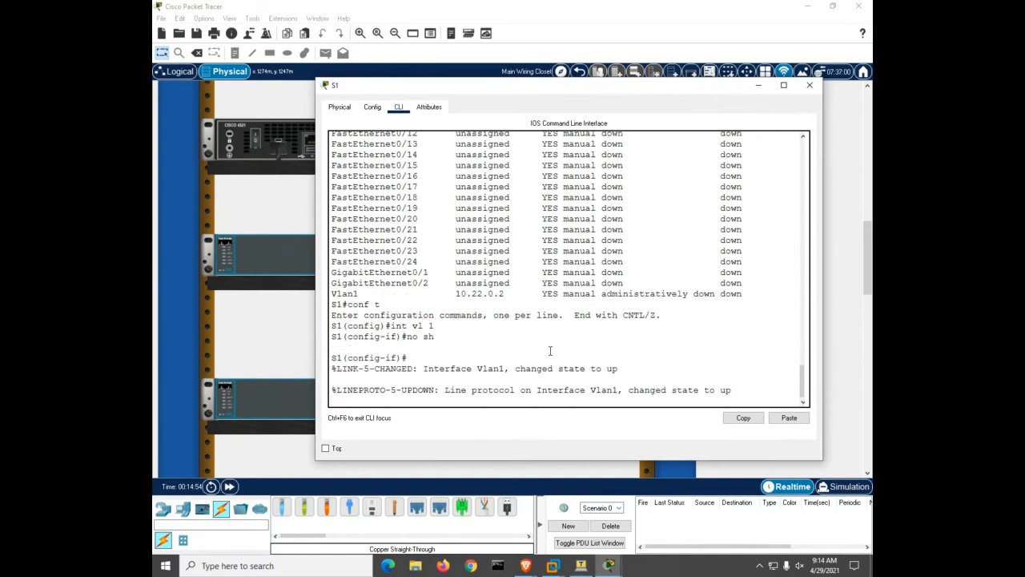
key("Return")
Bring S2's Vlan1 interface up with 'no shutdown' in global configuration
left_click(262, 413)
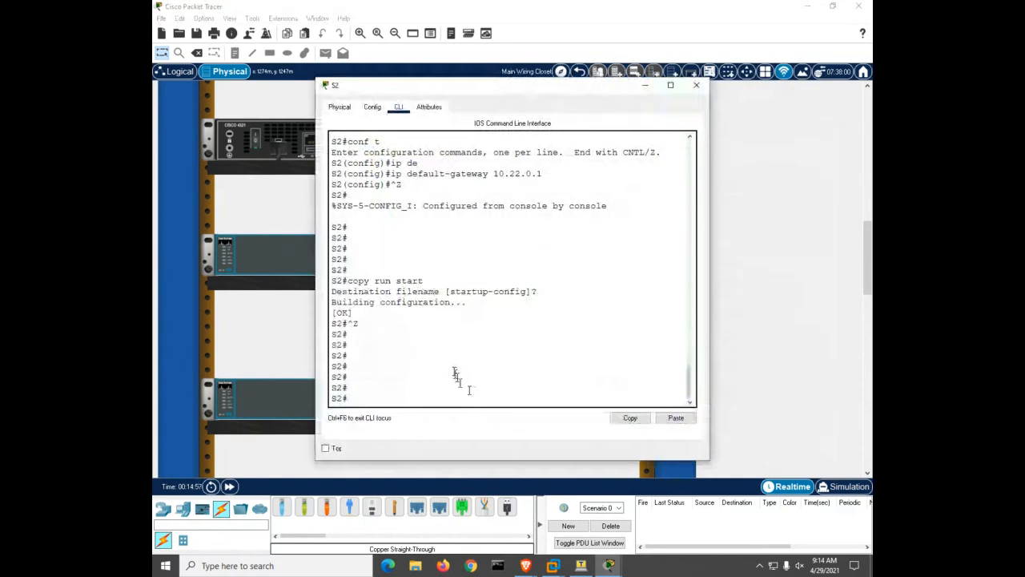
left_click(454, 370)
type("conf t")
key("Return")
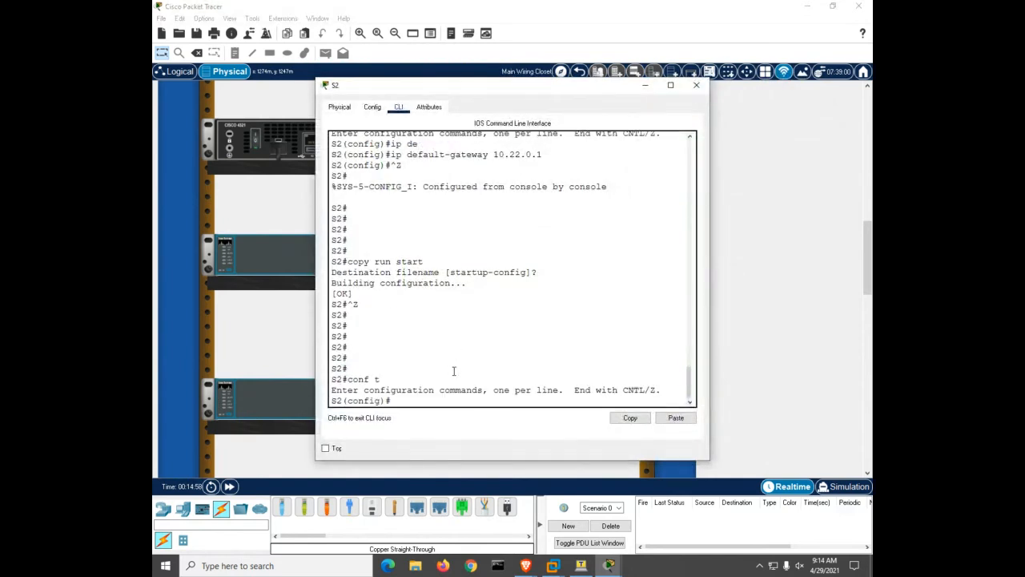
type("int vl 1")
key("Return")
type("no sh")
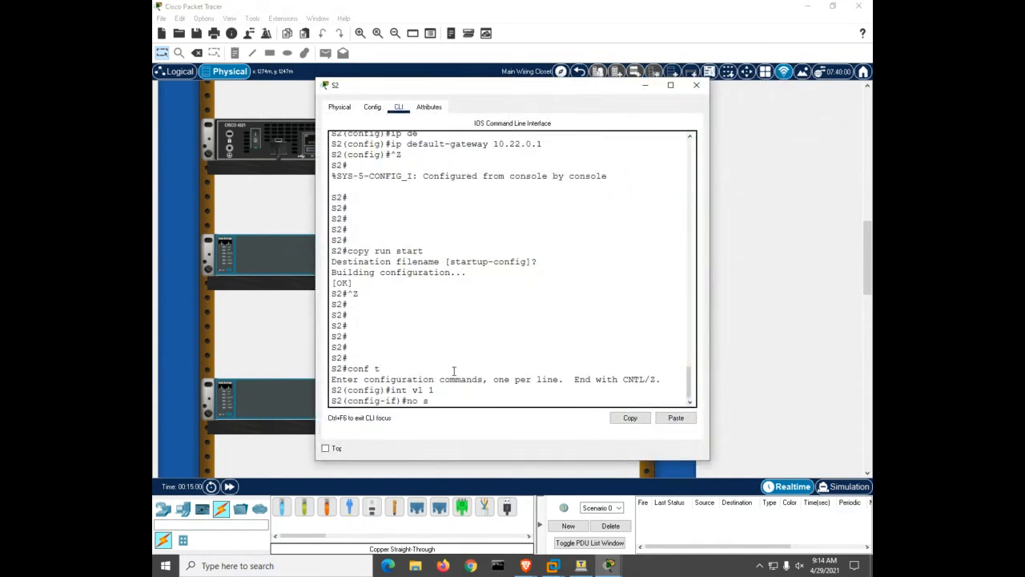
key("Return")
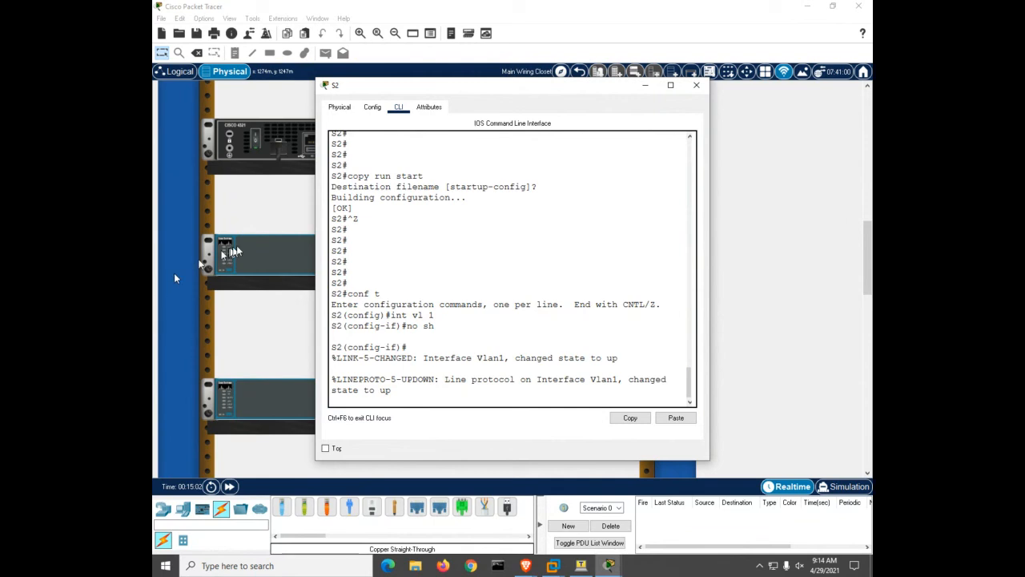
left_click(262, 246)
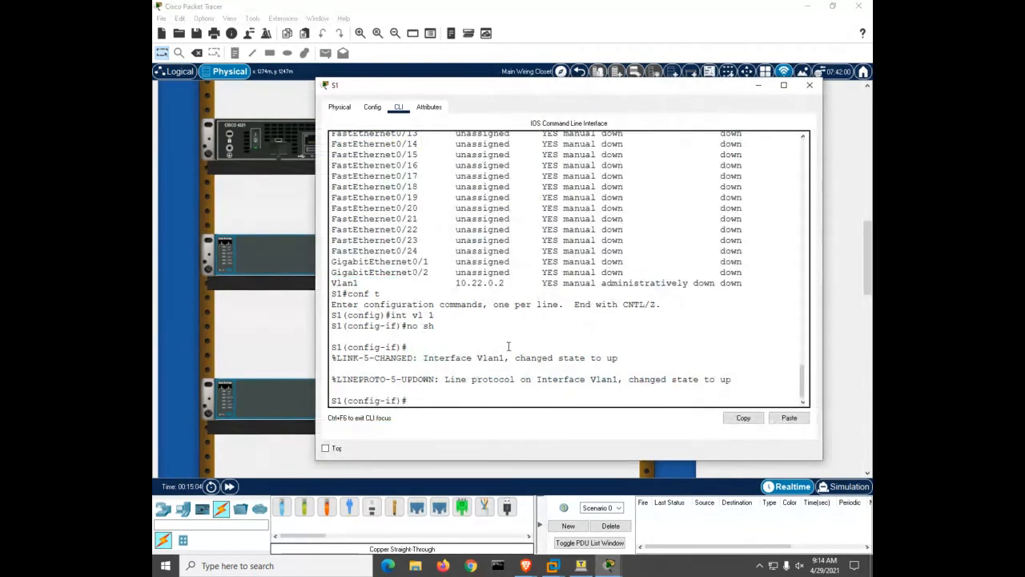
Exit configuration mode on S1 and review the interface summary showing Vlan1 up
key("ctrl+z")
key("Return")
key("Return")
key("Return")
key("Return")
type("sh ip int b")
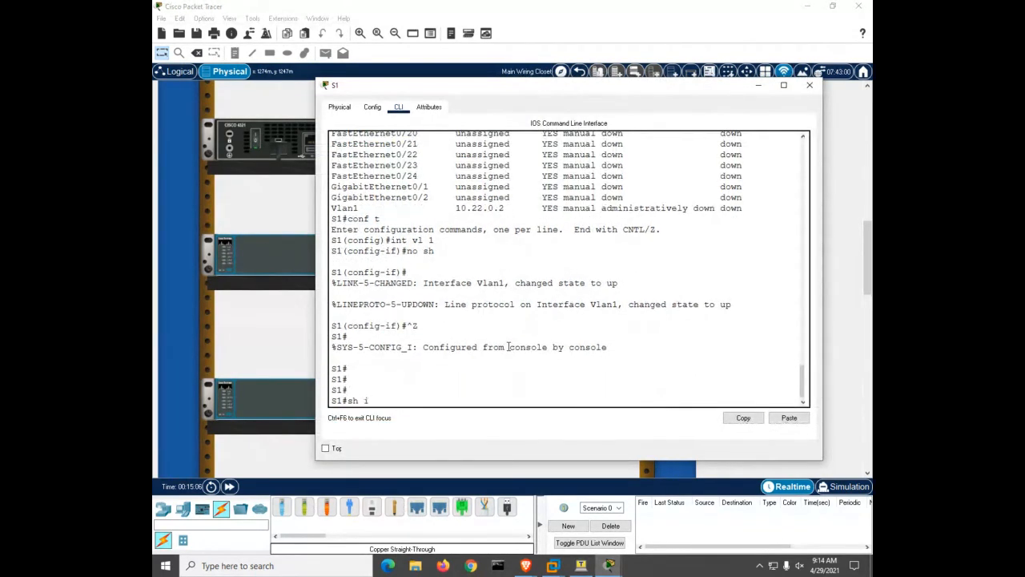
key("Return")
key("space")
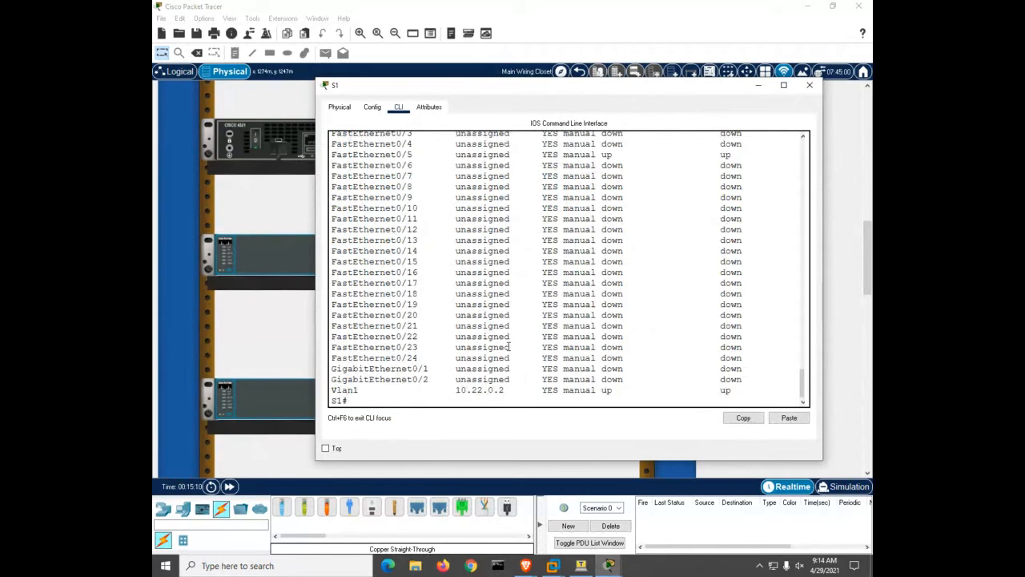
Ping 10.22.0.1 and 10.22.0.3 twice each from S1, then list CDP neighbours S2 and R1
type("ping 10.22.0.1")
key("Return")
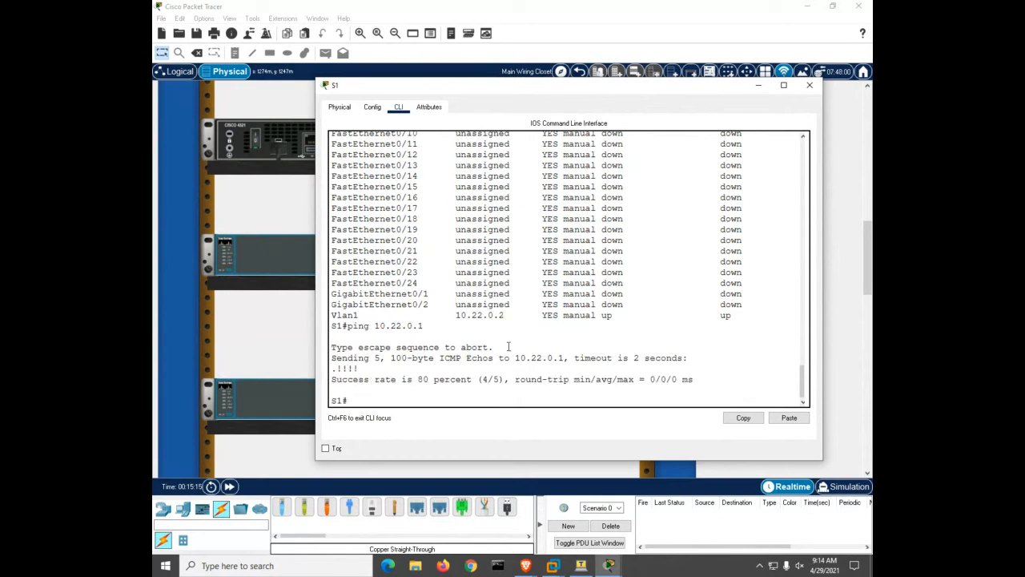
key("Up")
key("Return")
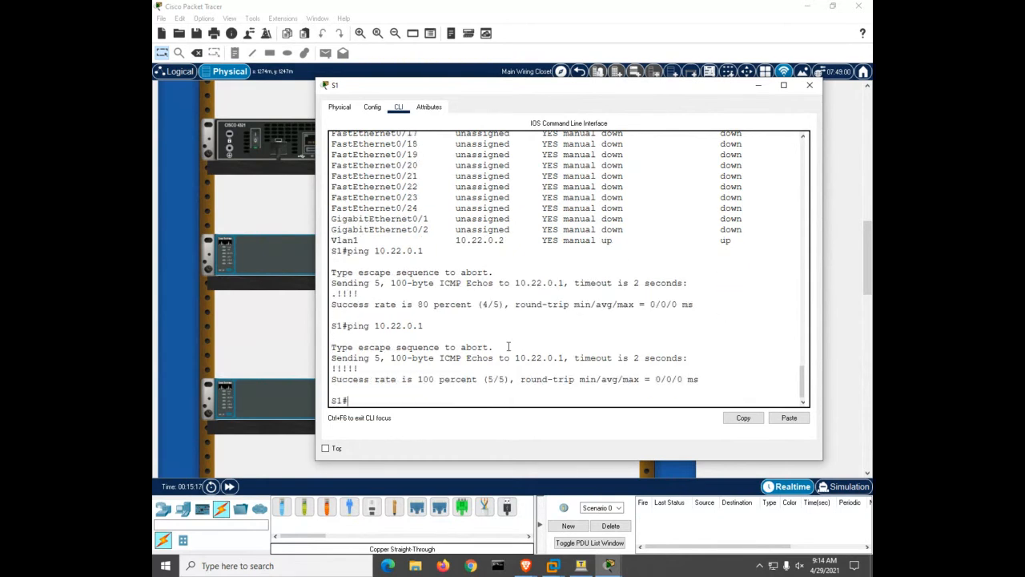
type("ping 10.22.0.3")
key("Return")
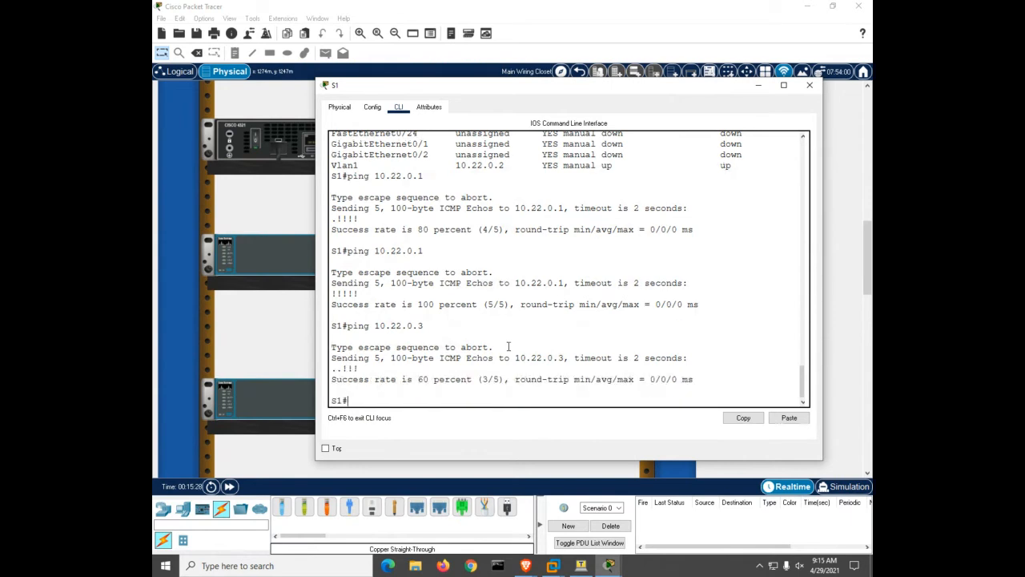
key("Up")
key("Return")
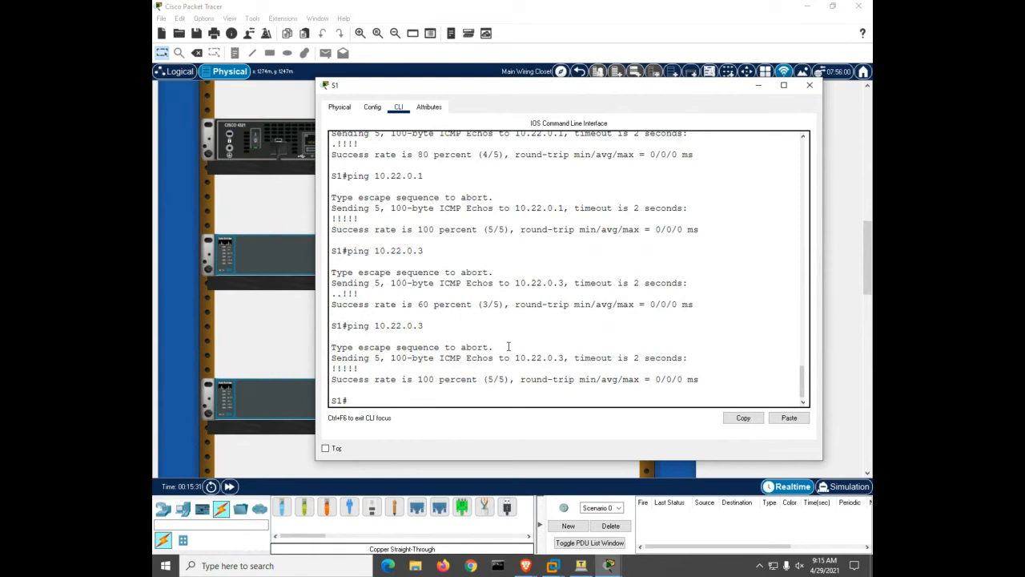
type("sh cdp n")
key("Return")
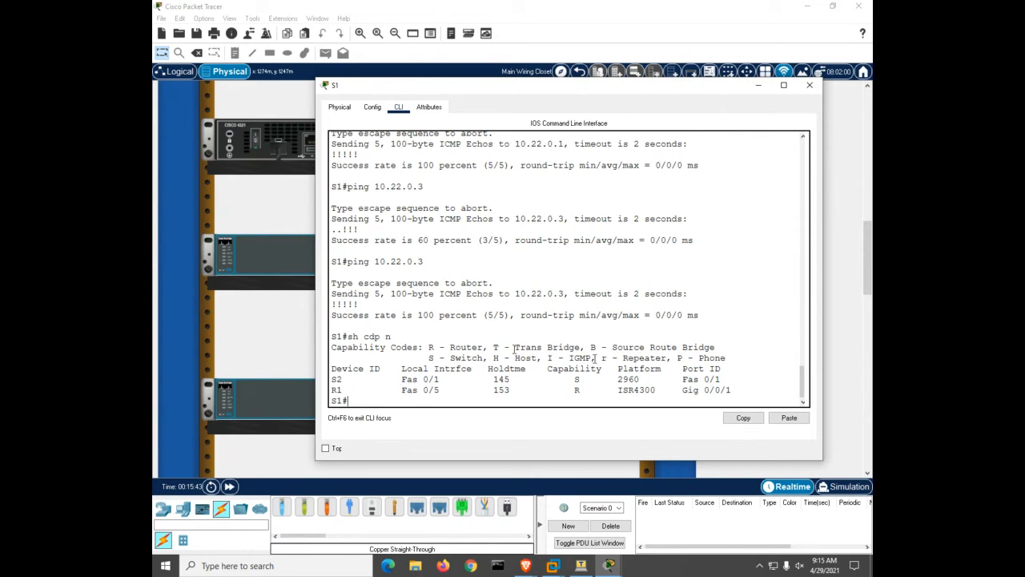
On S2, exit configuration mode and ping gateway 10.22.0.1 twice, reaching 100 percent success
left_click(809, 85)
left_click(341, 396)
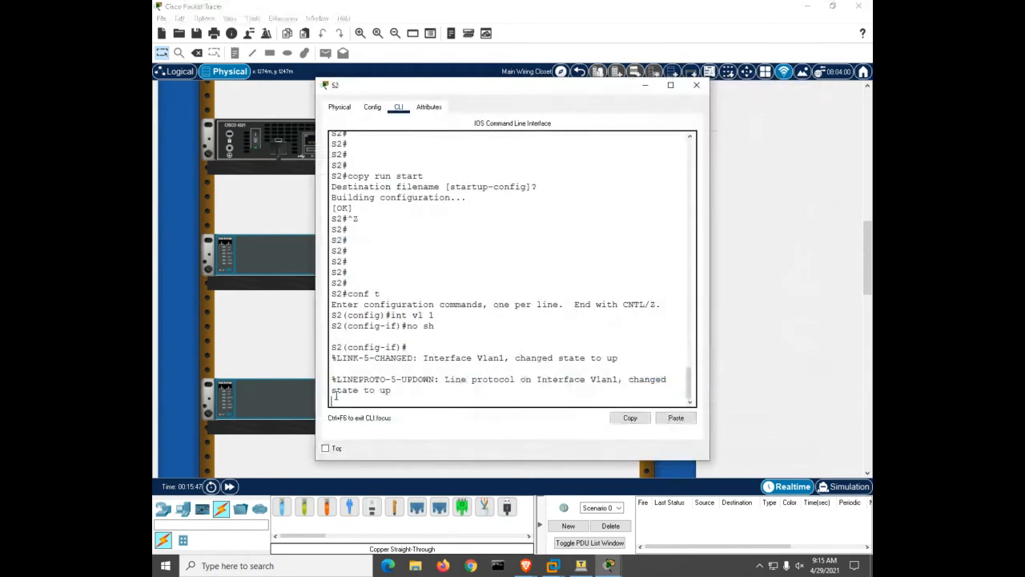
key("Return")
key("ctrl+z")
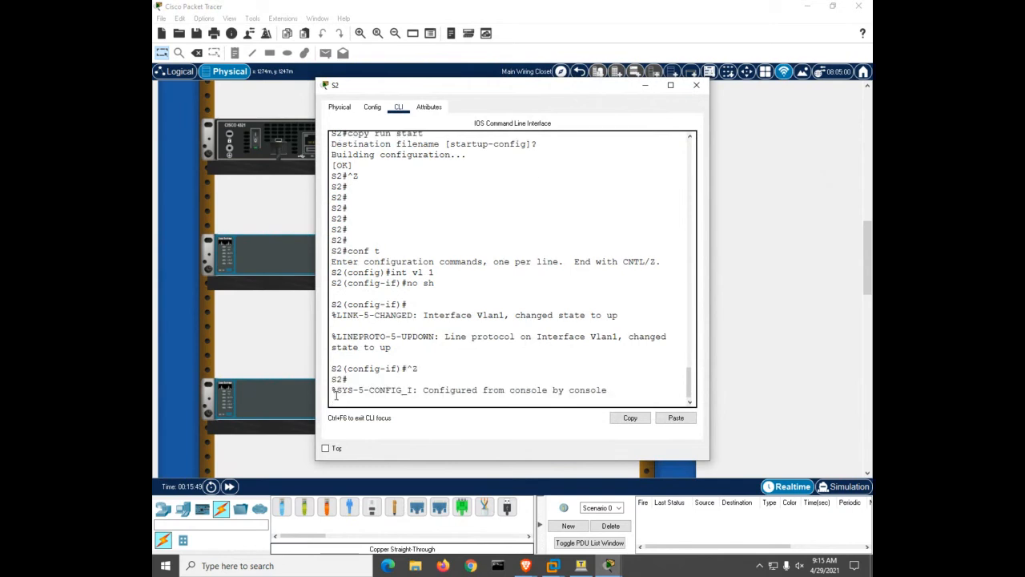
key("Return")
key("Return")
key("Return")
type("ping")
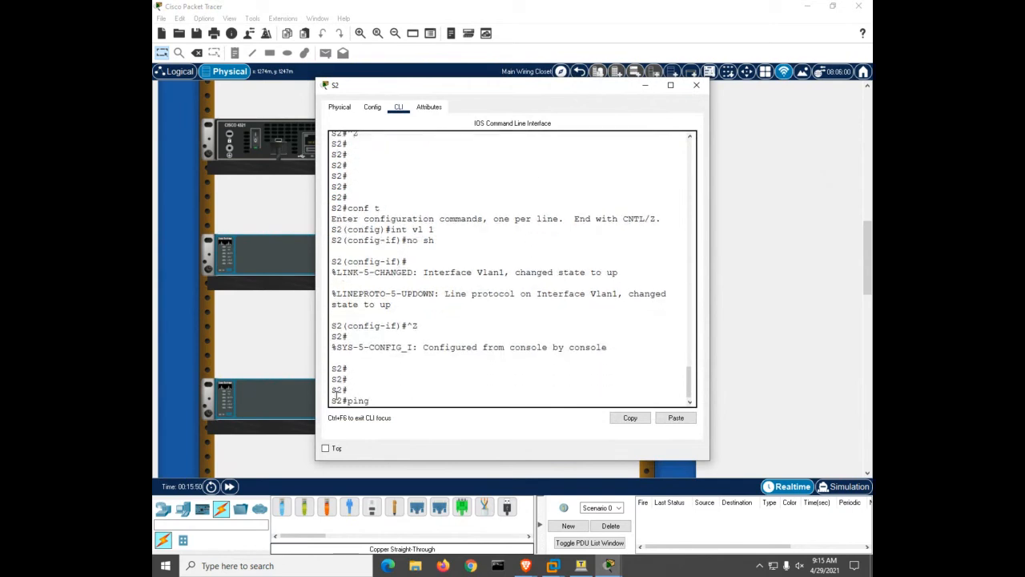
type(" 10.22.0.1")
key("Return")
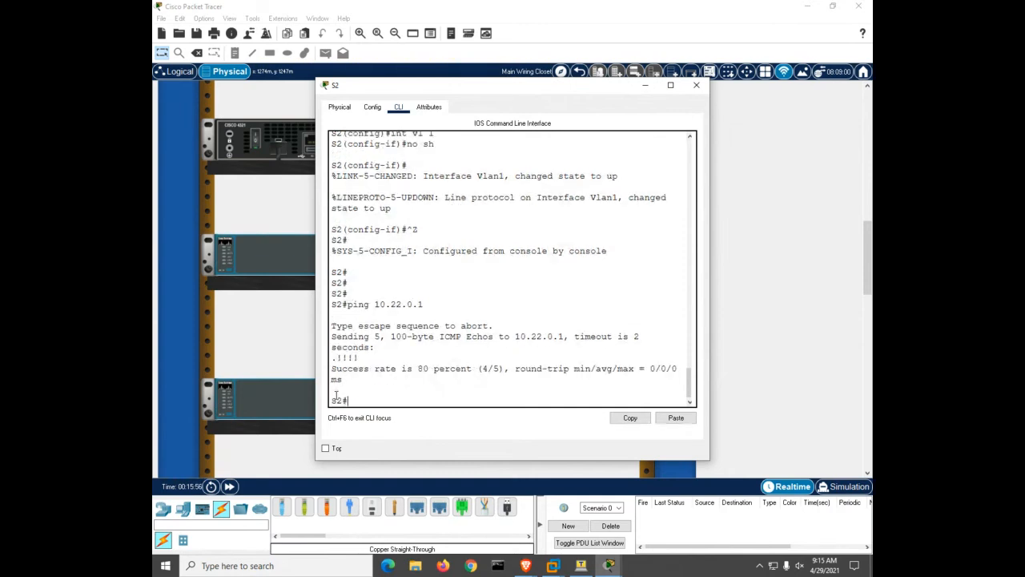
key("Up")
key("Return")
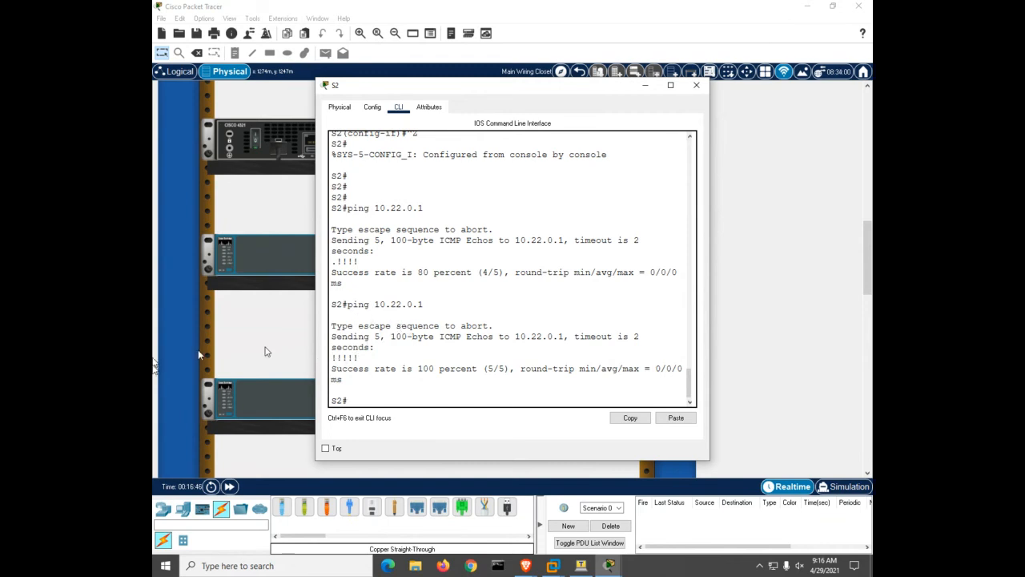
Close S2's console window to return to the rack of R1, S1 and S2
left_click(691, 85)
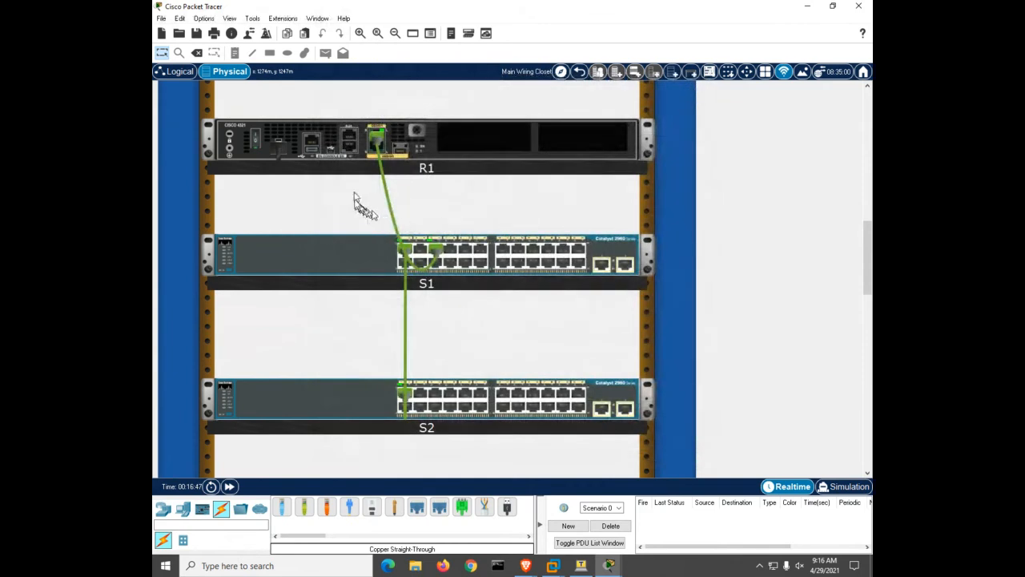
On R1, run 'show cdp entry S1' to show S1 at 10.22.0.2 running IOS 15.0(2)SE4
left_click(447, 142)
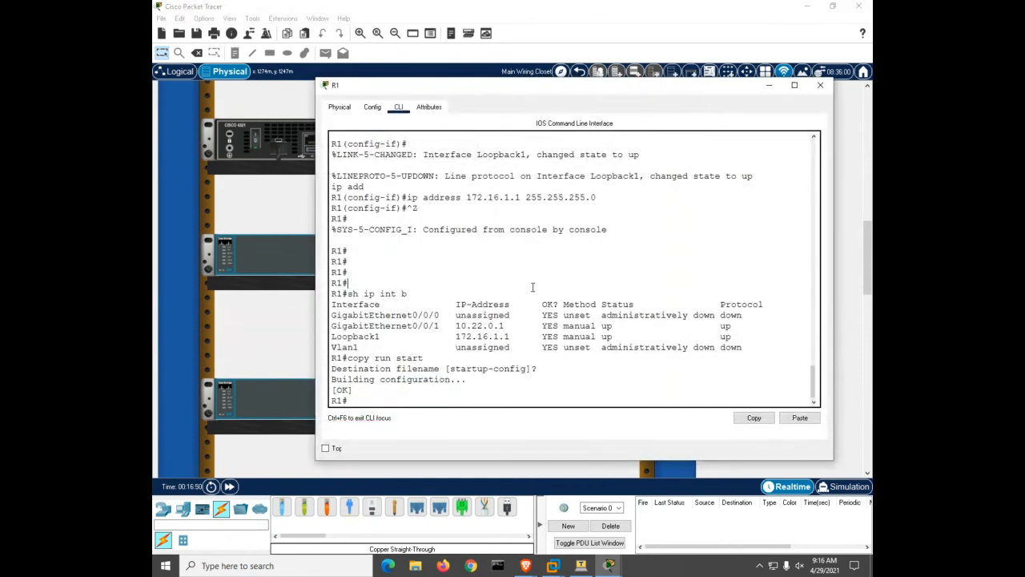
type("sh")
key("Tab")
type("cd")
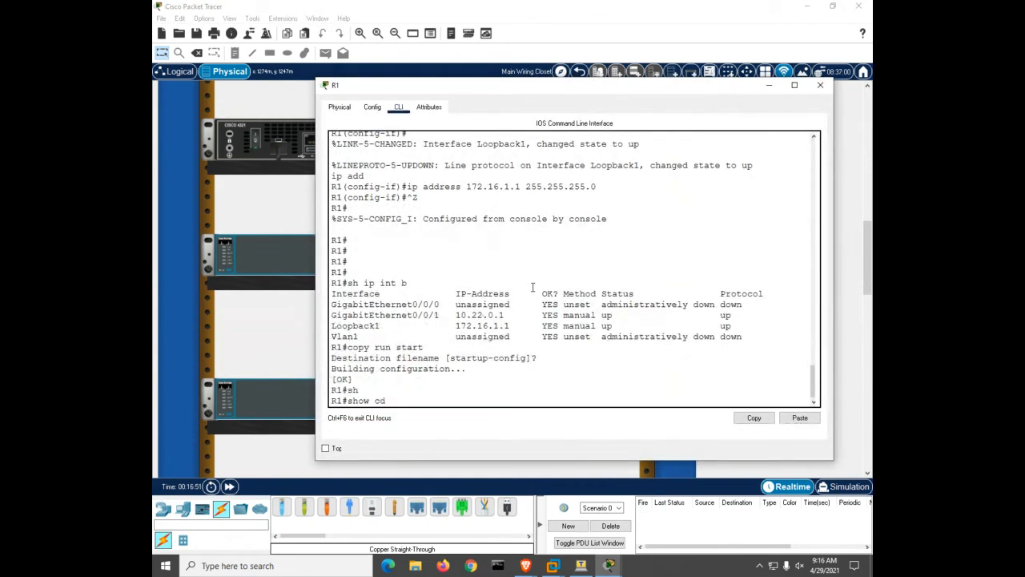
type("p e")
key("Tab")
type("S1")
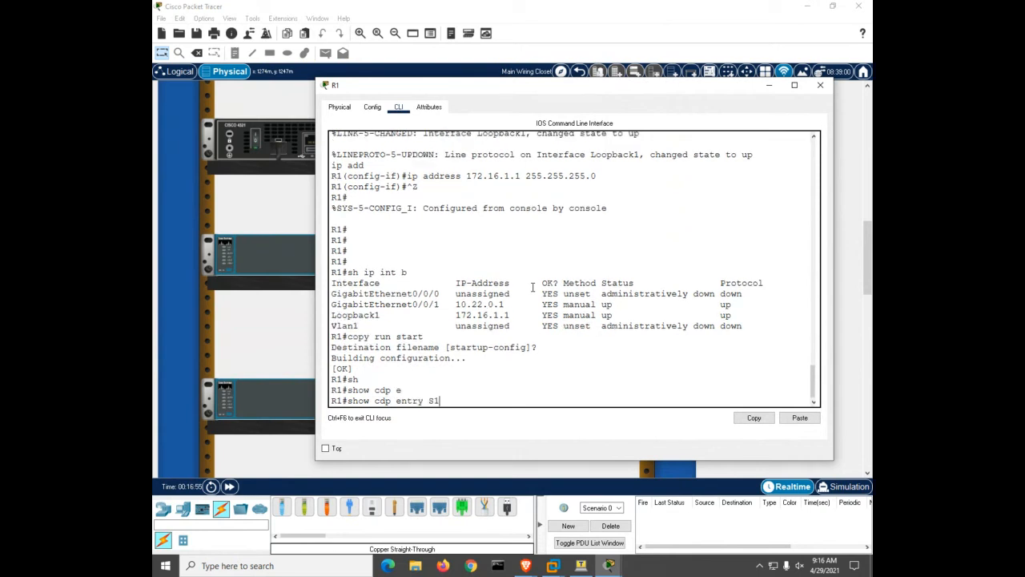
key("Return")
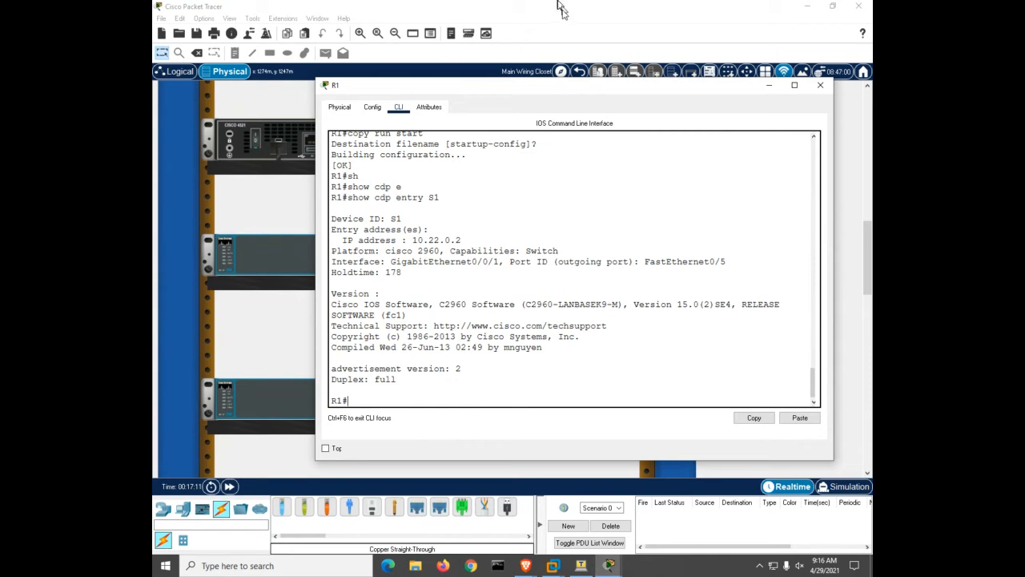
left_click_drag(618, 304, 739, 304)
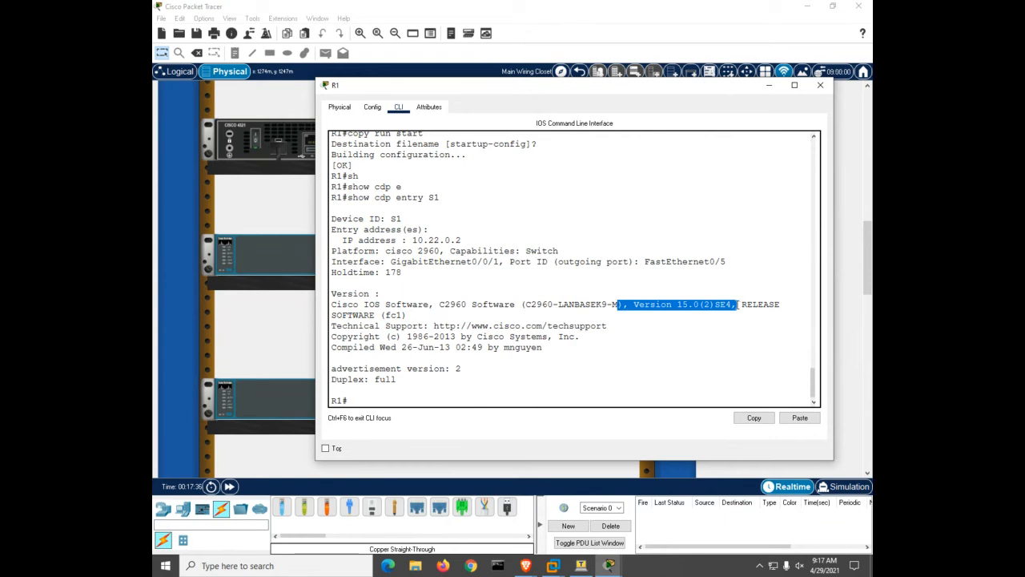
Display R1's CDP traffic counters with 'show cdp traffic'
left_click(580, 338)
type("sh")
key("Tab")
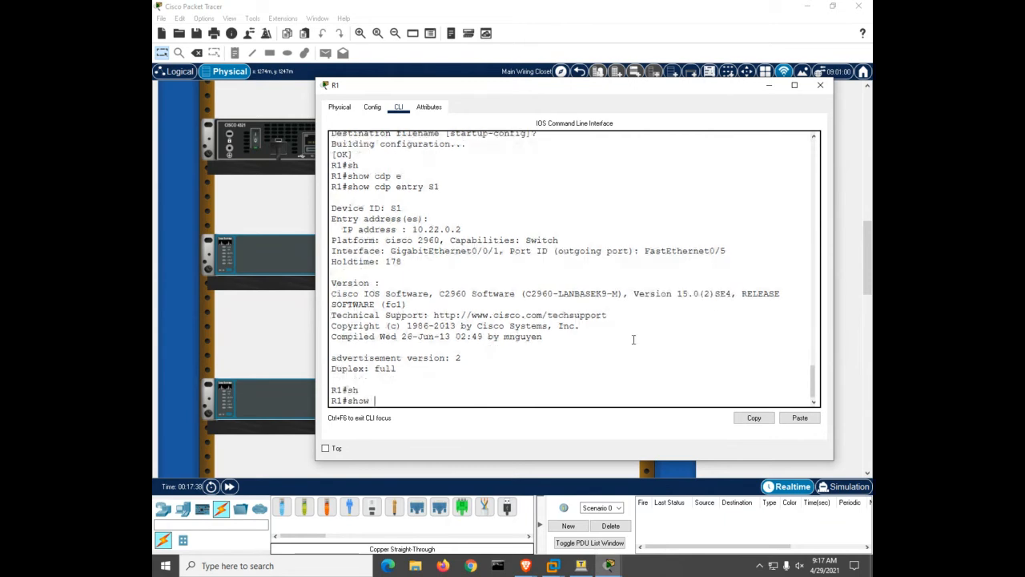
type("cdp tr")
key("Tab")
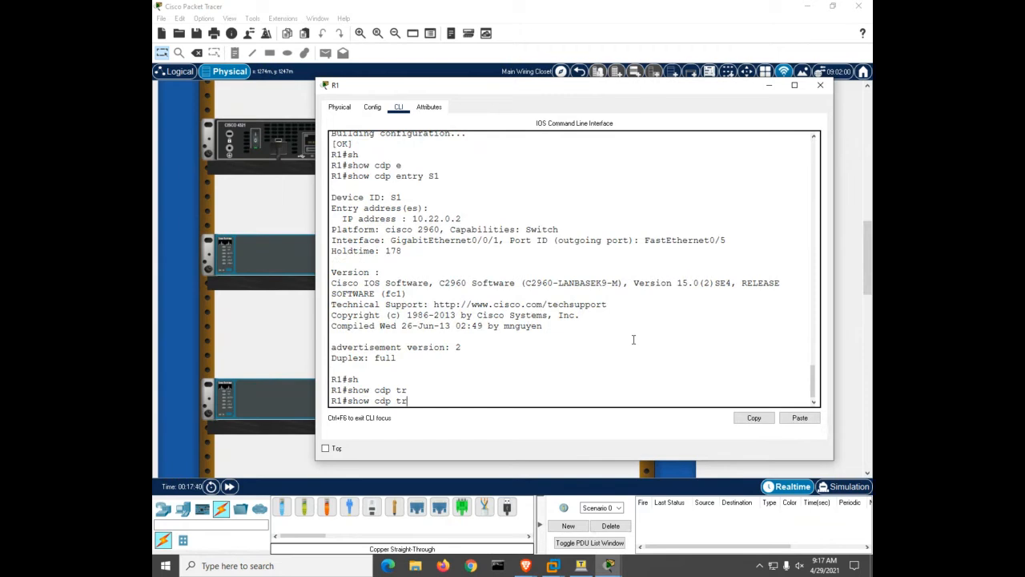
type("a")
key("Return")
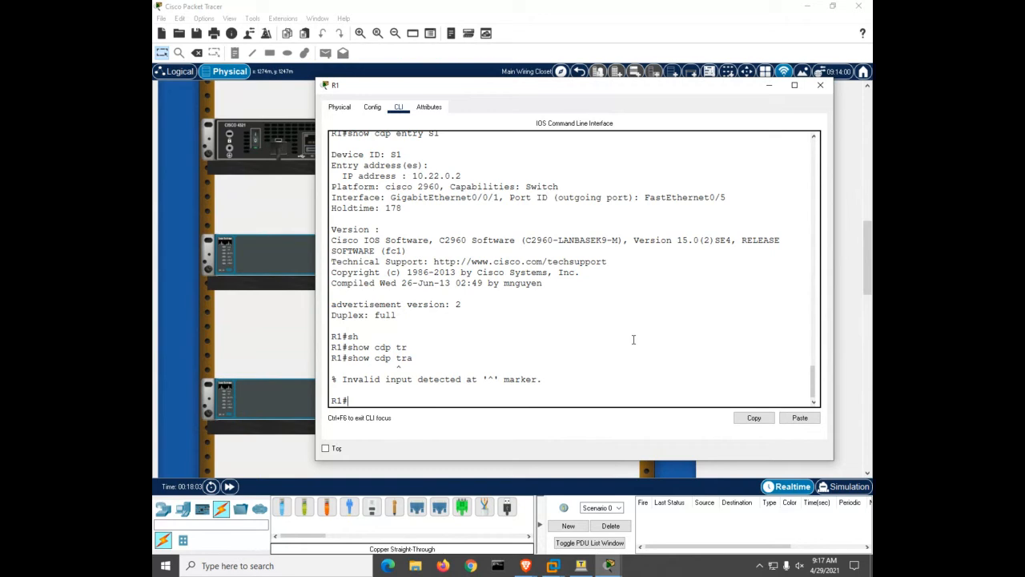
Rerun 'show cdp entry S1' on R1 and highlight S1's IP address and platform
left_click(517, 323)
type("sh")
key("Tab")
type("cdp")
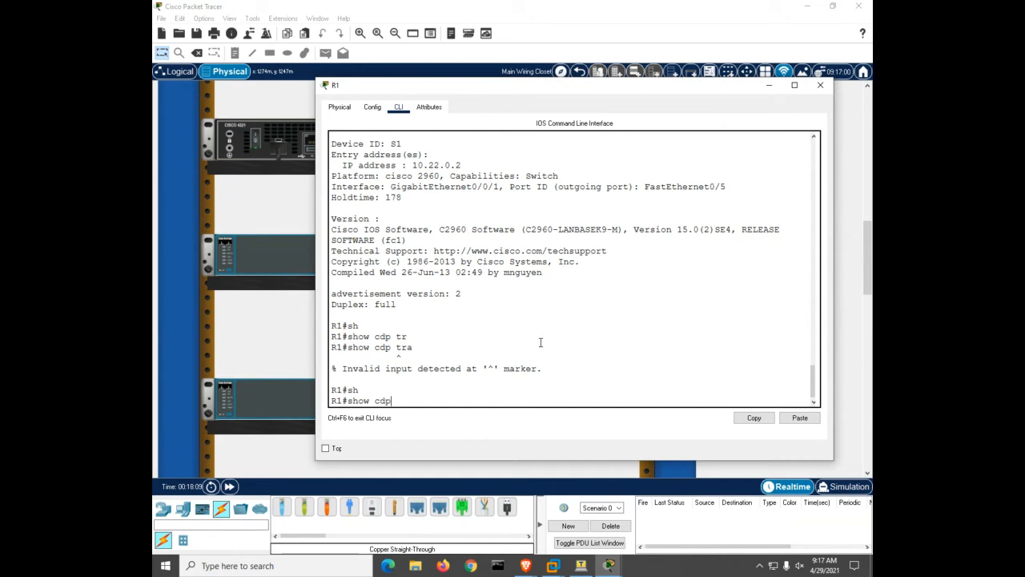
type(" e")
key("Tab")
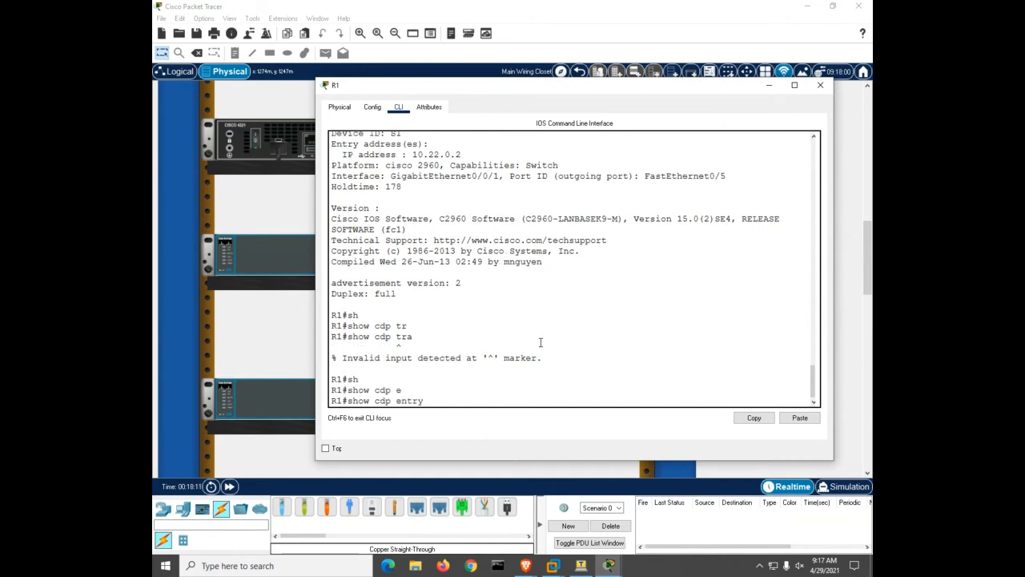
type("S1")
key("Return")
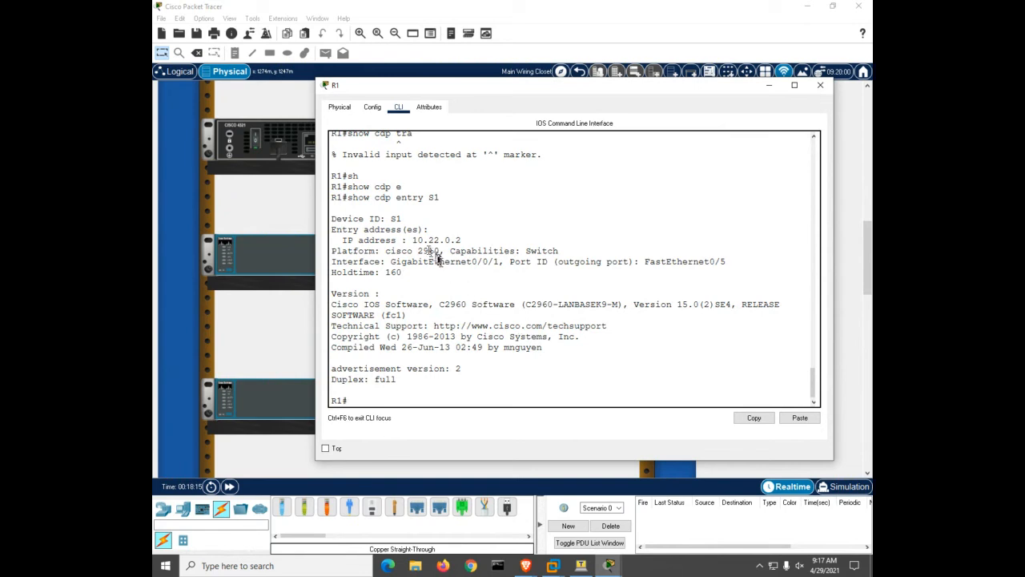
left_click_drag(407, 240, 489, 250)
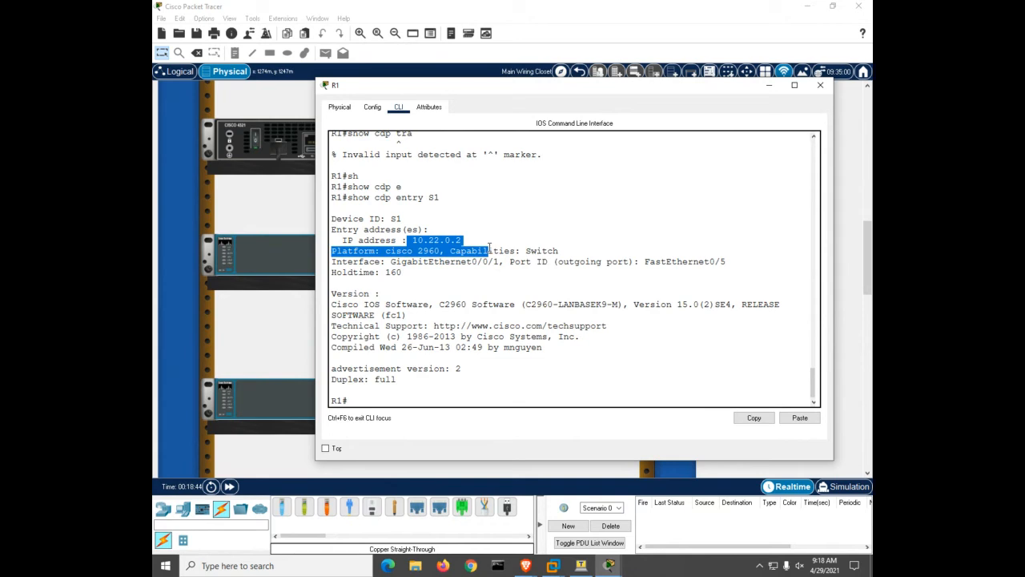
Try 'no cdp run' at the R1# prompt, which is rejected as invalid input
left_click(533, 305)
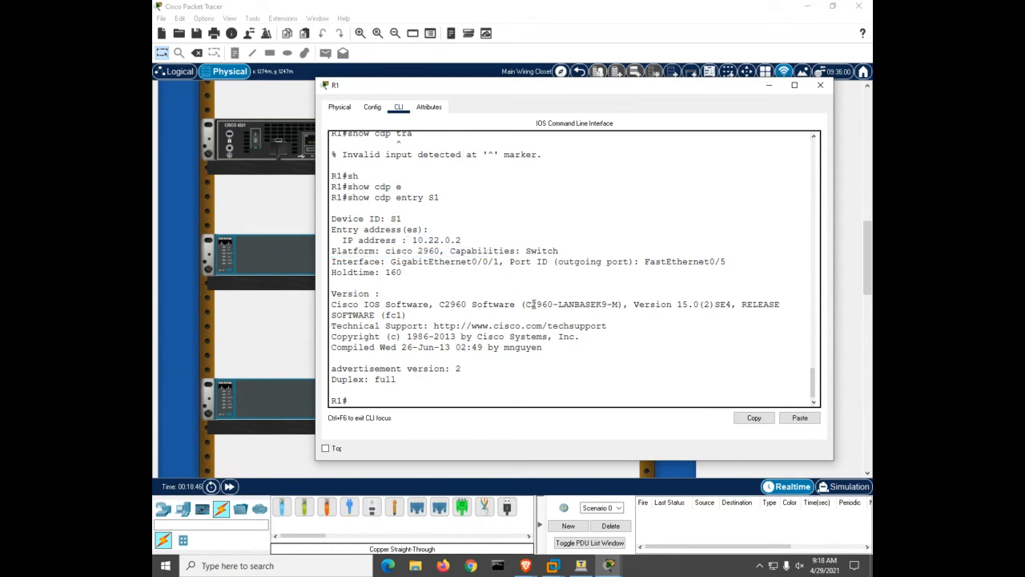
type("no cdp run")
key("Return")
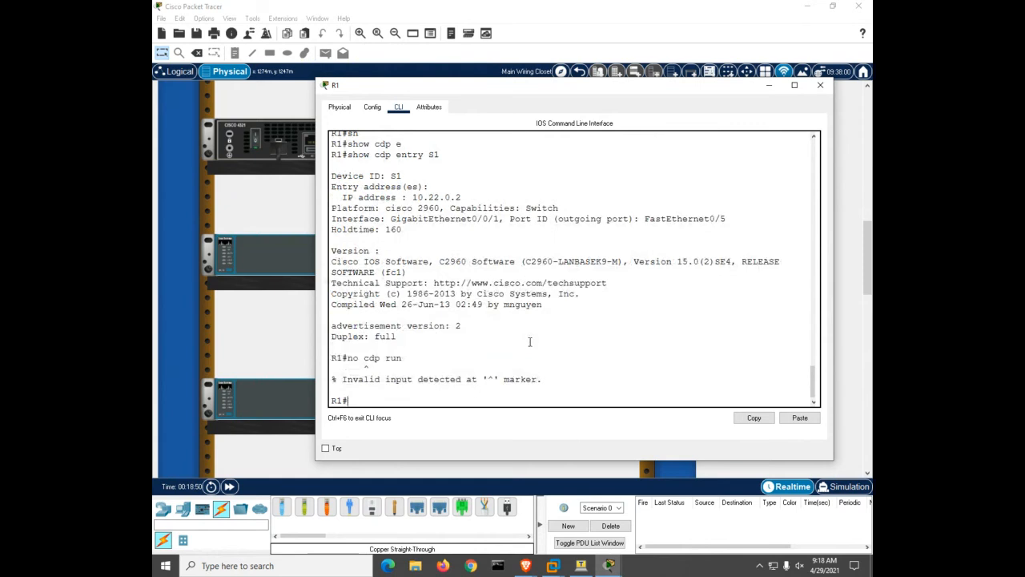
Disable CDP globally on R1 with 'no cdp run' in configuration mode
type("conf t")
key("Return")
type("no cdp run")
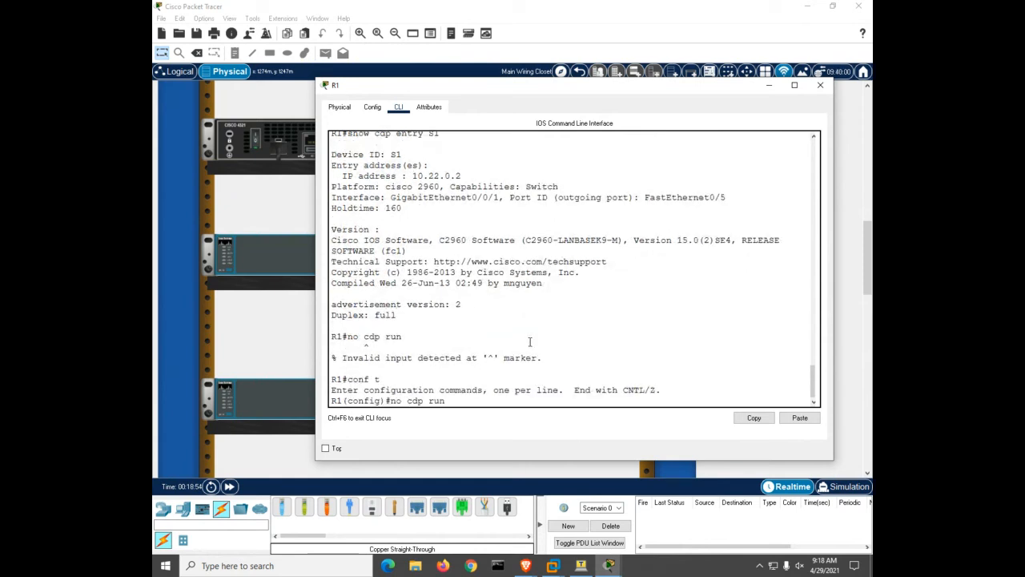
key("Return")
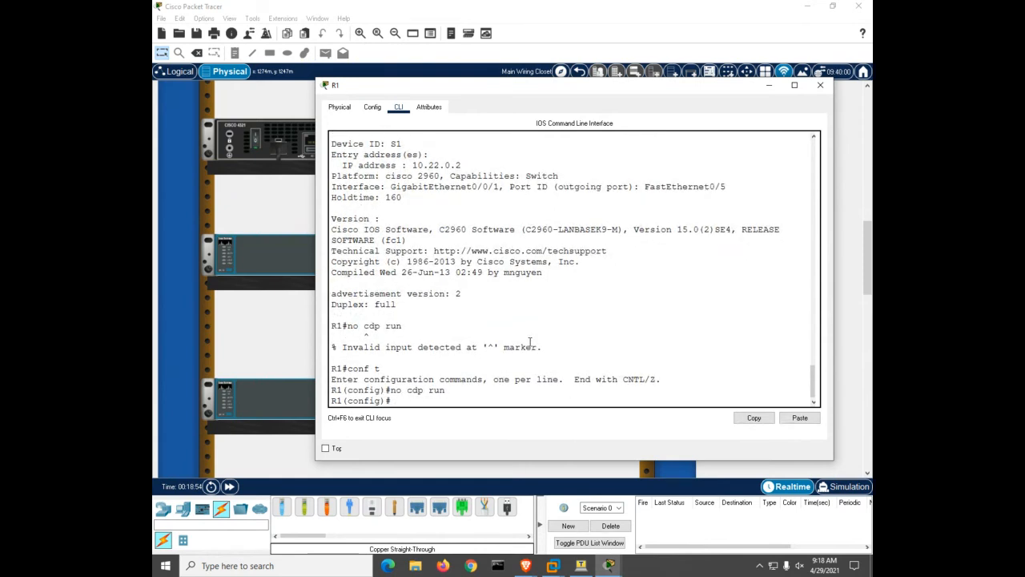
Disable CDP globally on S1 with 'conf t' and 'no cdp run'
left_click(282, 258)
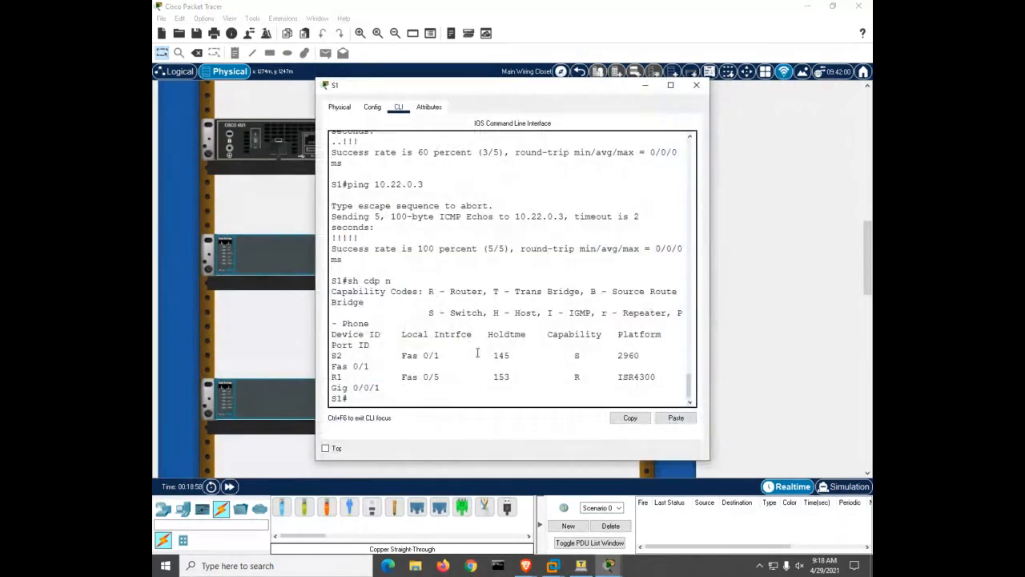
type("conf t")
key("Return")
type("no cdp r")
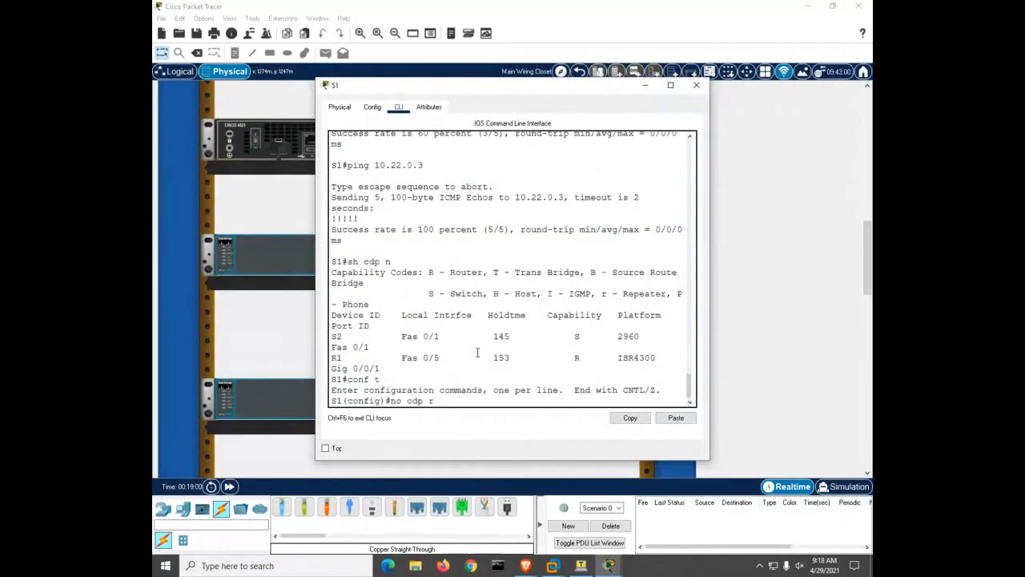
type("un")
key("Return")
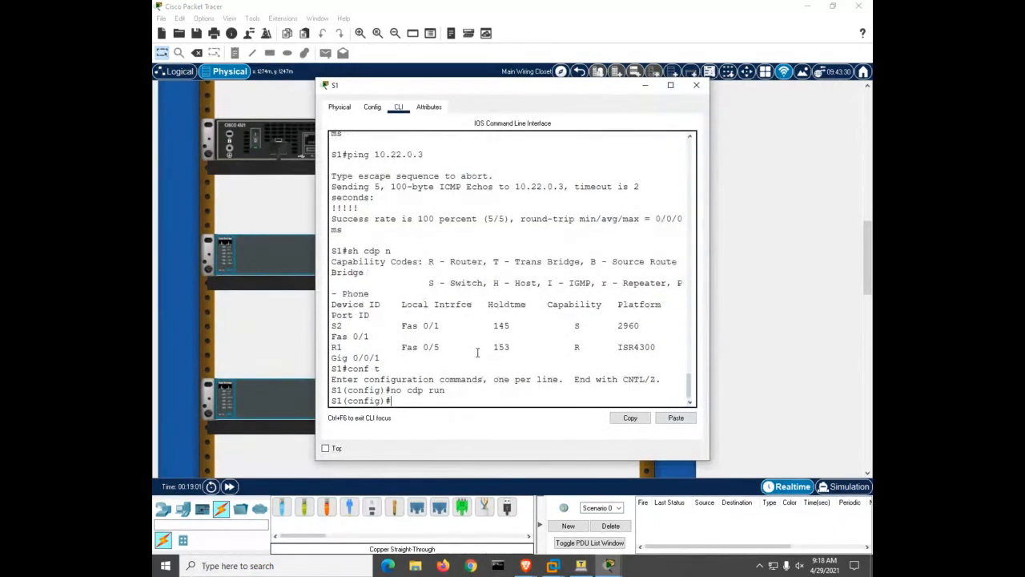
left_click(284, 419)
Disable CDP globally on S2 with 'conf t' and 'no cdp run'
left_click(272, 404)
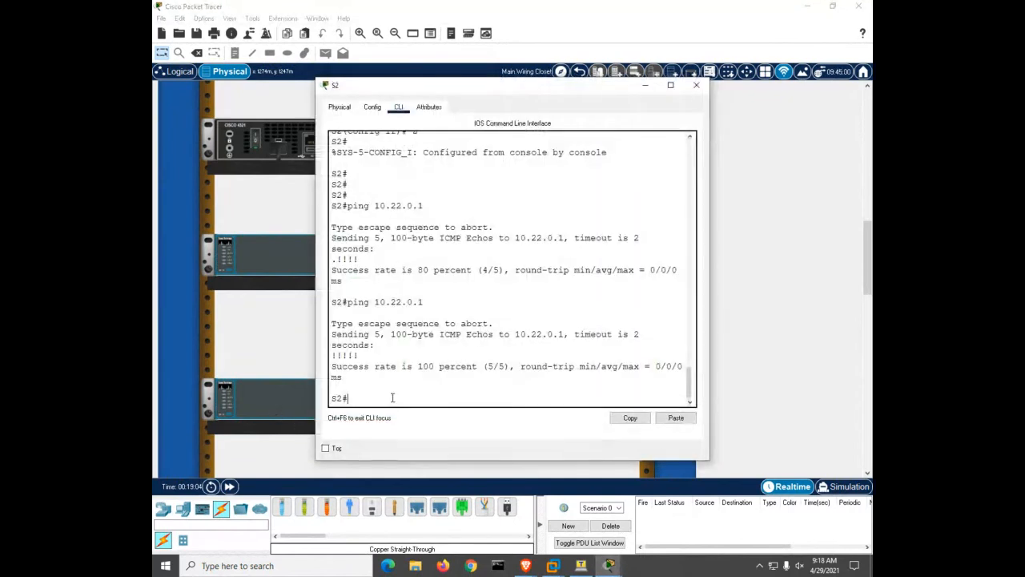
type("conf t")
key("Return")
type("no cd")
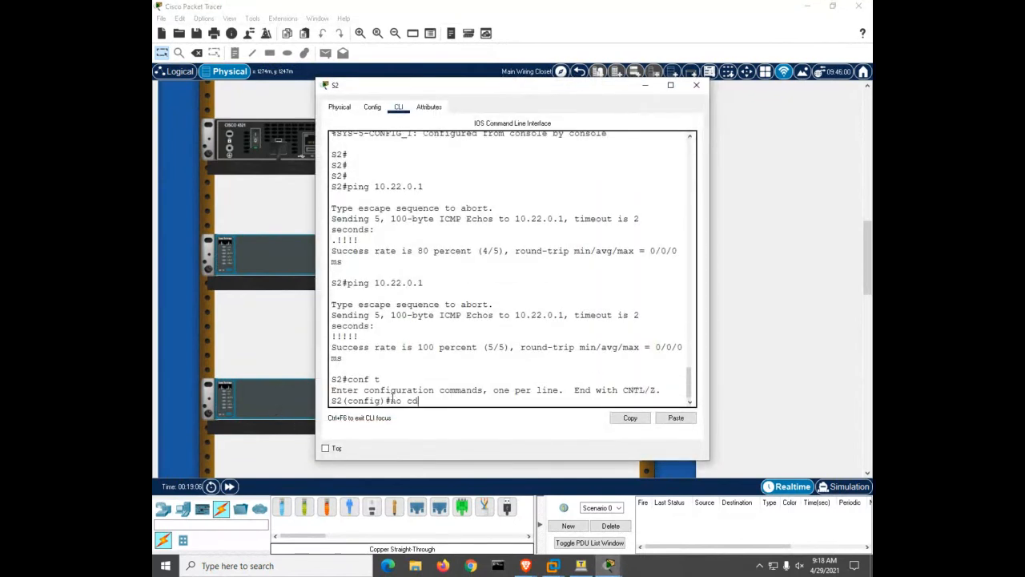
type("p run")
key("Return")
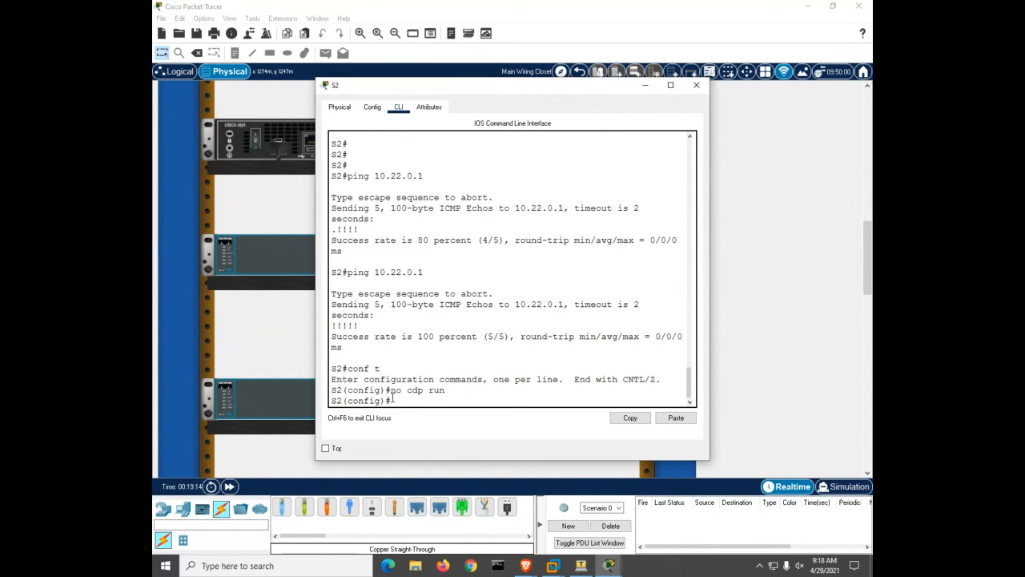
Enable LLDP with 'lldp run' on S2, S1 and R1
type("lldp run")
key("Return")
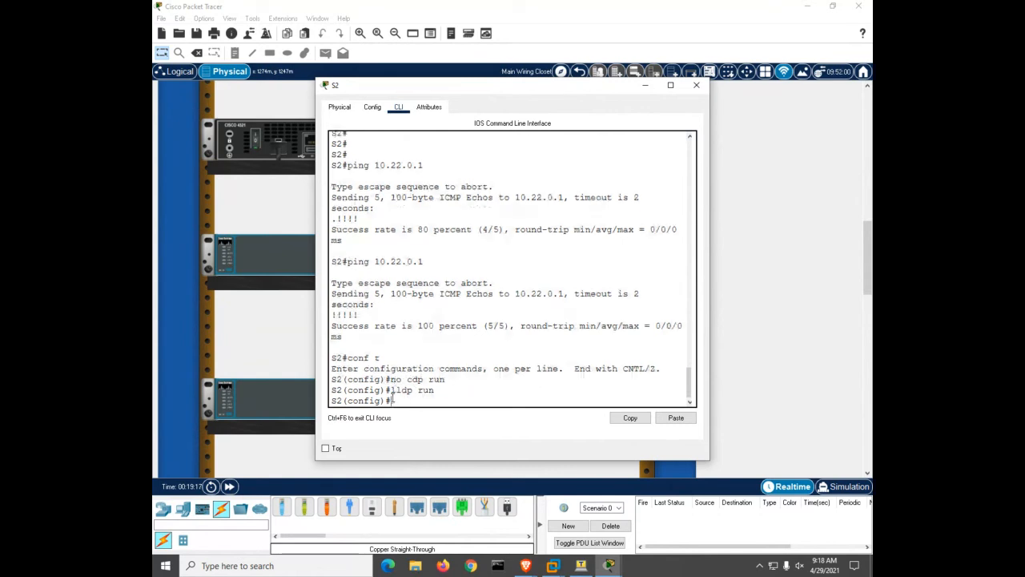
left_click(280, 253)
type("lldp run")
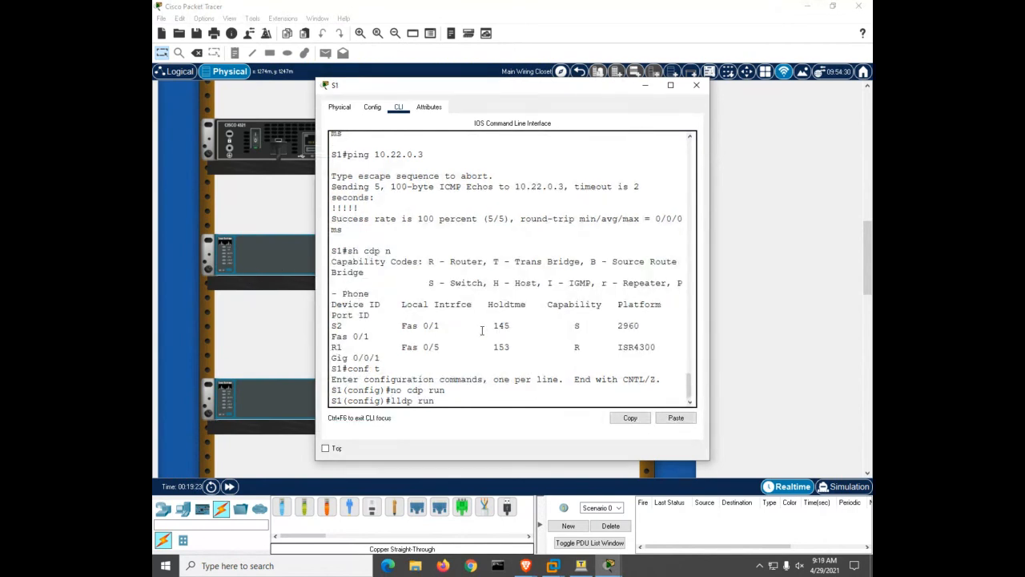
key("Return")
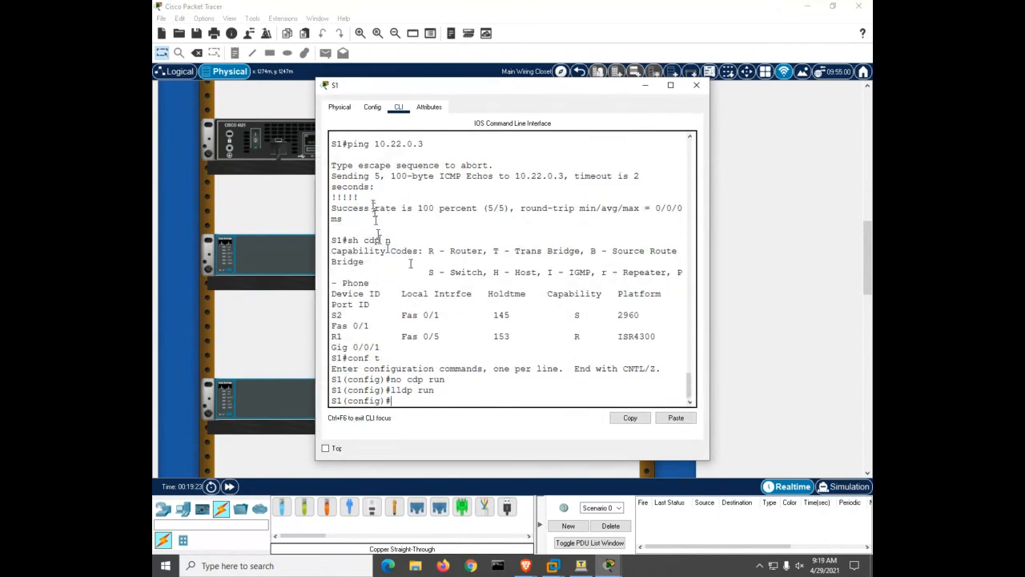
left_click(296, 154)
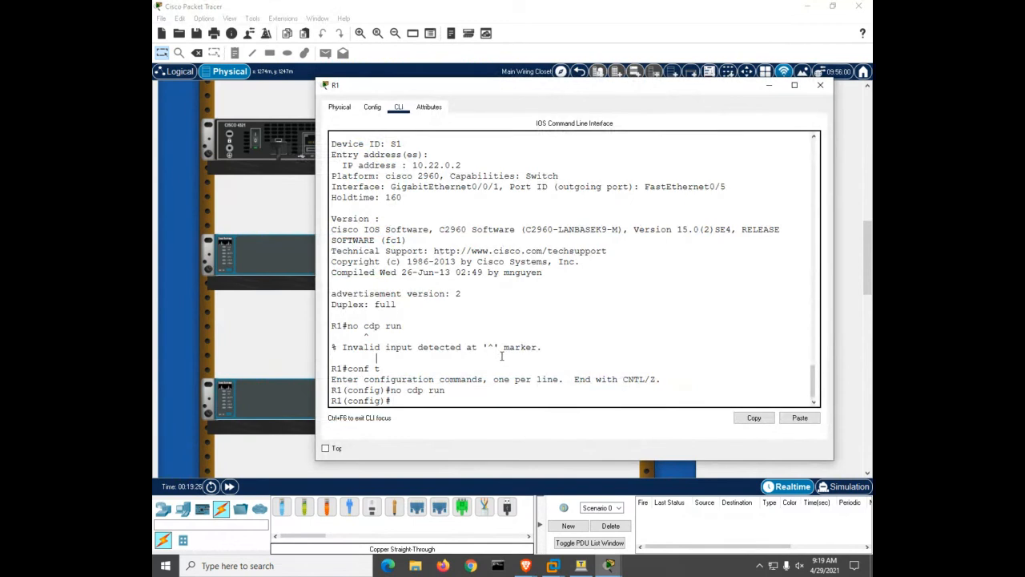
type("lldp run")
key("Return")
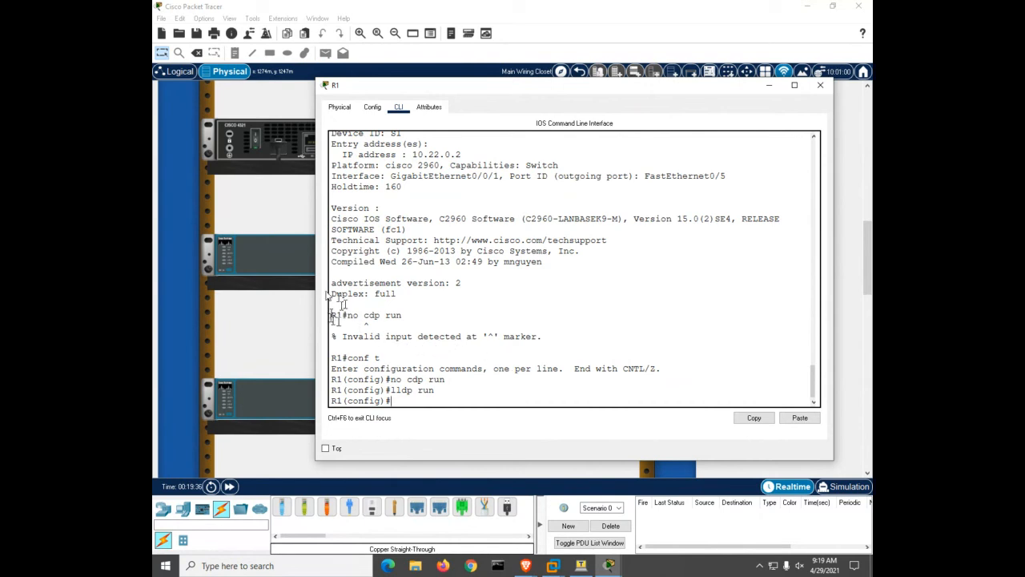
Reopen S1's console and widen it so output no longer wraps
left_click(258, 248)
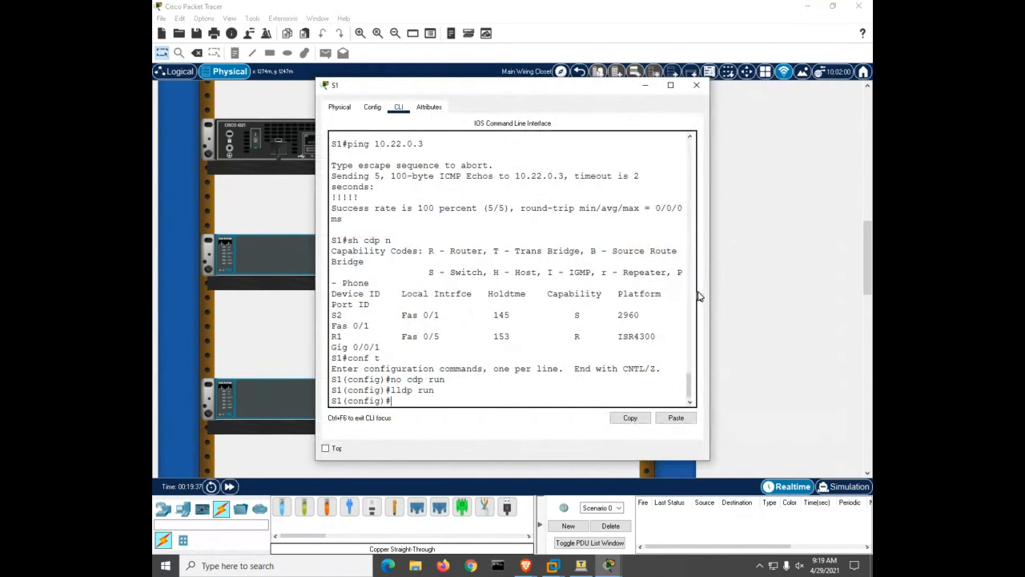
left_click_drag(712, 297, 824, 309)
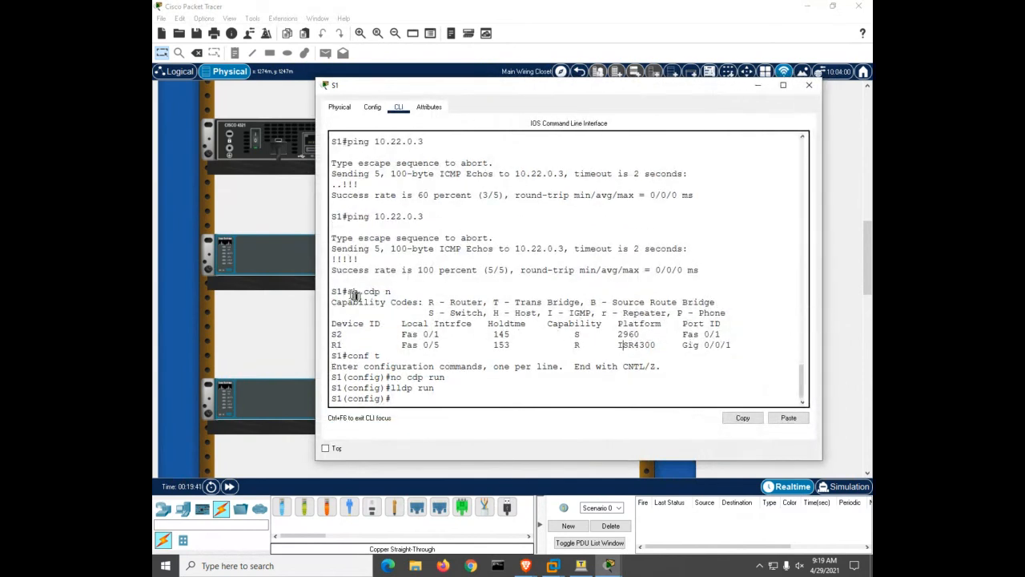
left_click_drag(348, 291, 388, 291)
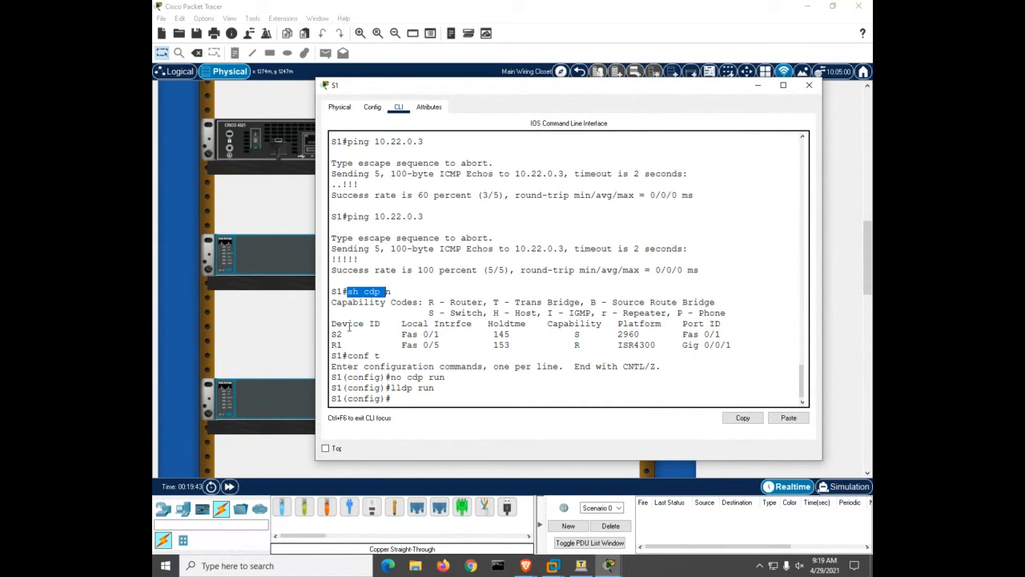
left_click(349, 333)
Leave configuration mode on S1 and list its LLDP neighbours, S2 and R1
key("ctrl+z")
type("sh")
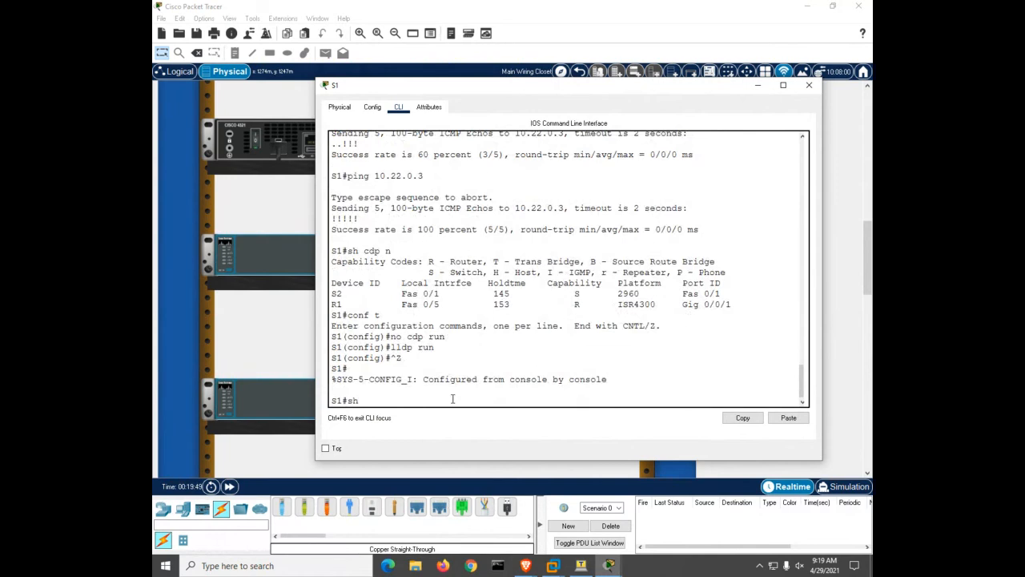
type(" n")
key("BackSpace")
type("lldp n")
key("Tab")
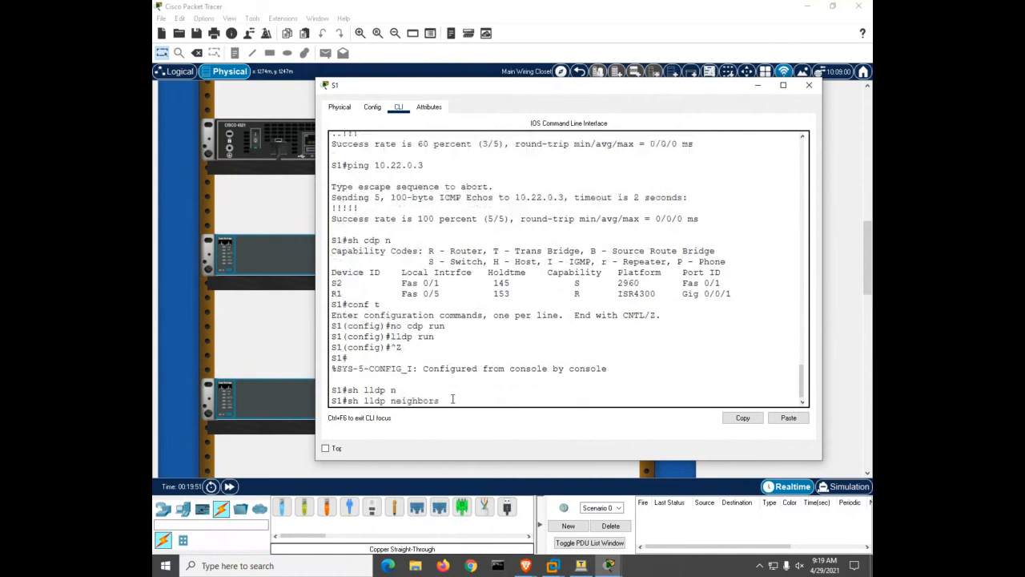
key("Return")
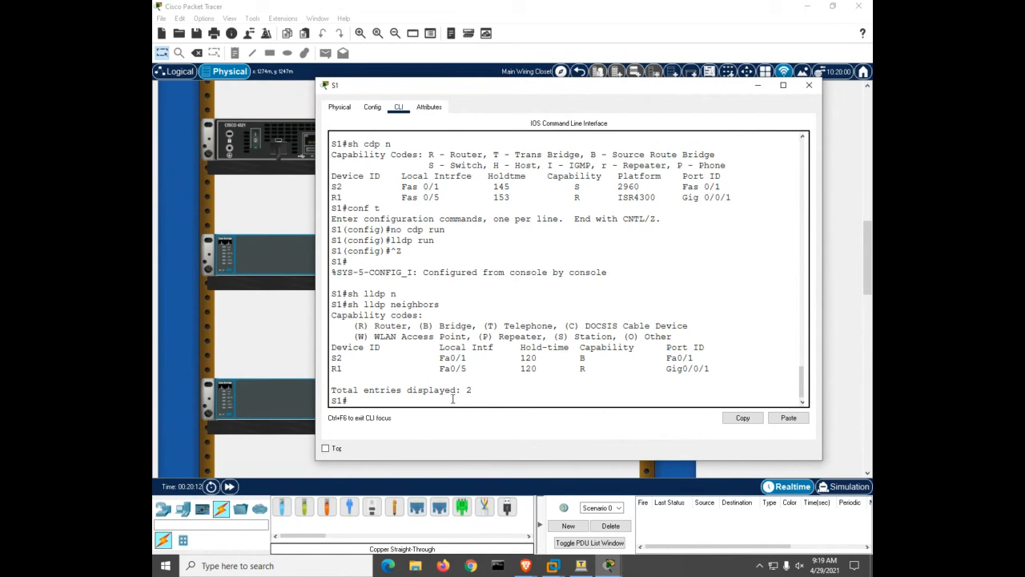
Look up S1's LLDP entry for S2 with 'show lldp entry S2', then close S1's window
type("sh")
key("Tab")
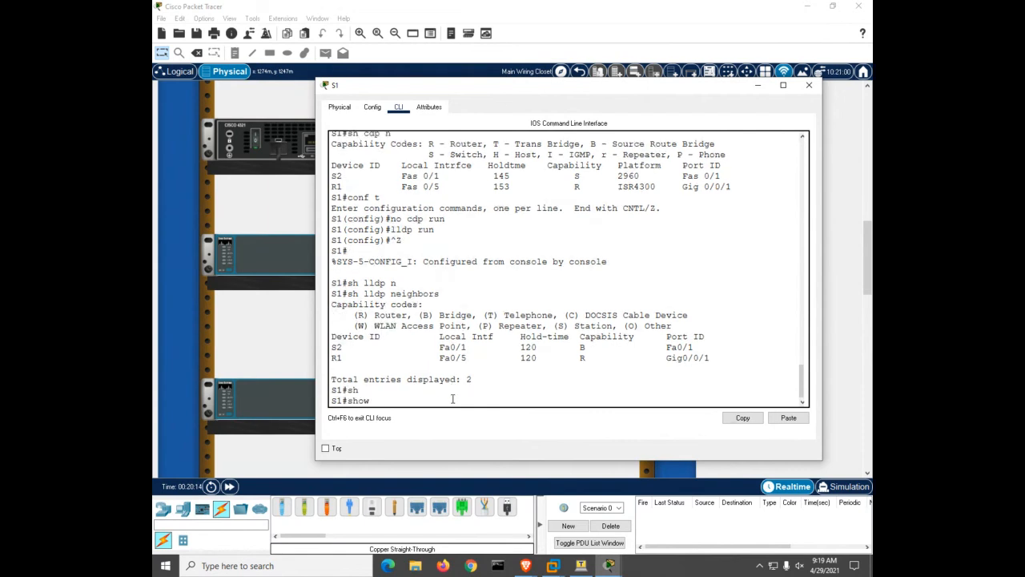
type("ll")
key("Tab")
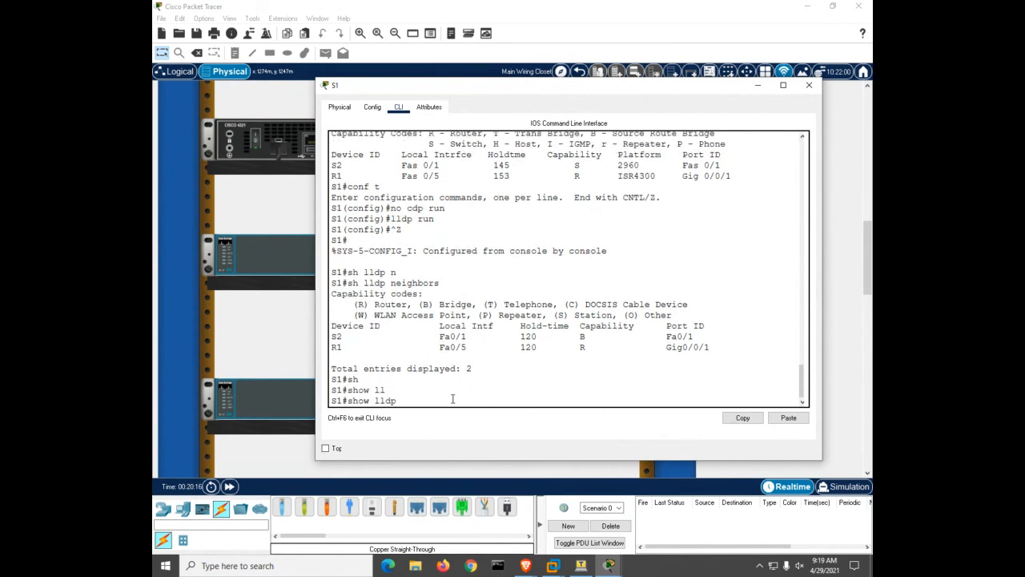
type("e")
key("Tab")
type("n")
key("Tab")
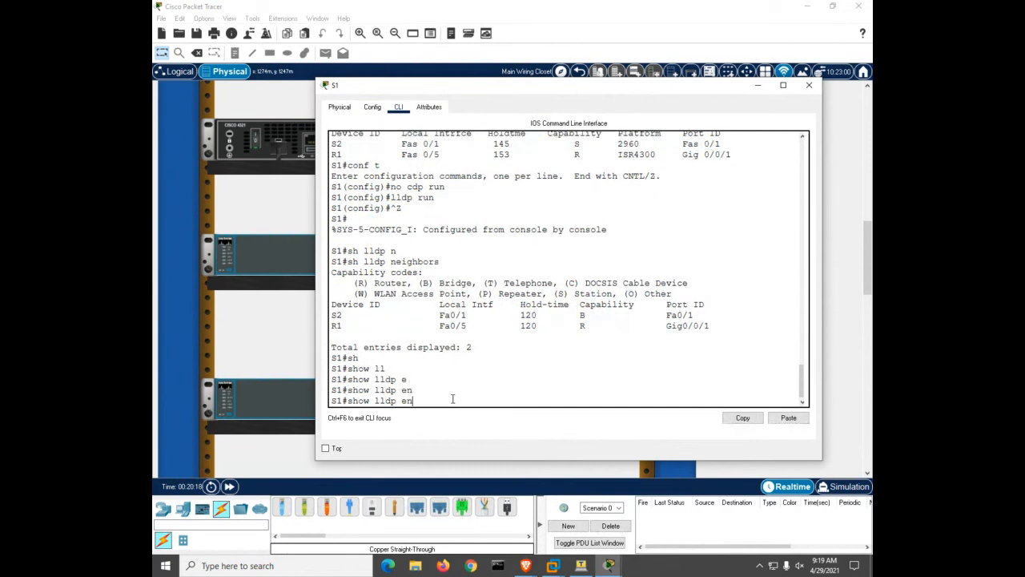
type("ntry S2")
key("Return")
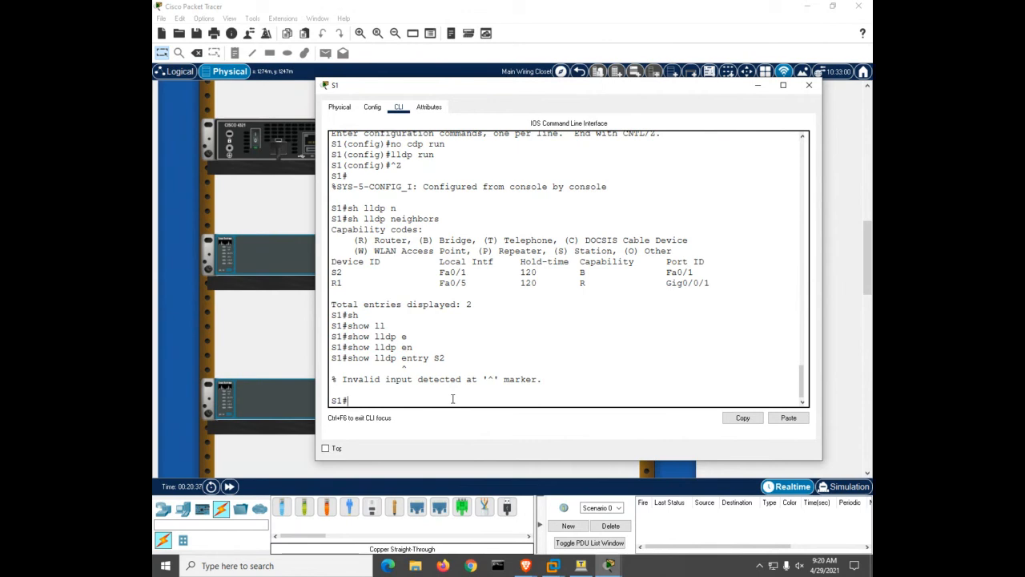
left_click(809, 84)
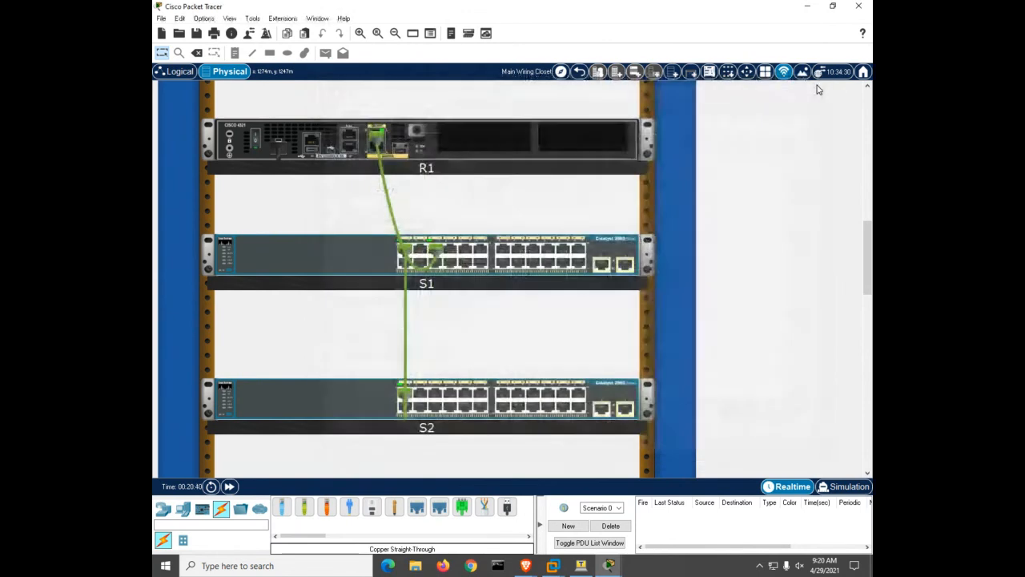
On R1, exit configuration mode and show the clock: 0:17:36 UTC Mon Mar 1 1993
left_click(445, 147)
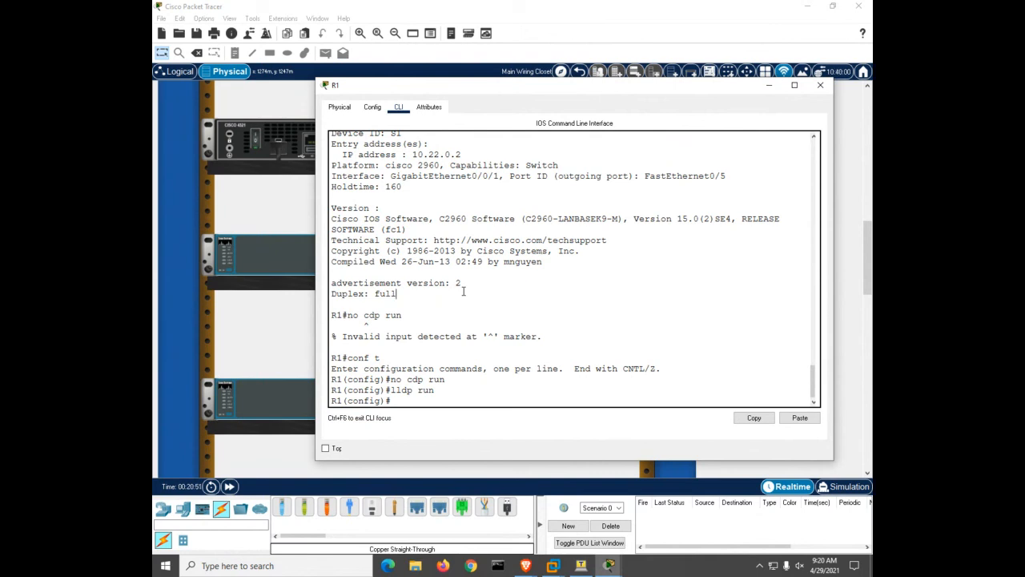
key("Return")
key("ctrl+z")
key("Return")
key("Return")
key("Return")
key("Return")
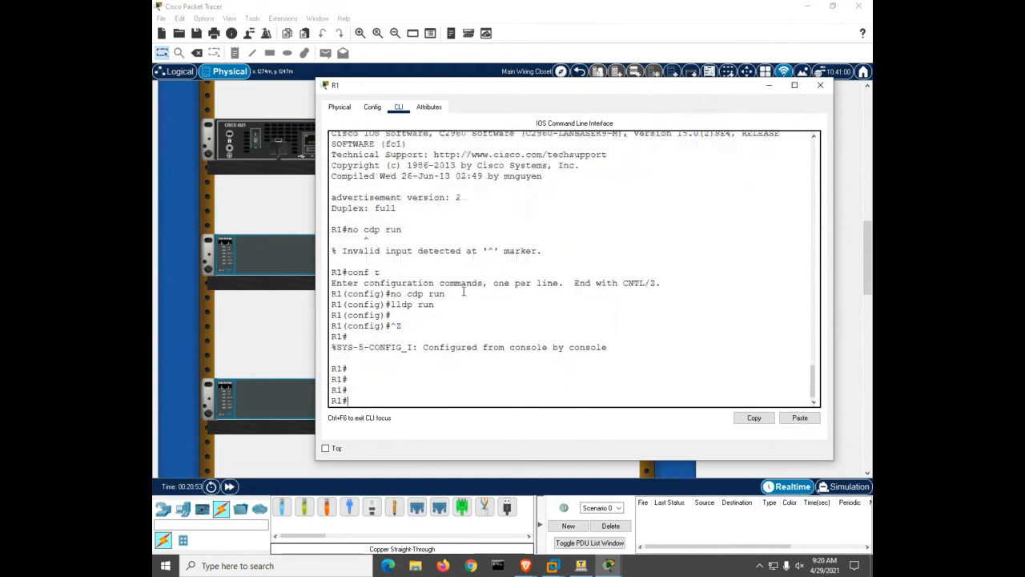
key("Return")
key("Return")
key("Return")
key("Return")
key("Return")
type("s")
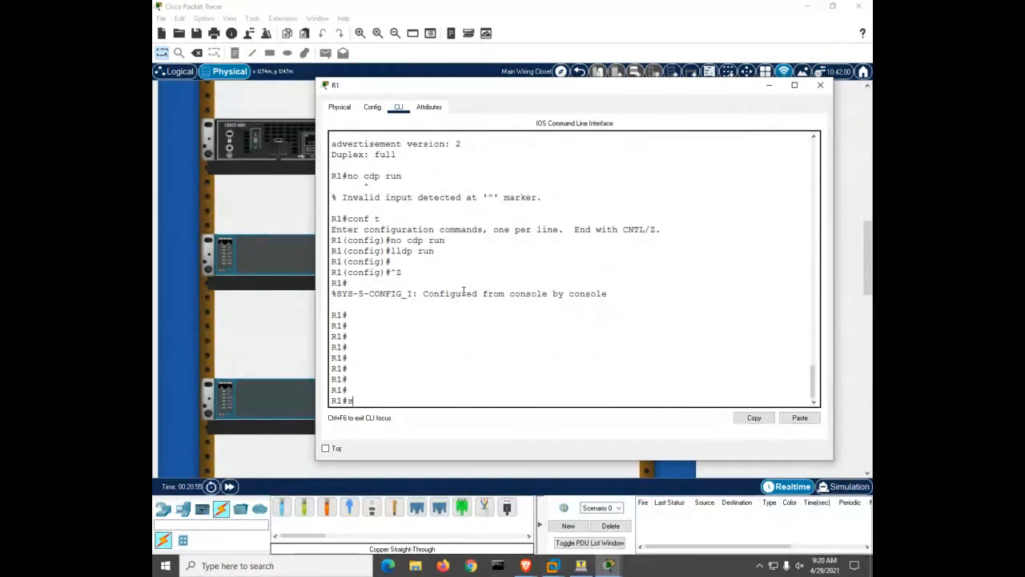
type("h")
key("Tab")
type("cl")
key("Return")
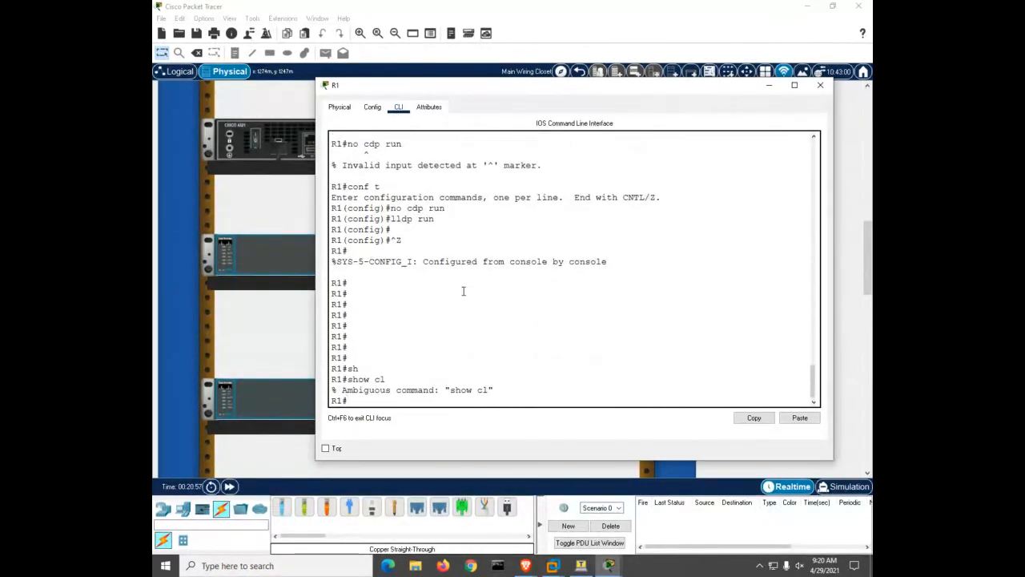
type("show clock")
key("Return")
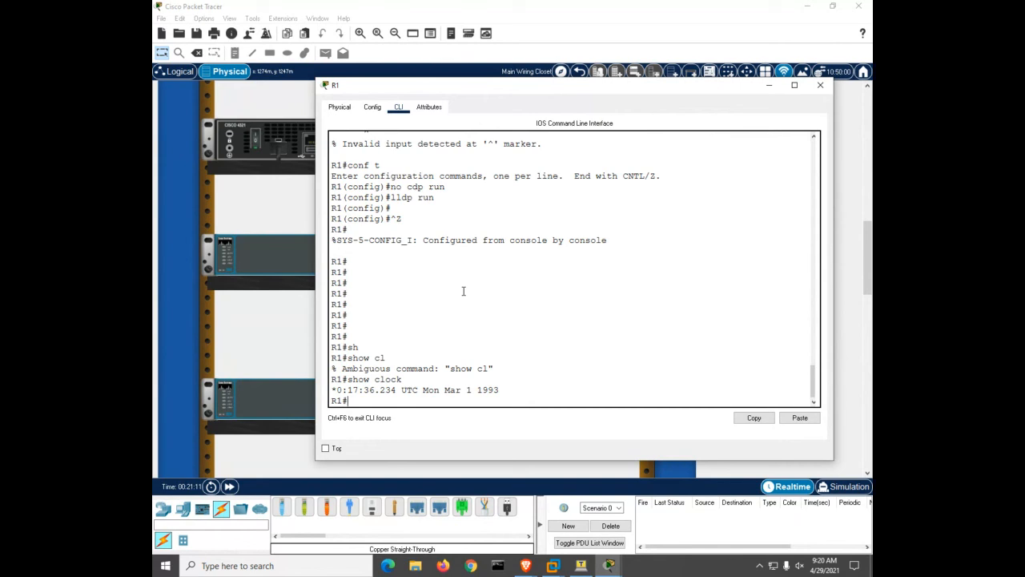
Set R1's clock with 'clock set 9:22 april 29 2021'
type("clock set")
key("Return")
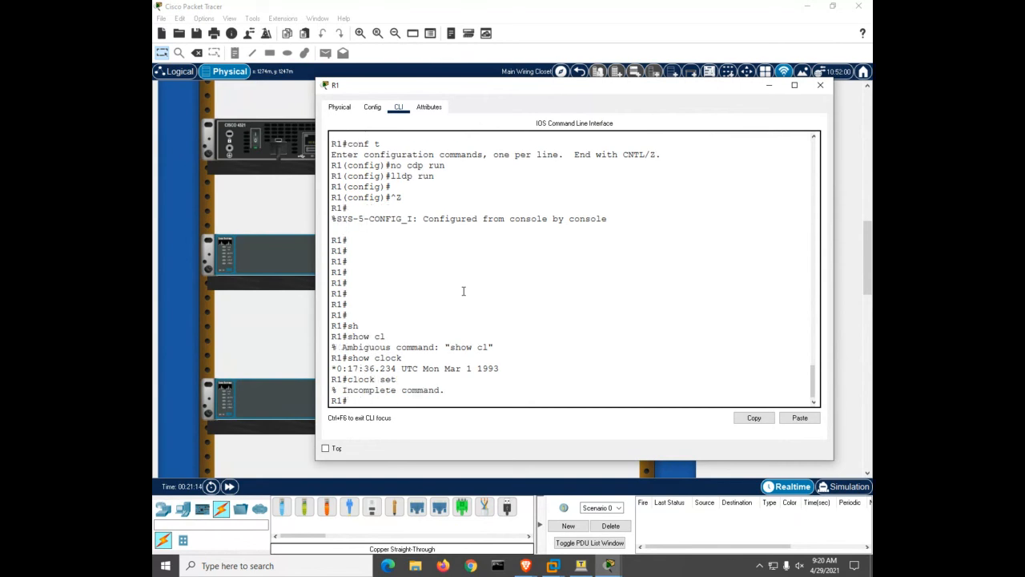
key("Up")
type("?")
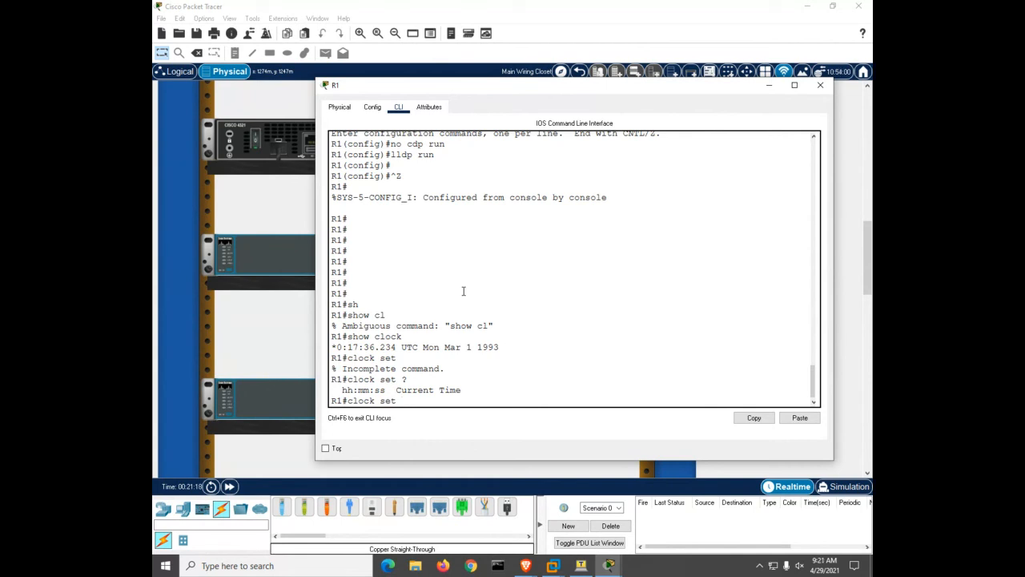
type("9:22")
key("Return")
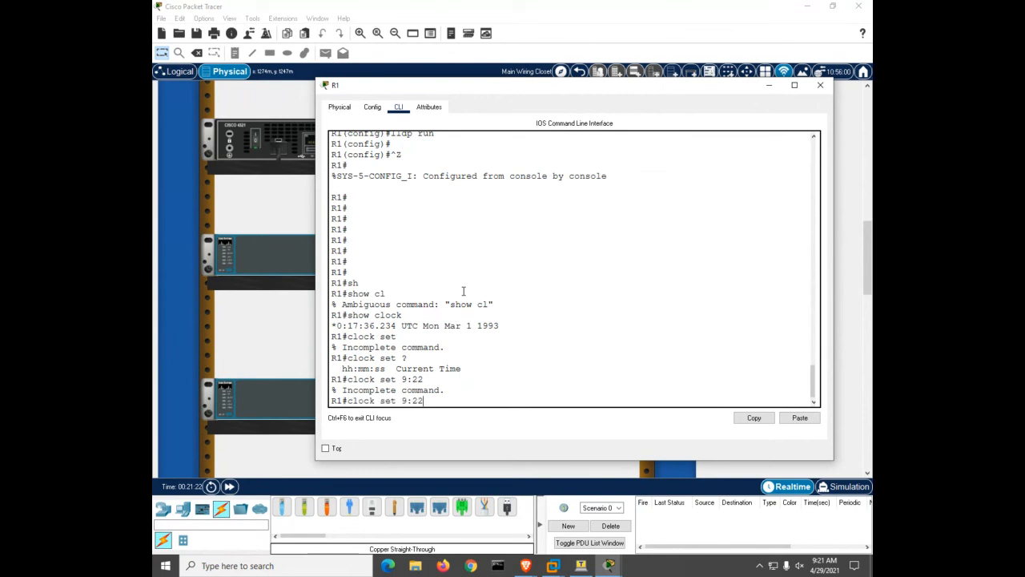
type("?")
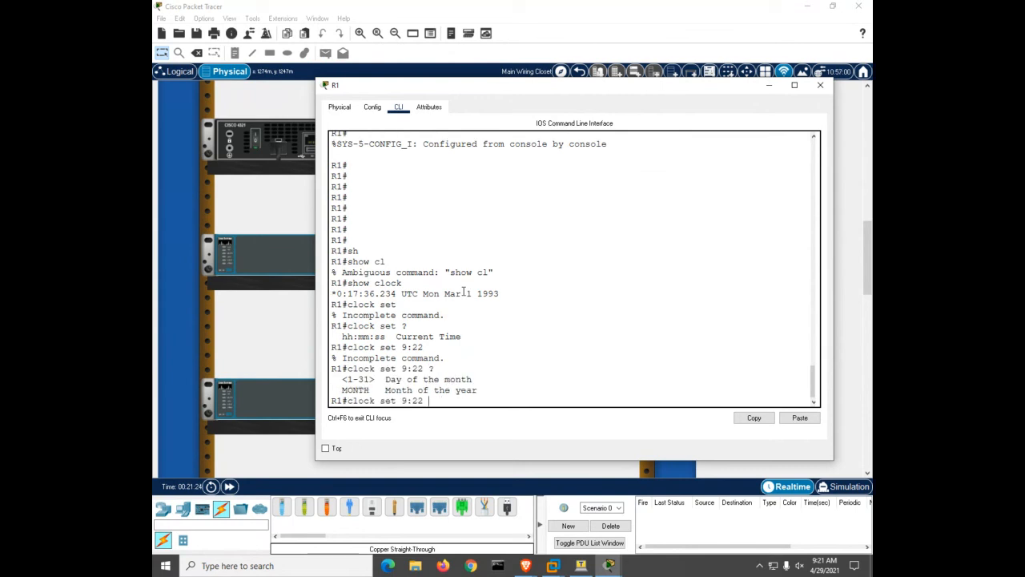
type("april 29 2021")
key("Return")
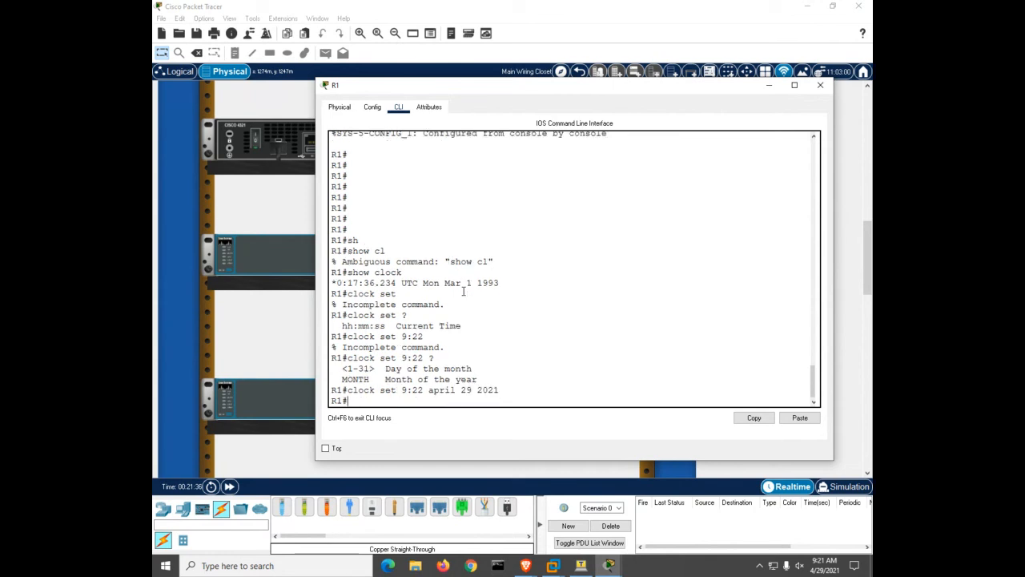
Confirm with 'show clock' that R1 reads 9:22 UTC Thu Apr 29 2021
type("sh cl")
key("Return")
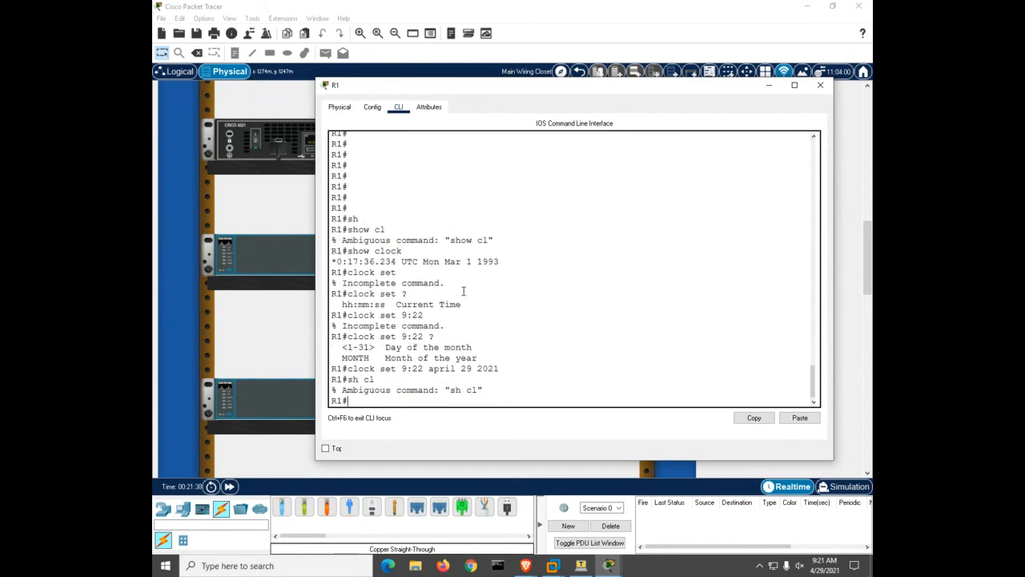
type("sh")
key("Tab")
type("cl")
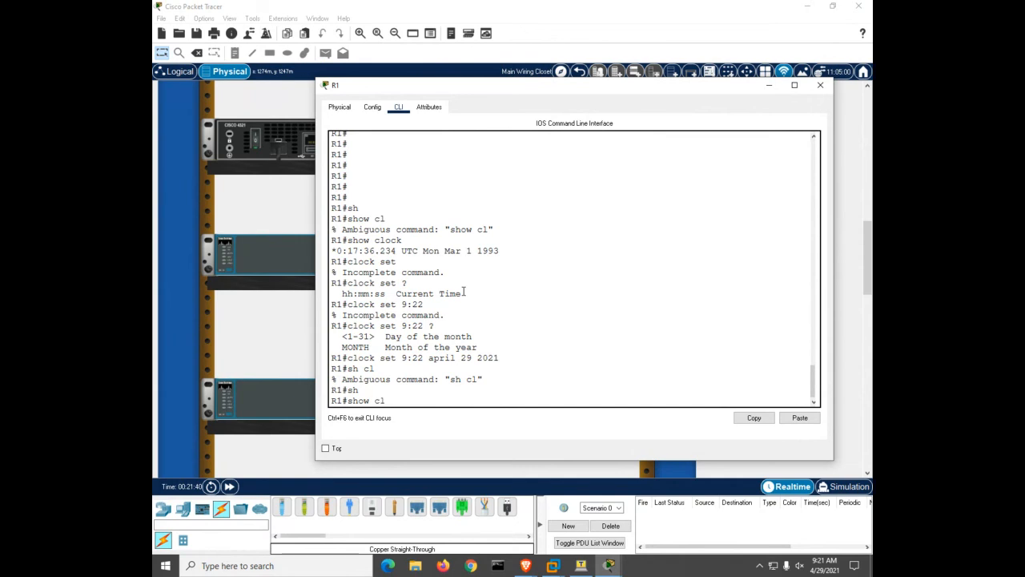
key("Tab")
type("o")
key("Tab")
key("Return")
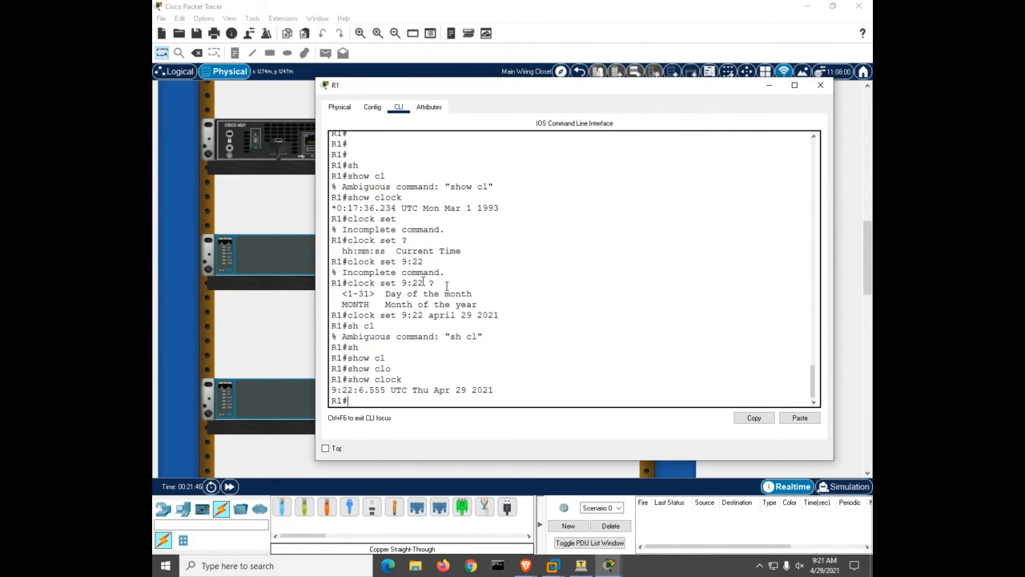
left_click(283, 257)
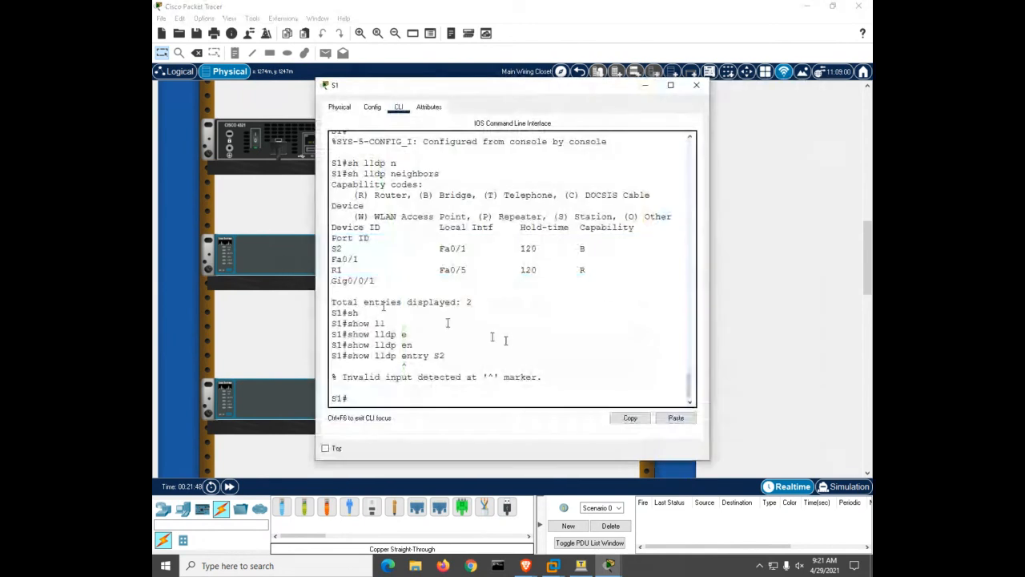
Show S1's clock, still Mar 1 1993, then close S1 and reopen R1
type("sh")
key("Tab")
type("clo")
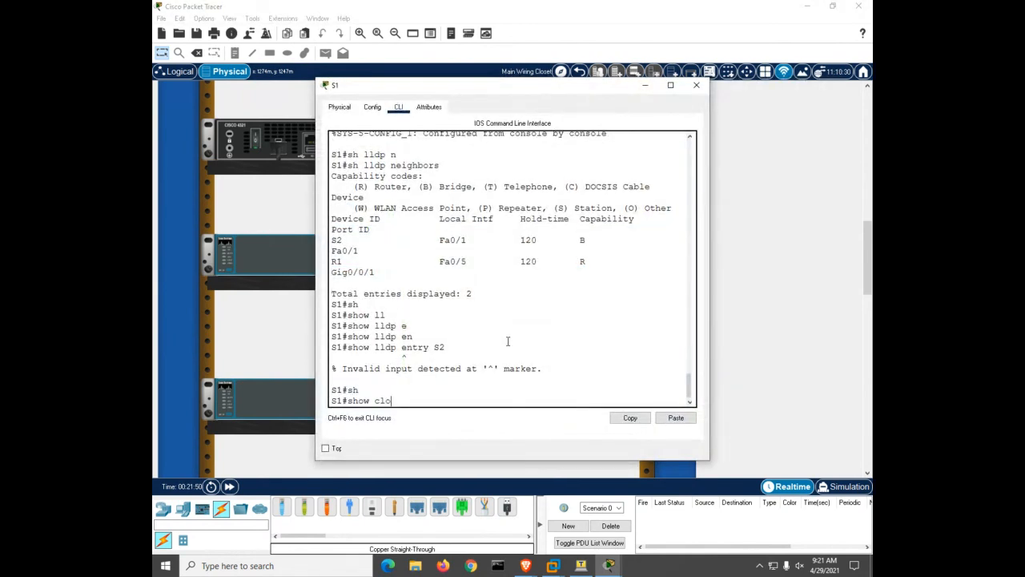
key("Return")
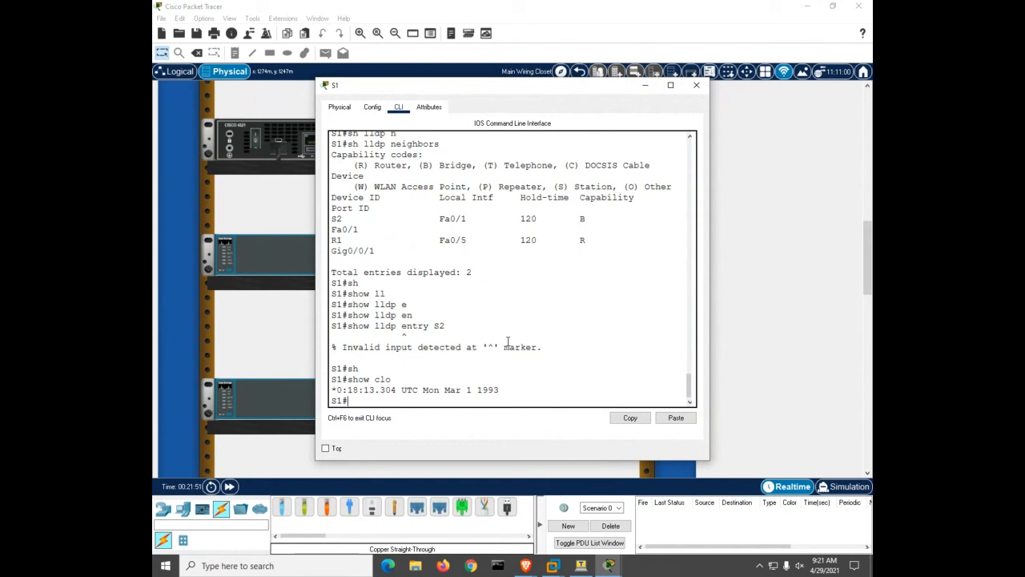
left_click(696, 84)
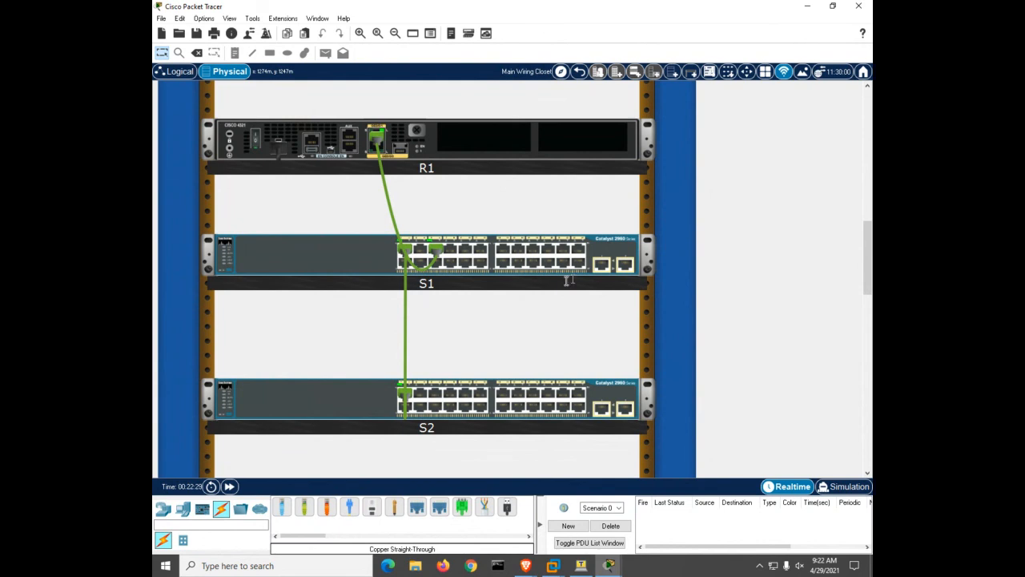
left_click(453, 153)
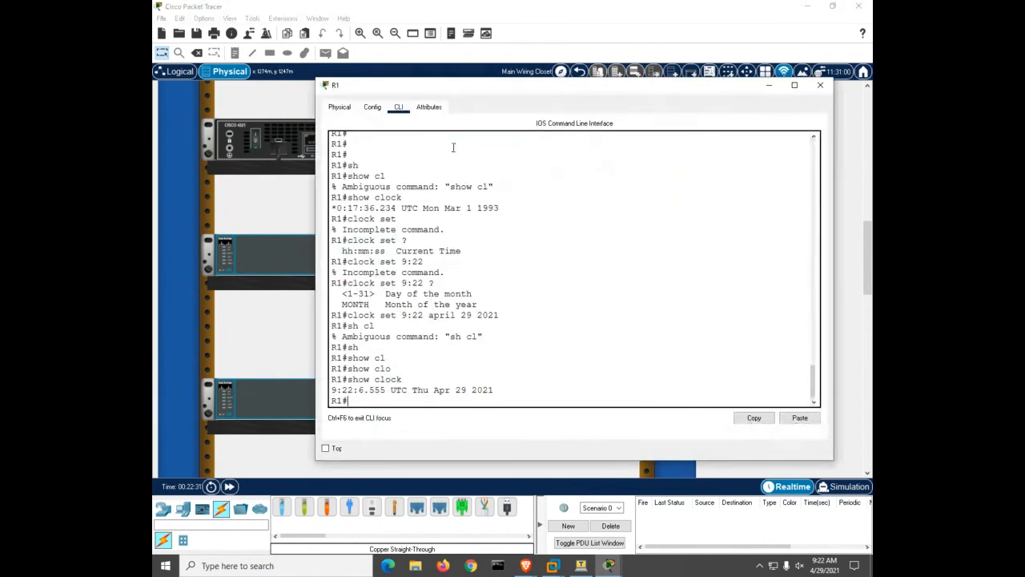
Configure 'ntp master 4' on R1, then reopen S1's console in a widened window
left_click(560, 319)
type("conf")
key("Tab")
type("t")
key("Tab")
key("Return")
type("ntp ")
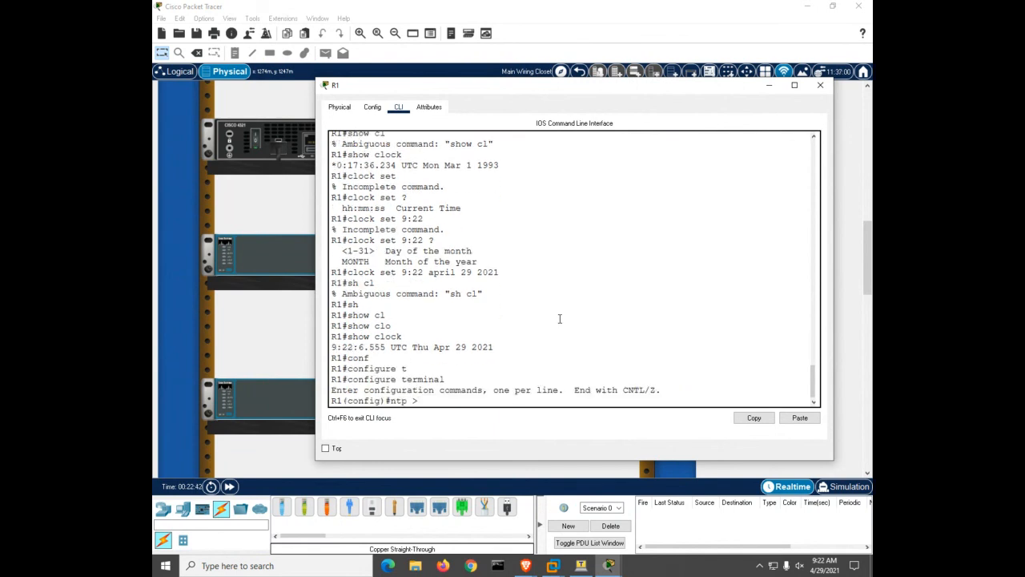
type("?")
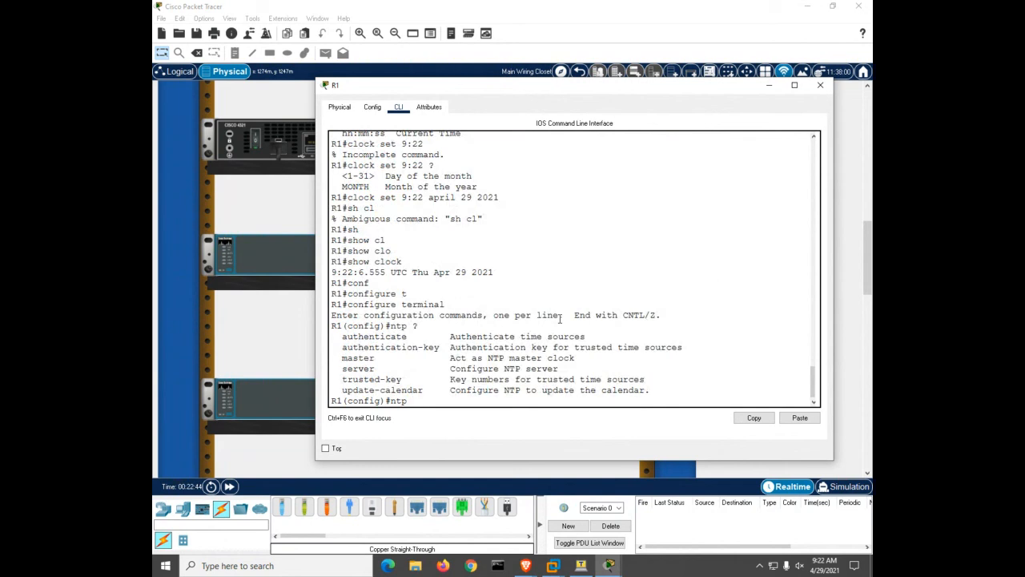
type("ma")
key("Tab")
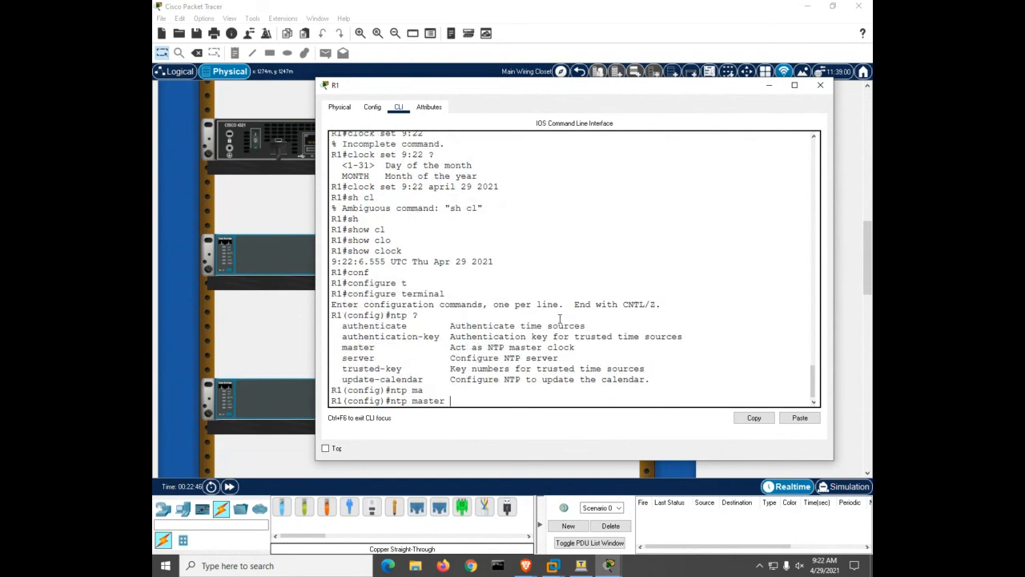
type("?")
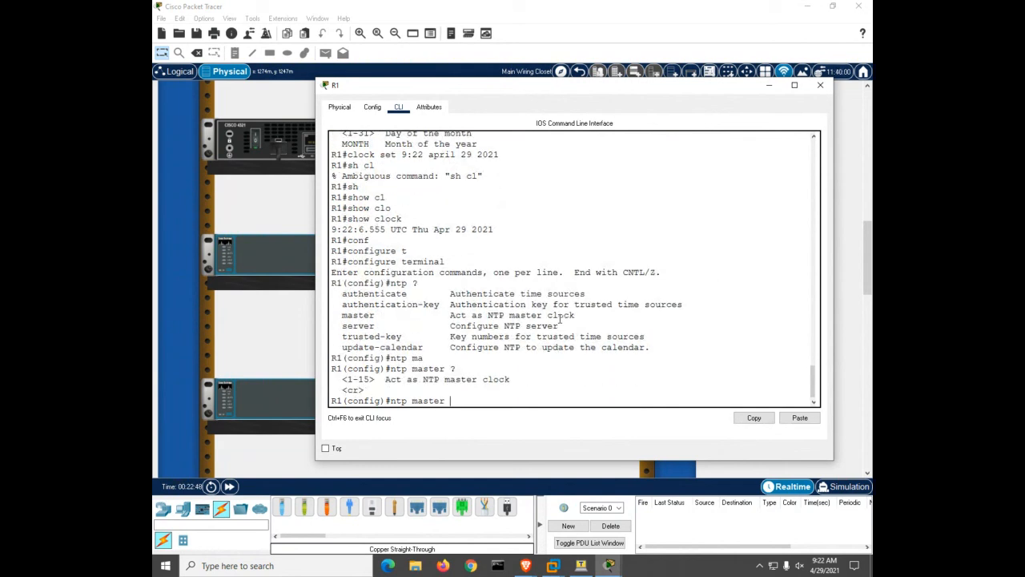
type("4")
key("Return")
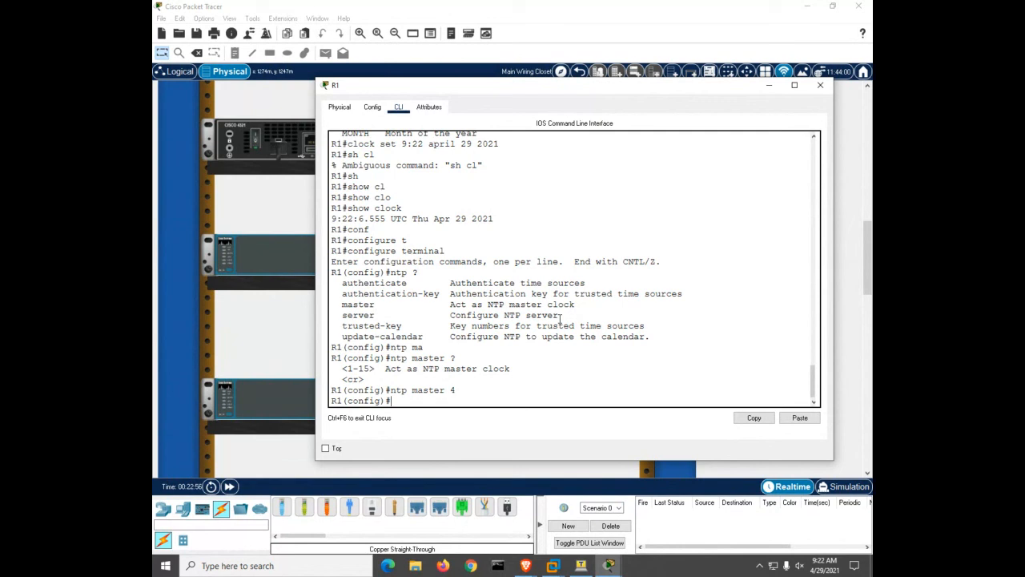
left_click(259, 249)
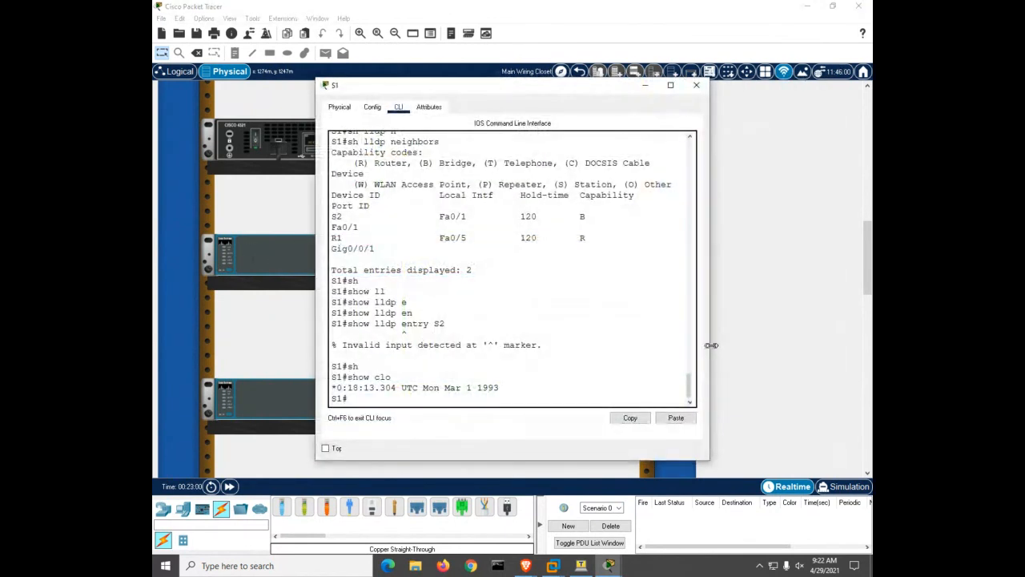
left_click_drag(711, 345, 838, 352)
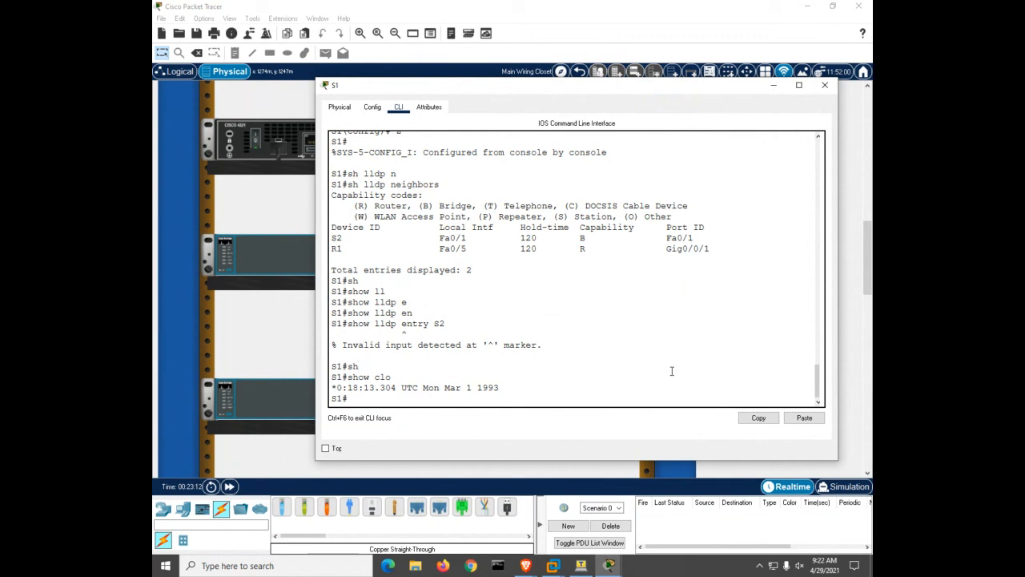
On S1, enter global configuration mode and add 'ntp server 10.22.0.1'
key("Return")
key("Return")
key("Return")
key("Return")
key("Return")
key("Return")
key("Return")
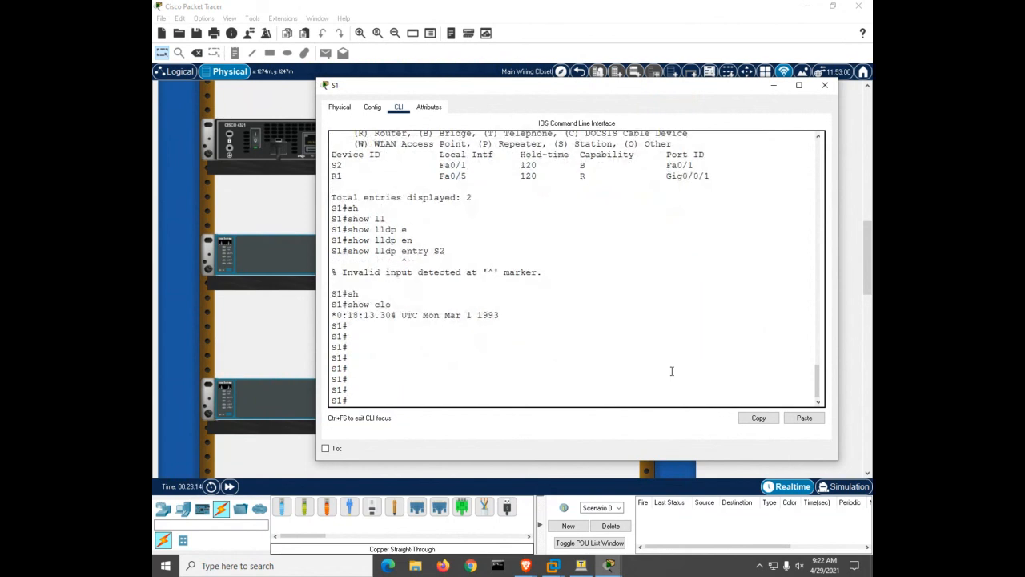
type("conf")
key("Tab")
type("t")
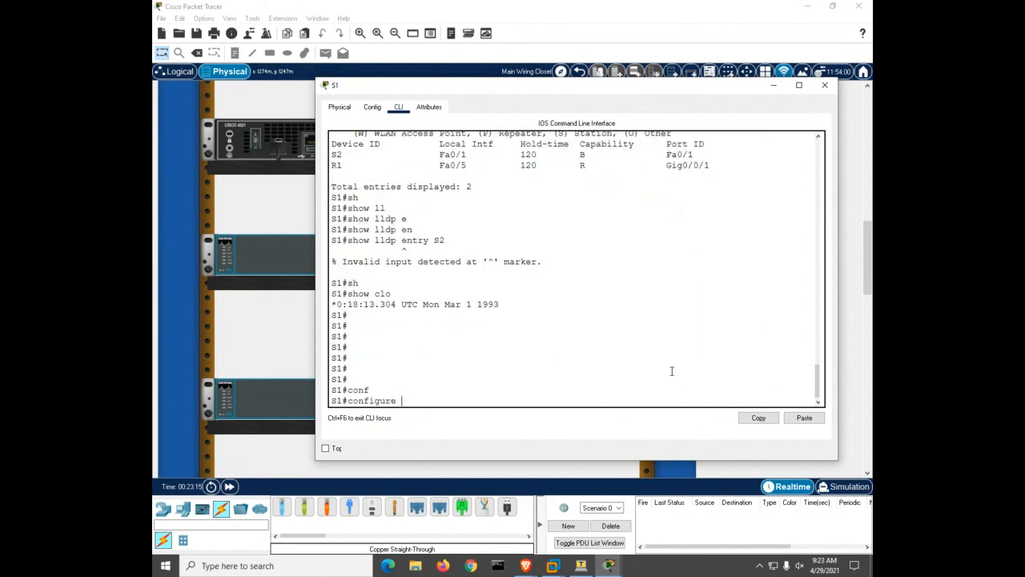
key("Tab")
key("Return")
type("nt")
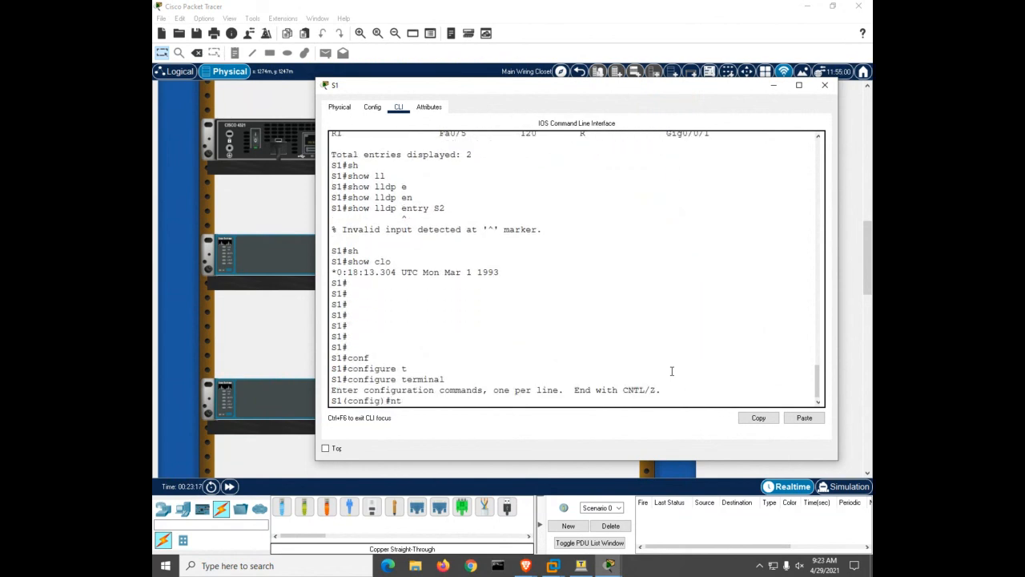
type("p s")
key("Tab")
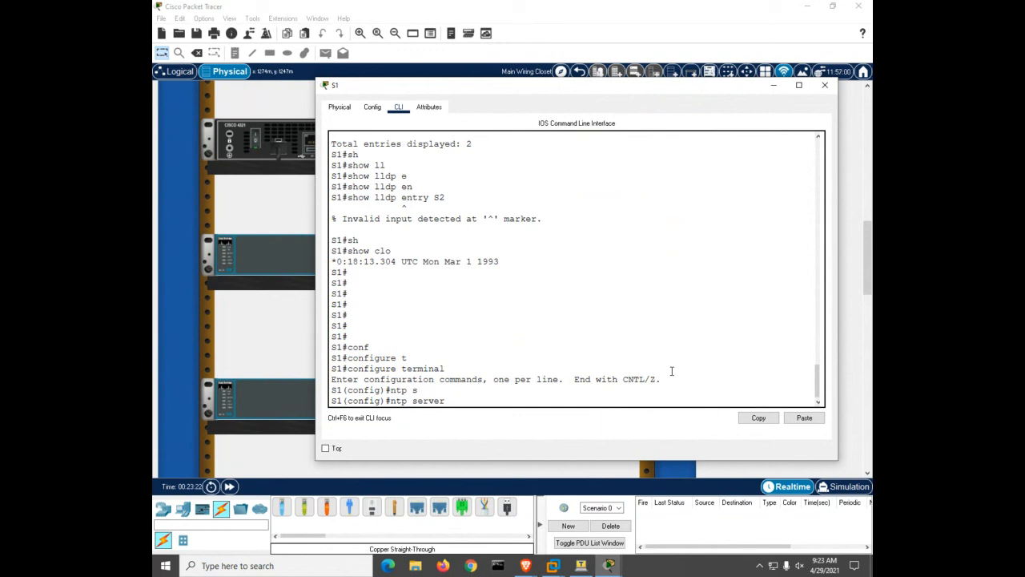
type("10.22.0.1")
key("Return")
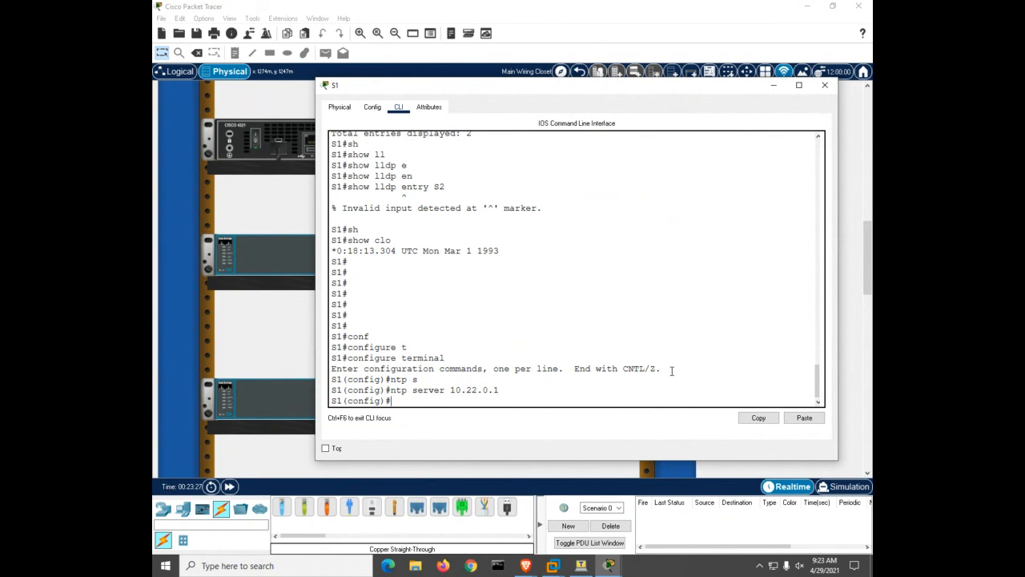
left_click(280, 389)
On S2, add 'ntp server 10.22.0.1' and return to privileged EXEC with Ctrl+Z
left_click(279, 390)
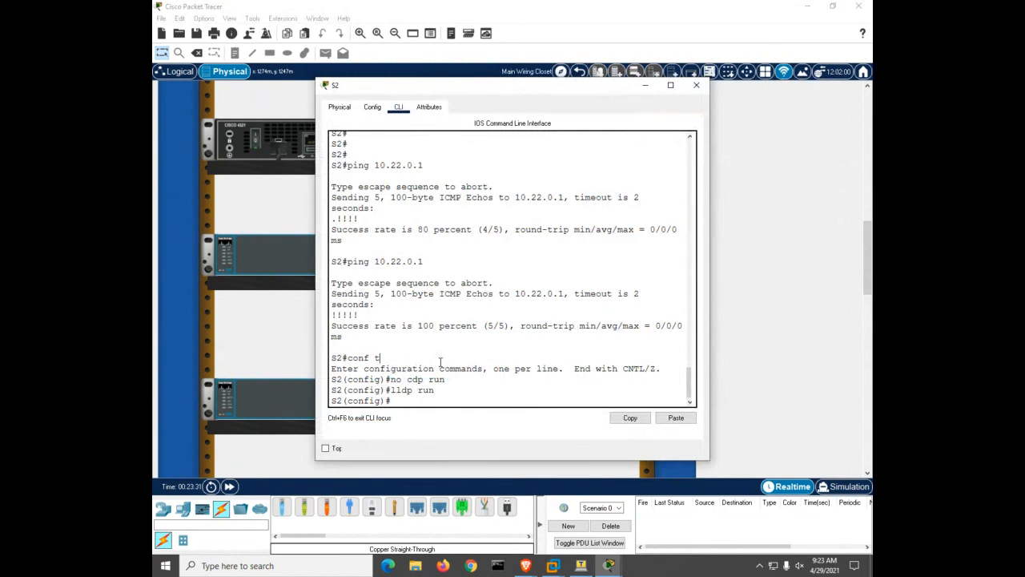
type("ntp se")
key("Tab")
type("10.")
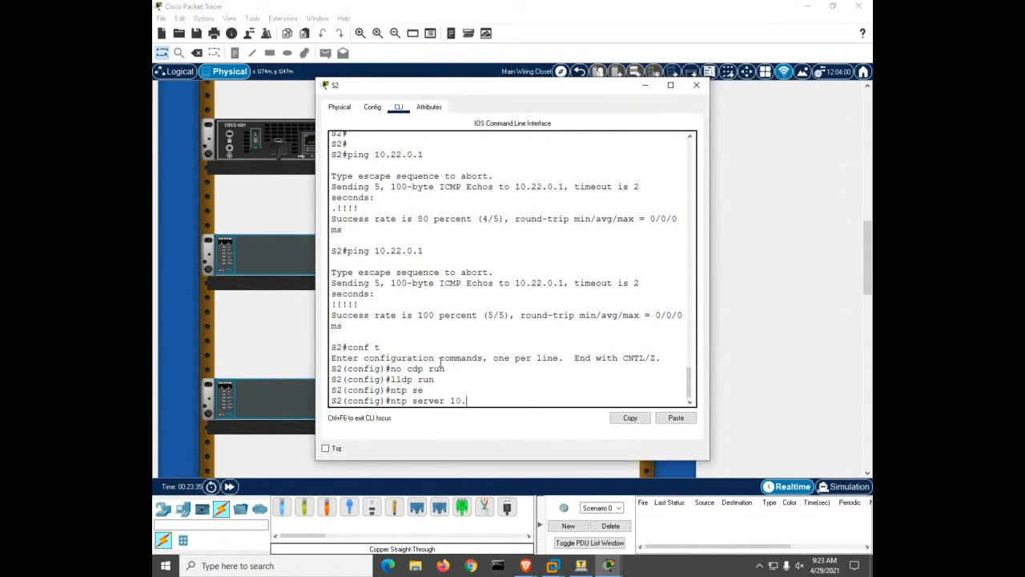
type("22.0.1")
key("Return")
key("ctrl+z")
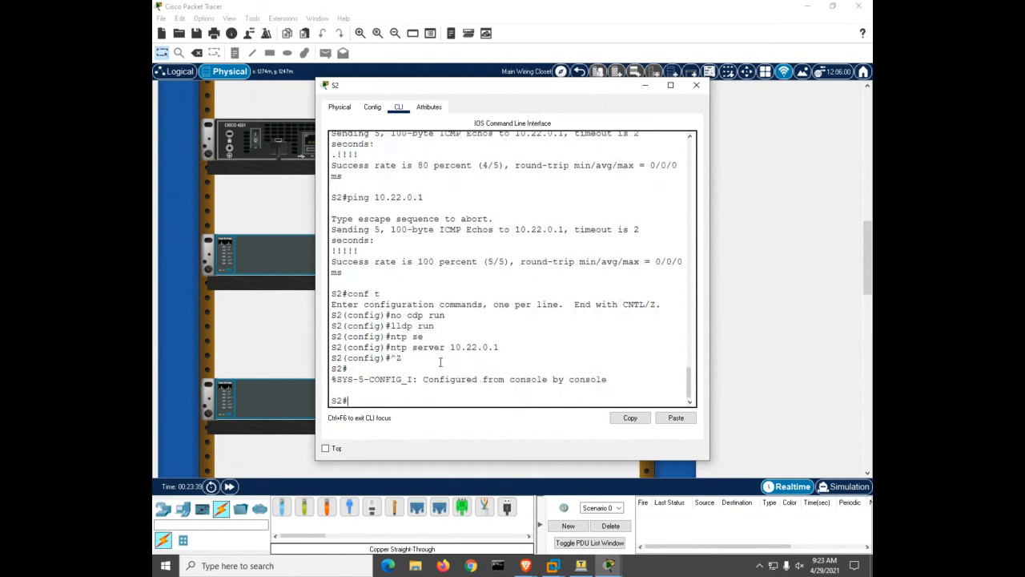
key("Return")
key("Return")
key("Return")
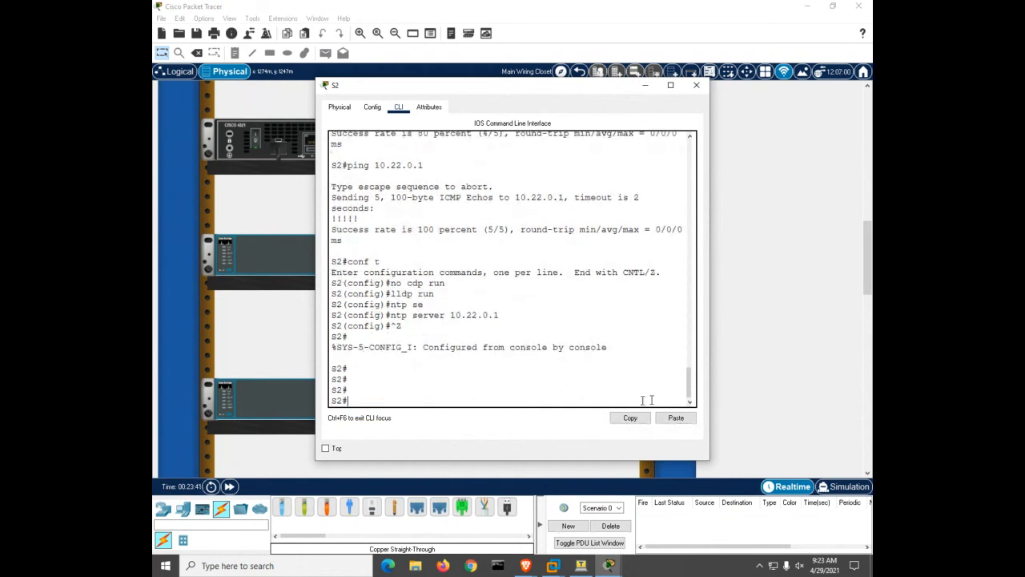
Widen S2's console and run 'show ntp status', which reports unsynchronized, stratum 16
left_click_drag(710, 407, 837, 418)
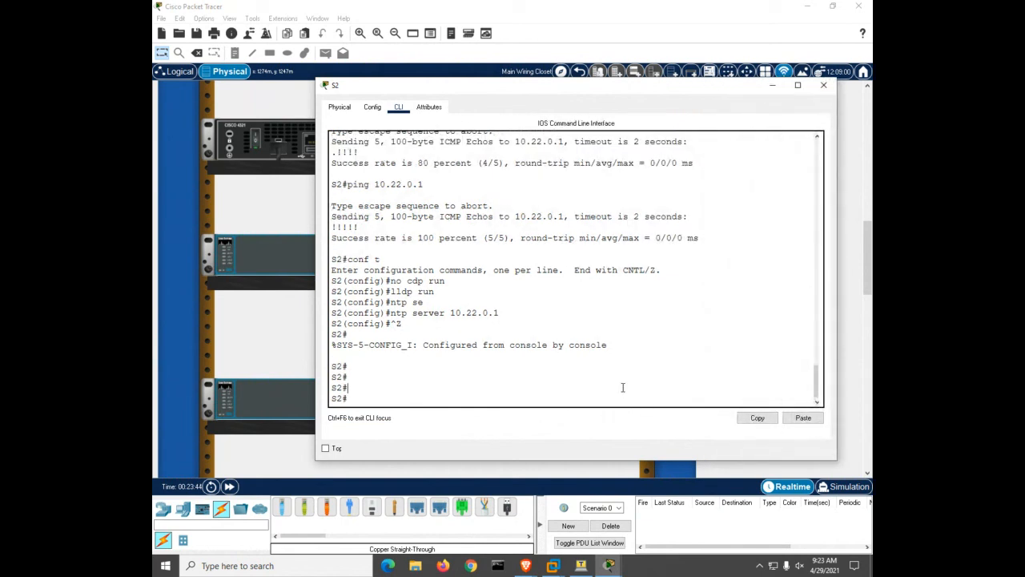
type("sh")
key("Tab")
type("ntp")
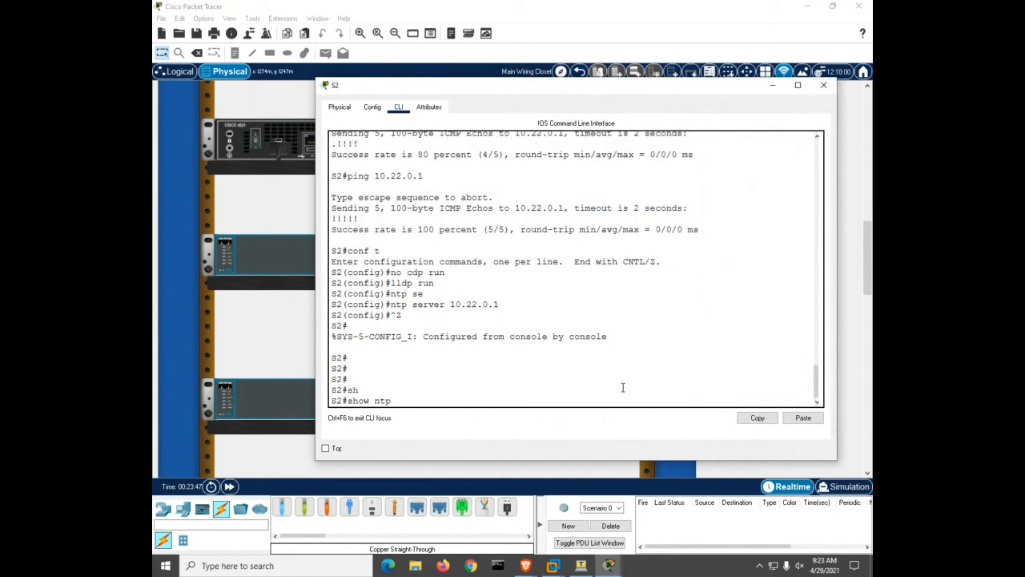
type(" st")
key("Tab")
key("Return")
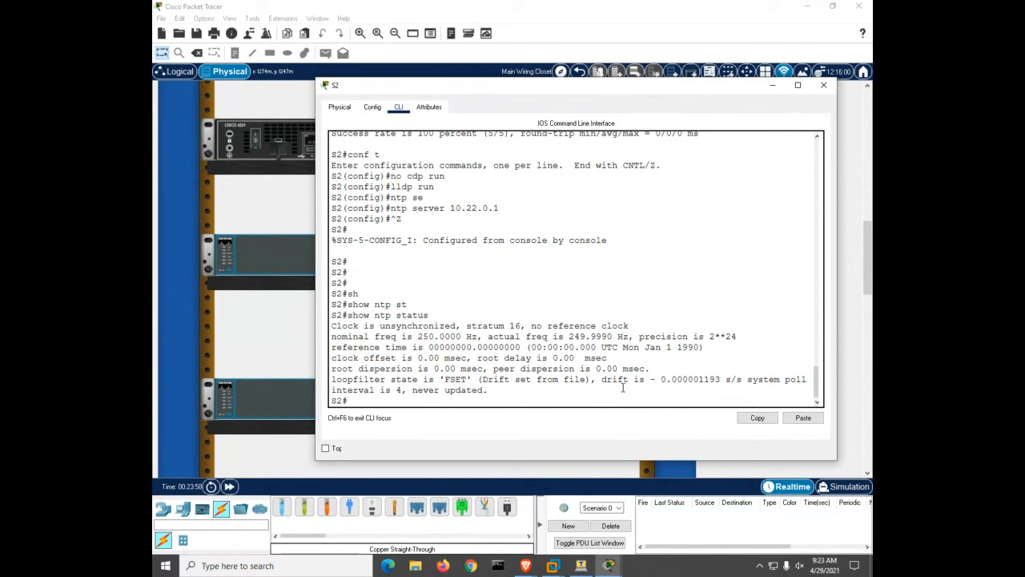
Run 'show ntp associations' on S2, listing 10.22.0.1 at stratum 4
type("sh")
key("Tab")
type("ntp as")
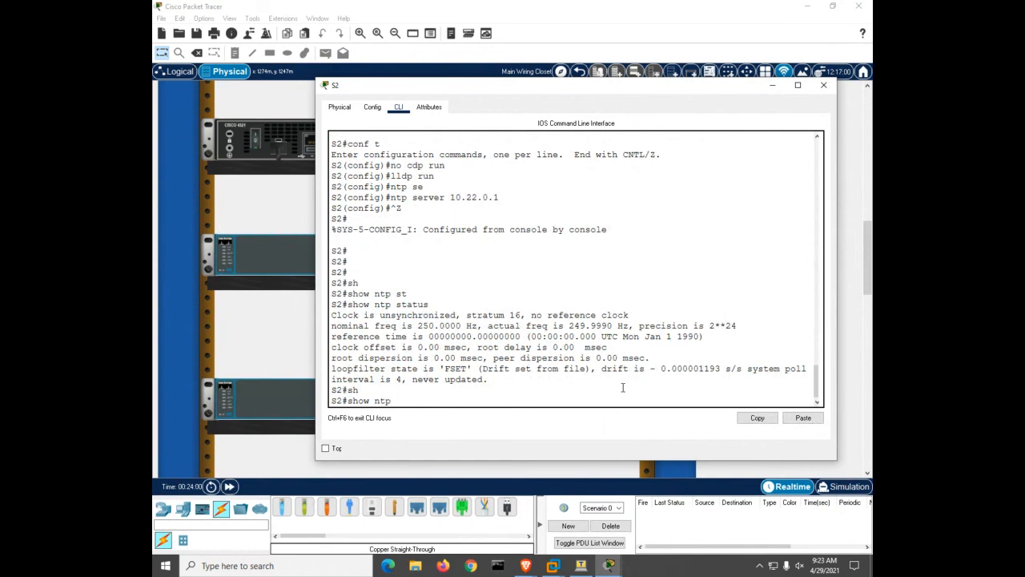
key("Tab")
key("Return")
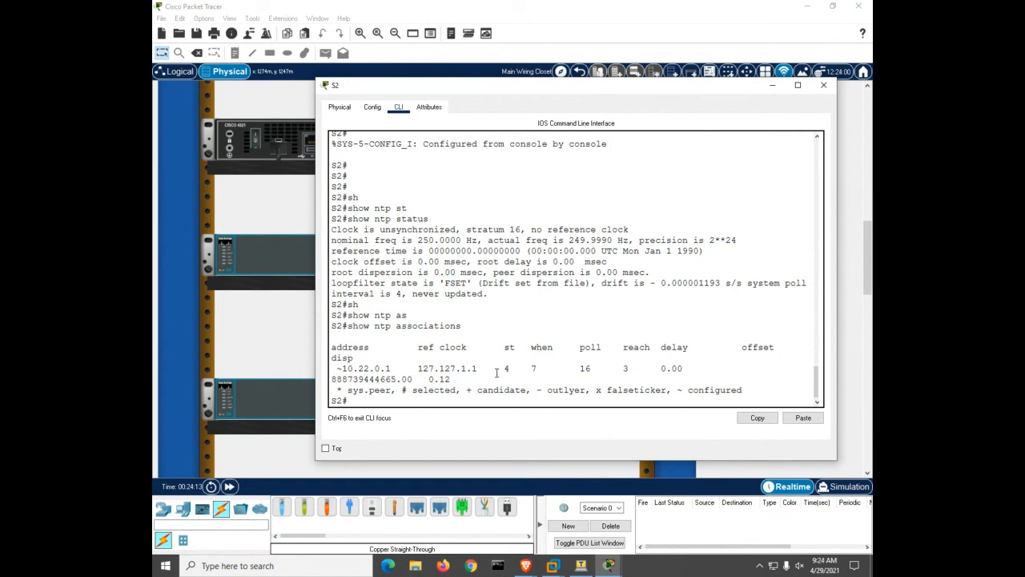
Run 'show clock' on S2 to check its current time
type("sh")
key("Tab")
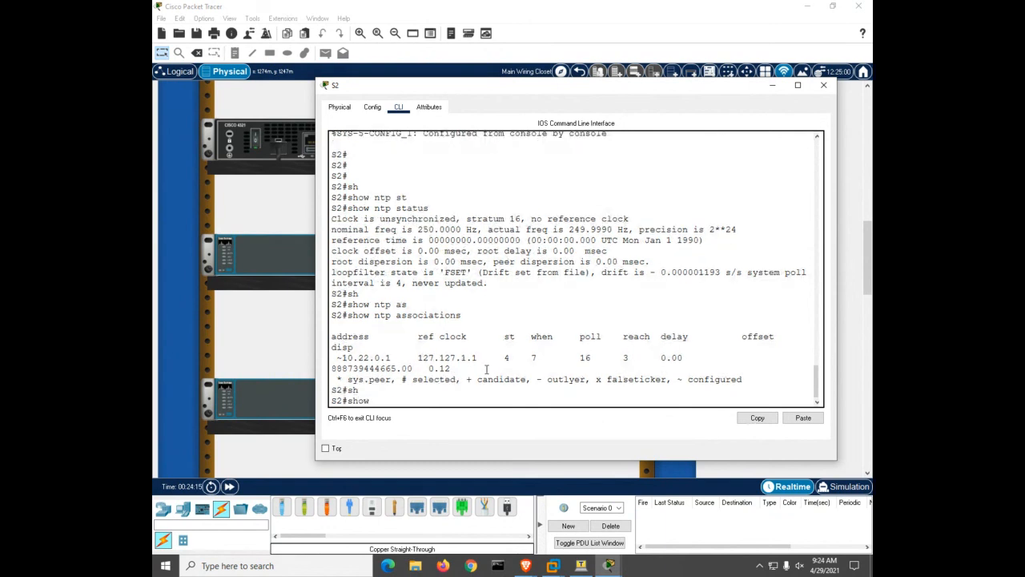
type("clo")
key("Tab")
key("Return")
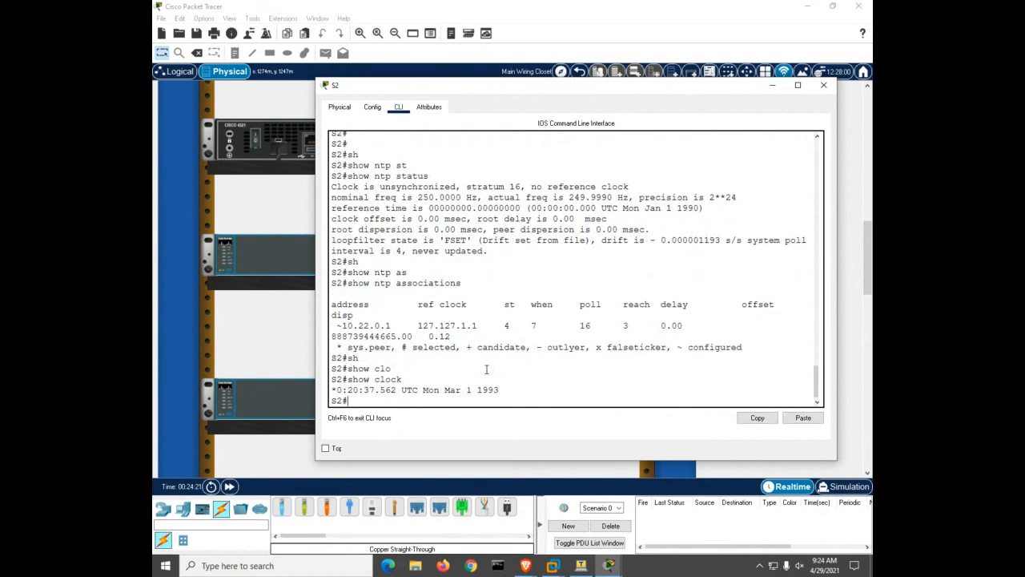
Rerun 'show clock' on S2 until it reads 9:25:56 UTC Thu Apr 29 2021
key("Up")
key("Return")
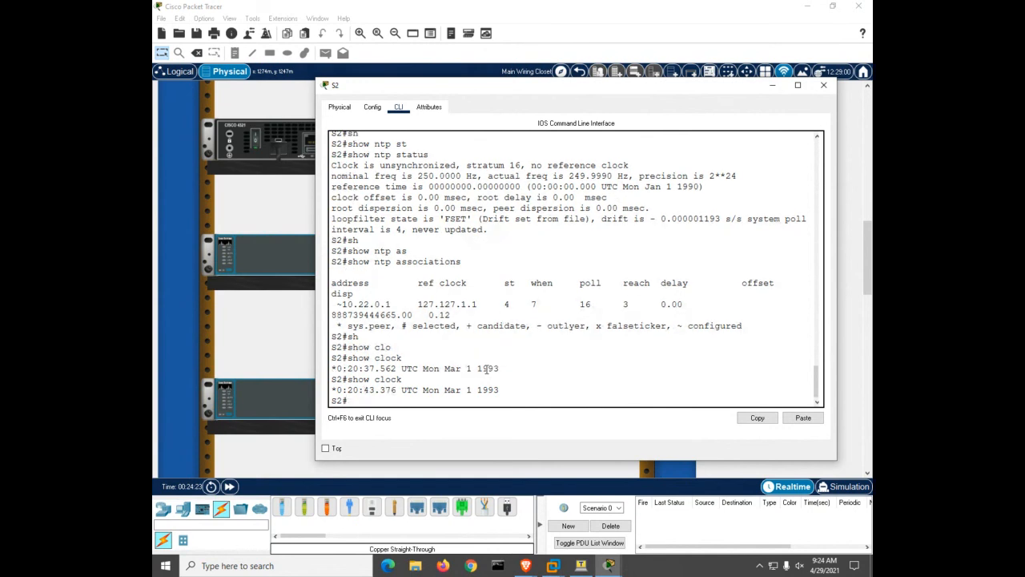
key("Up")
key("Return")
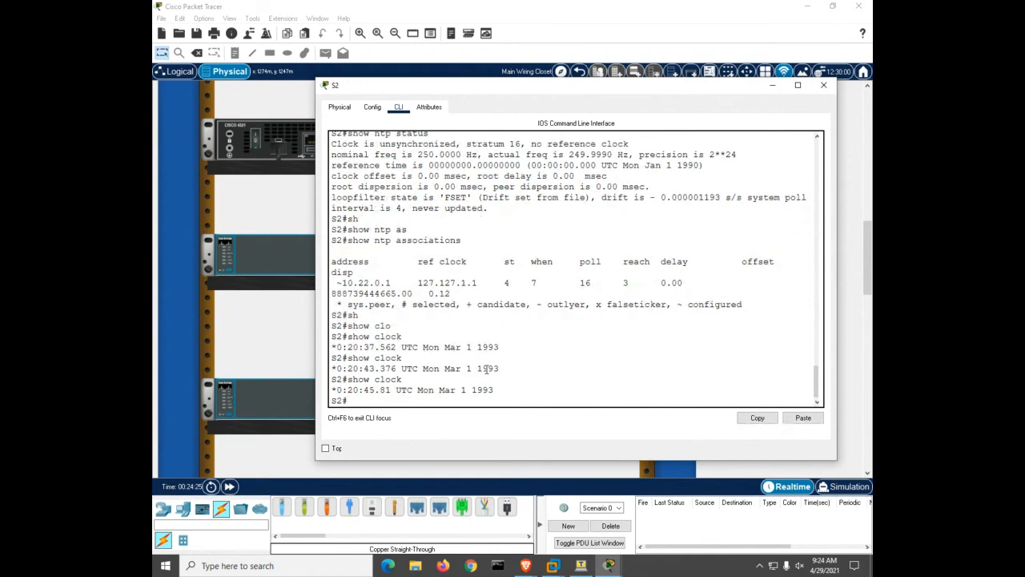
key("Up")
key("Return")
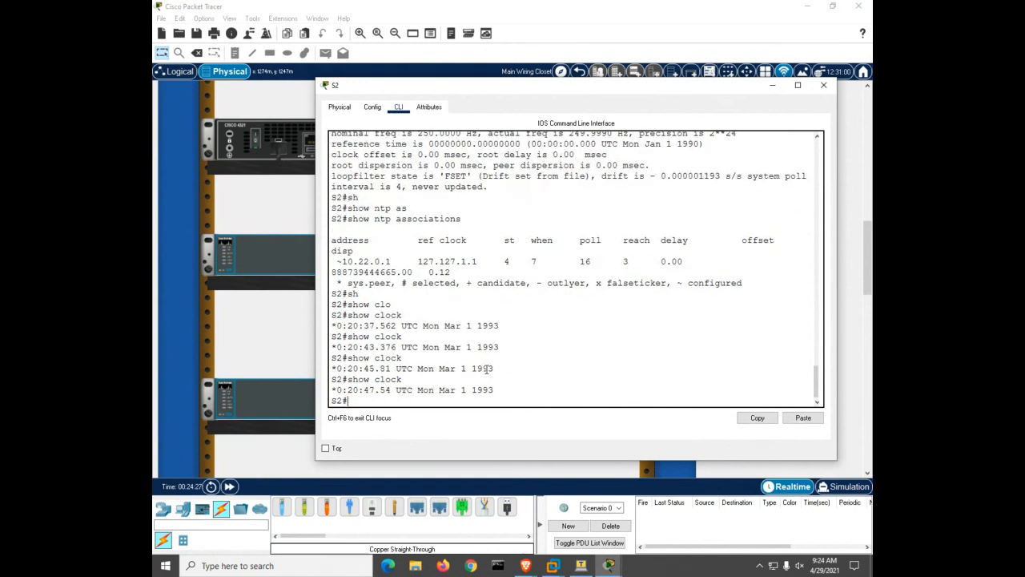
key("Up")
key("Return")
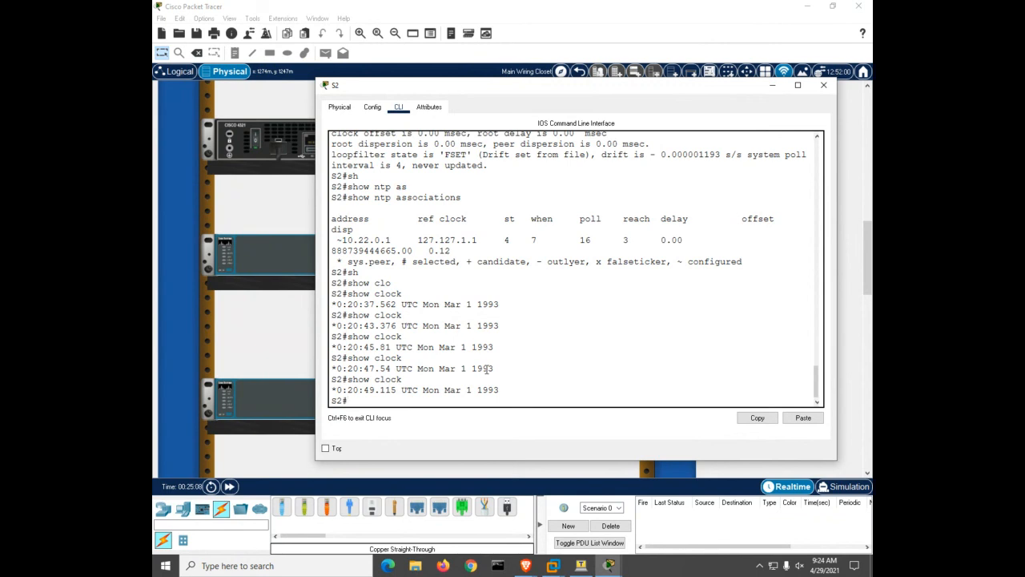
key("Up")
key("Return")
key("Up")
key("Return")
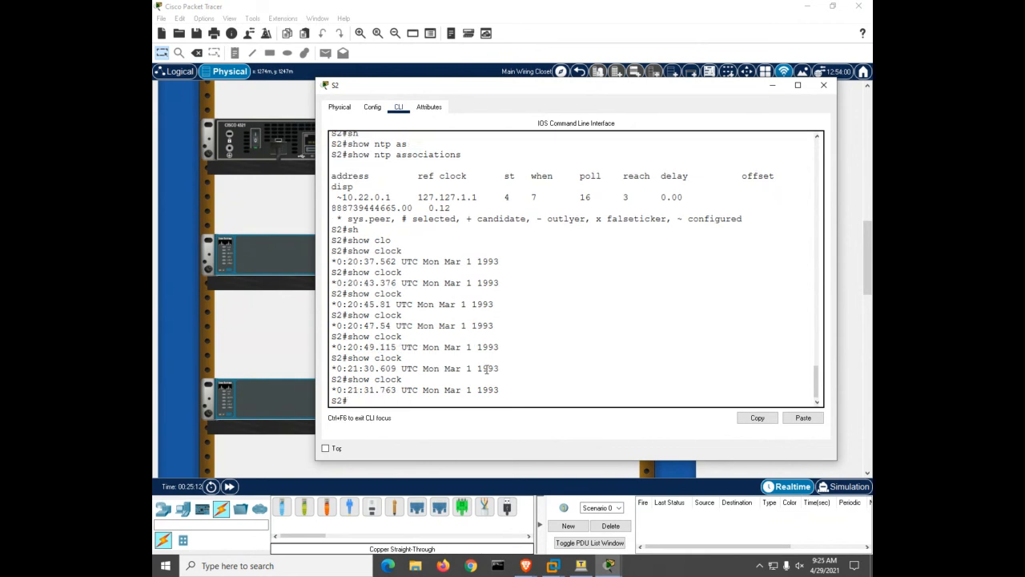
key("Up")
key("Return")
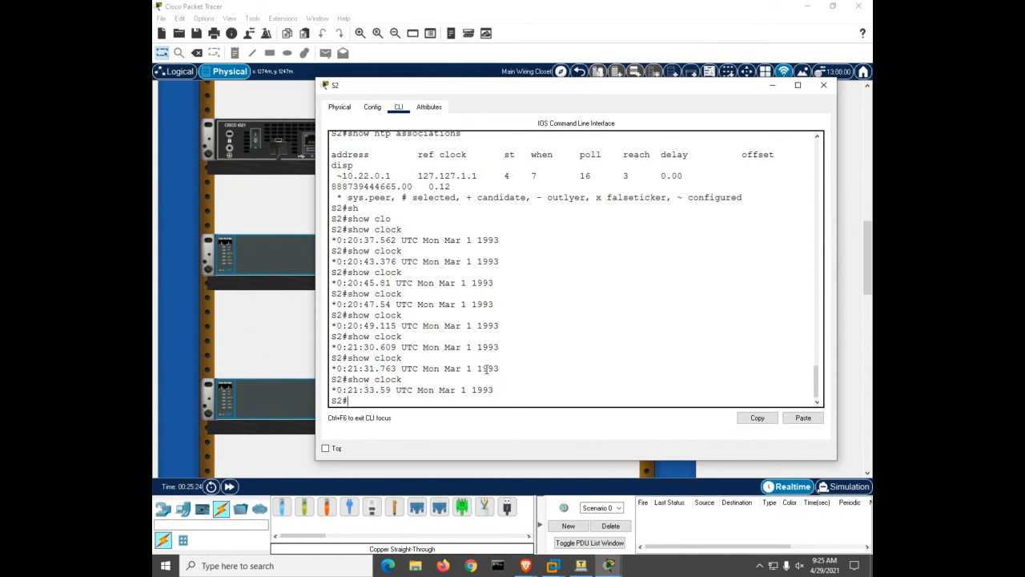
key("Up")
key("Return")
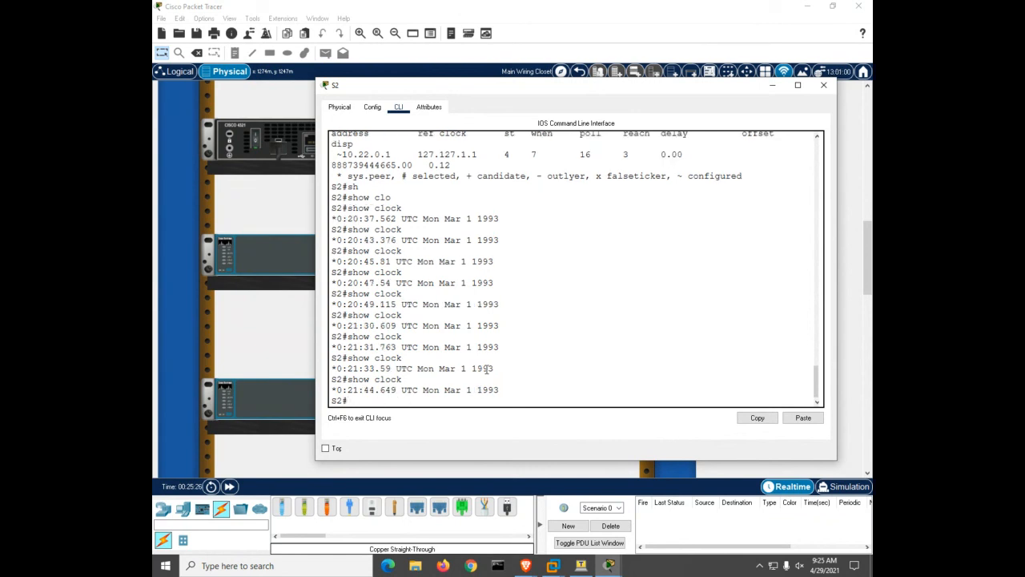
key("Up")
key("Return")
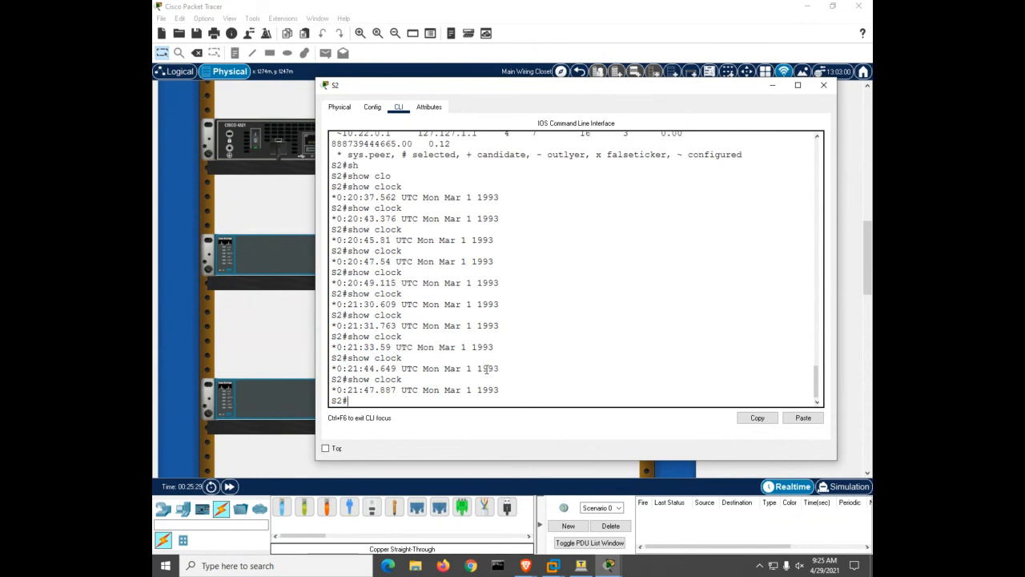
key("Up")
key("Return")
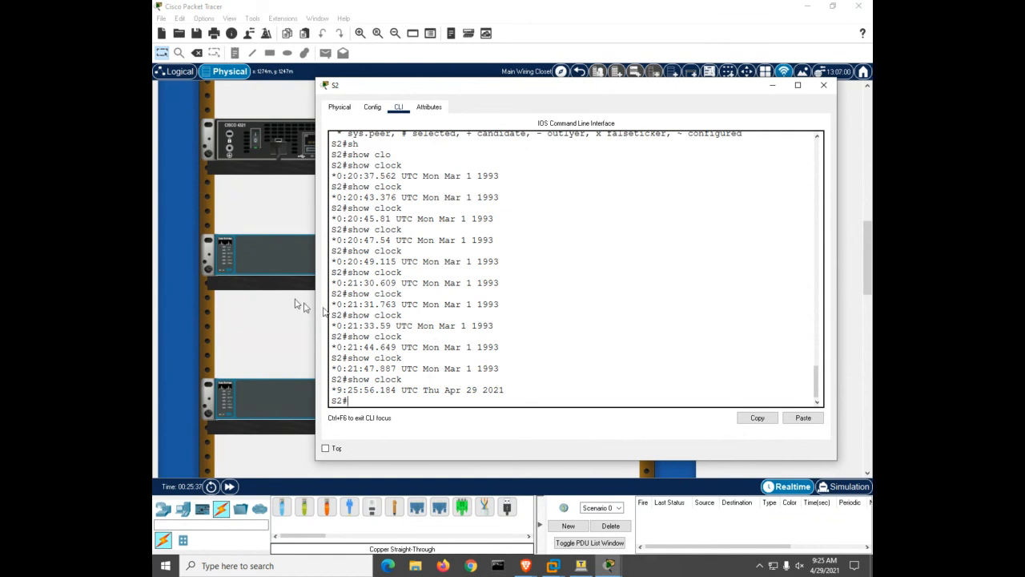
Leave configuration mode on S1 and run 'show clock', reading 9:26:08 UTC Thu Apr 29 2021
left_click(268, 261)
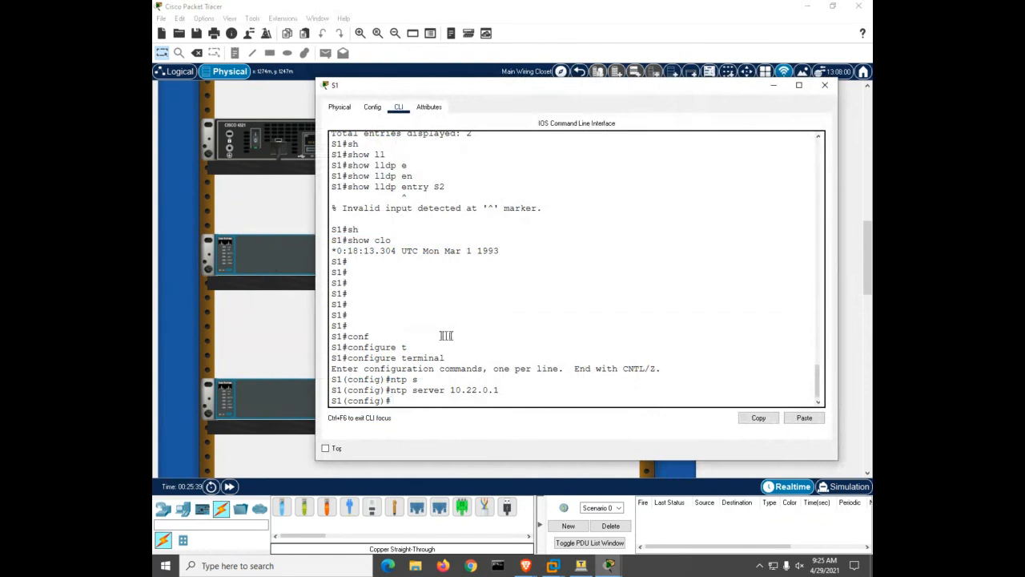
key("Return")
key("Return")
key("Return")
key("Return")
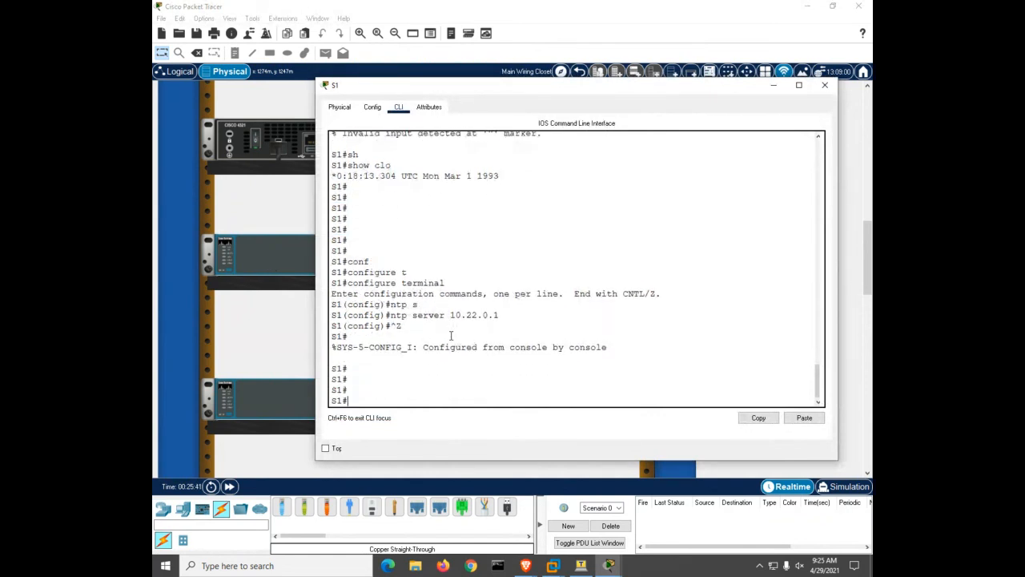
type("sh")
key("Tab")
type("clo")
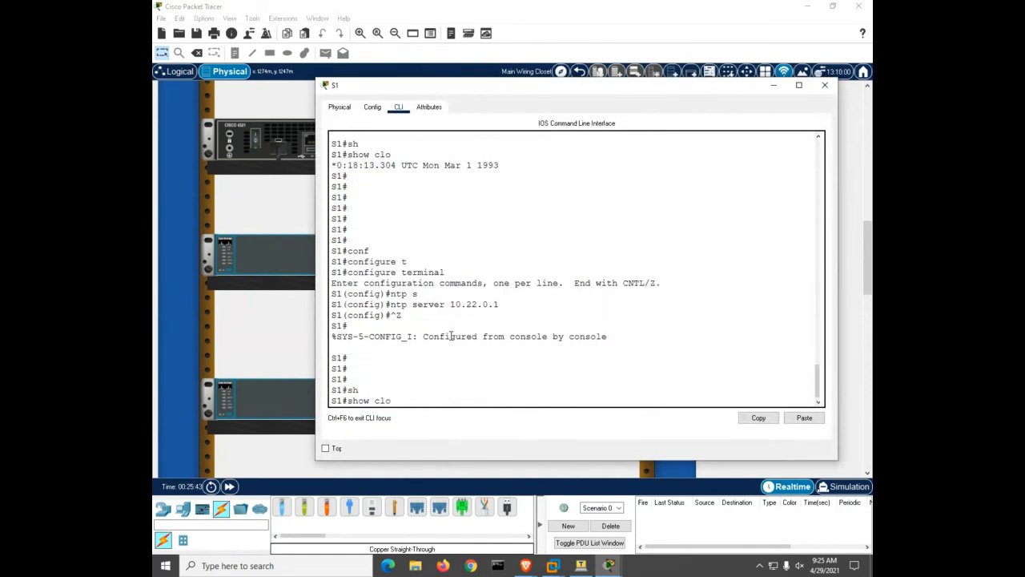
key("Tab")
key("Return")
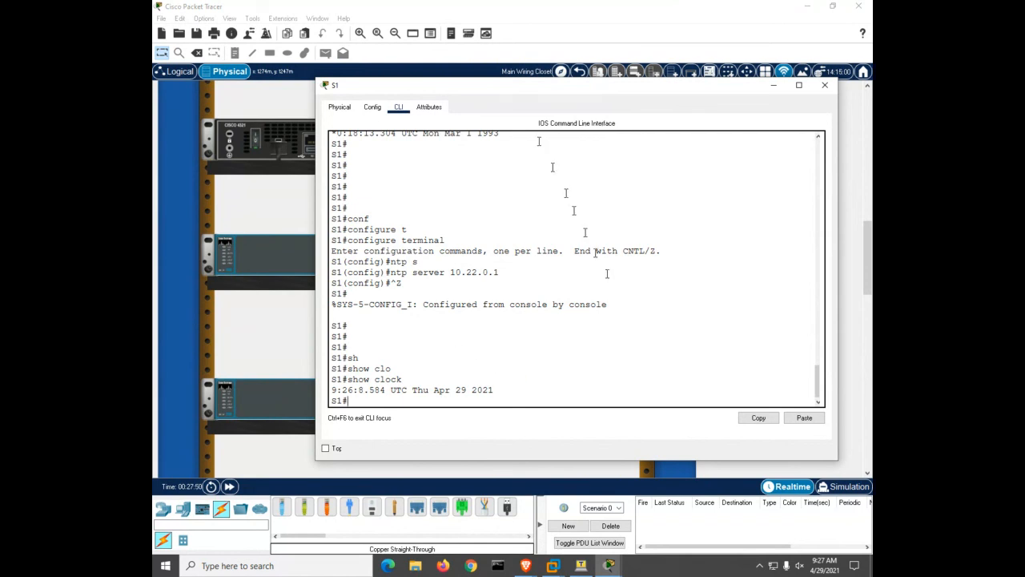
key("alt+Tab")
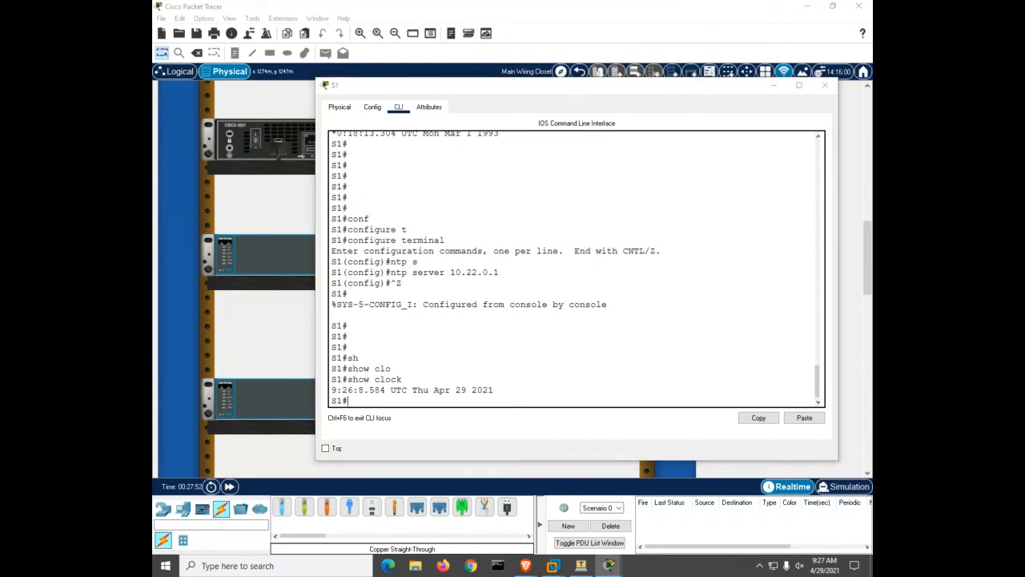